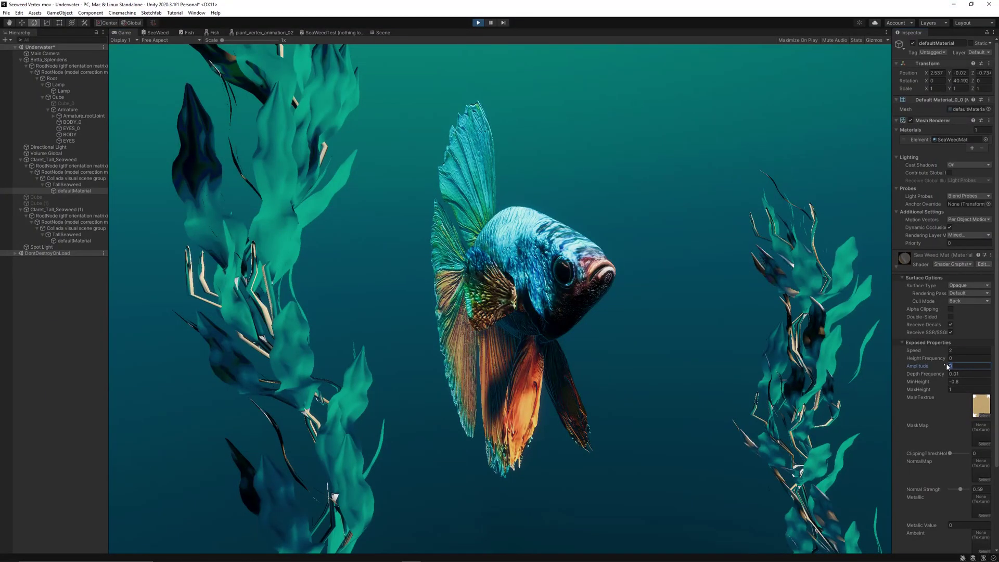
Step: Set the seaweed material's Amplitude to 0.1 and its Height Frequency to 1.5
text(0.1)
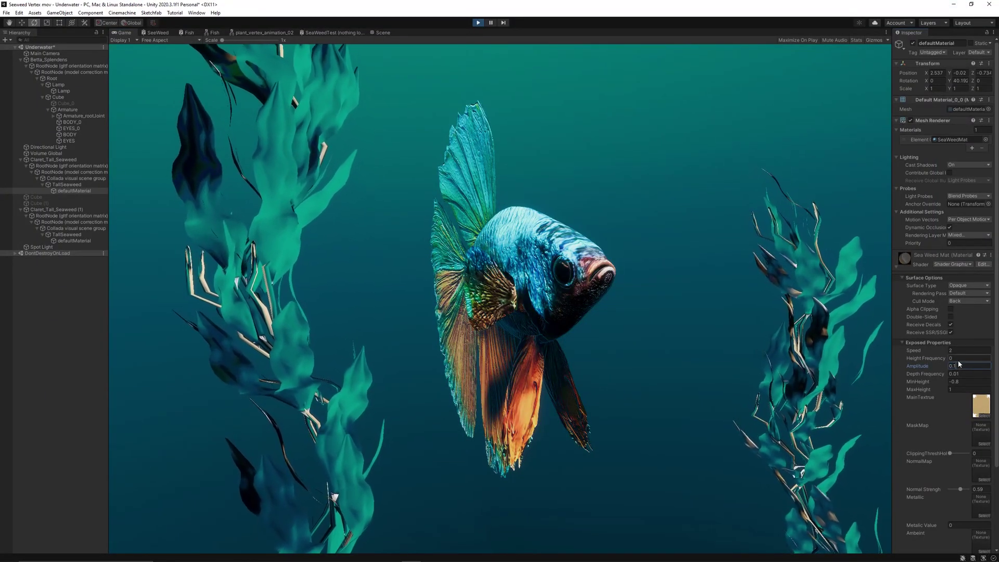
click(958, 358)
text(1.5)
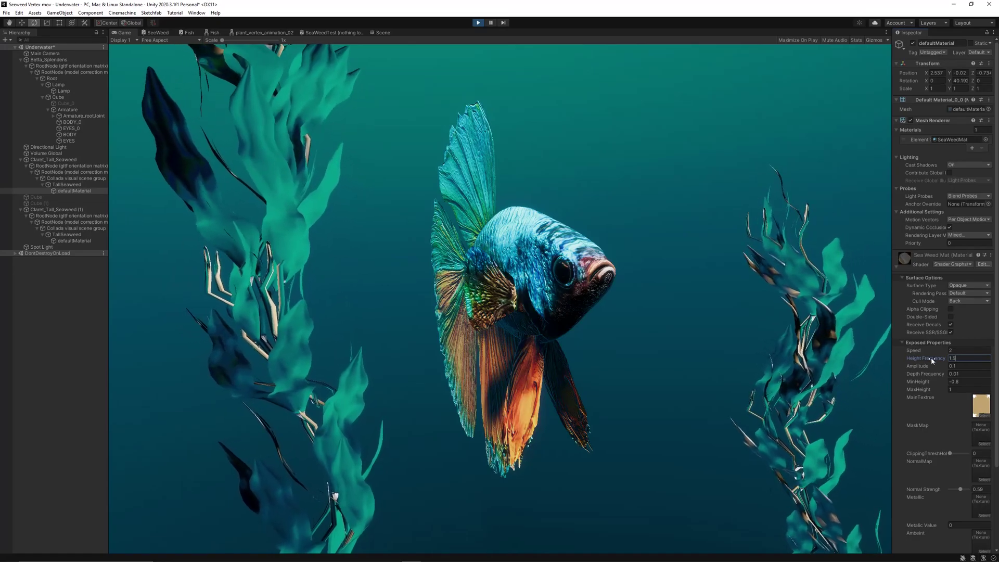
Step: Select the fish's EYES_0 object and set the Fish material's Amplitude to 0.15
click(79, 128)
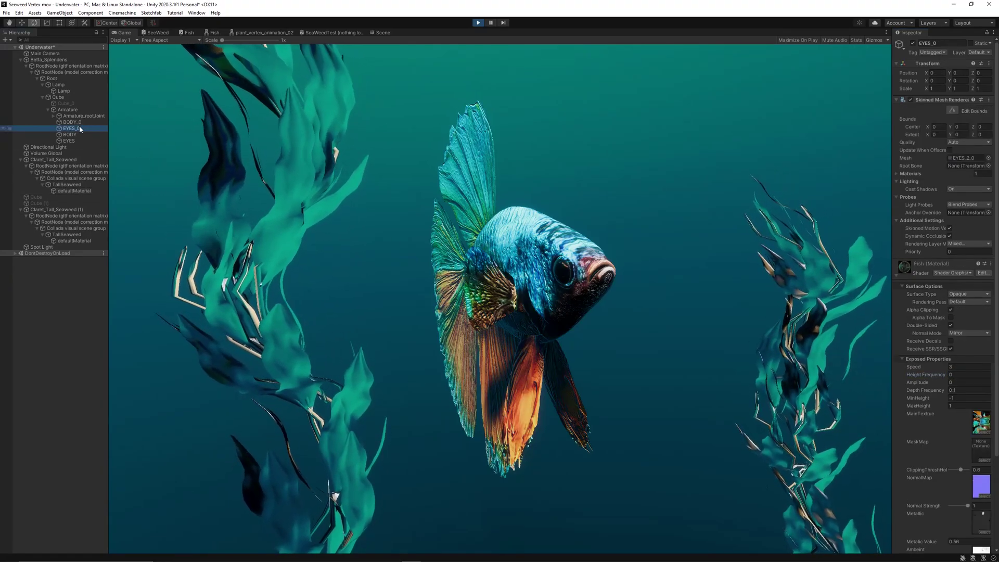
click(959, 384)
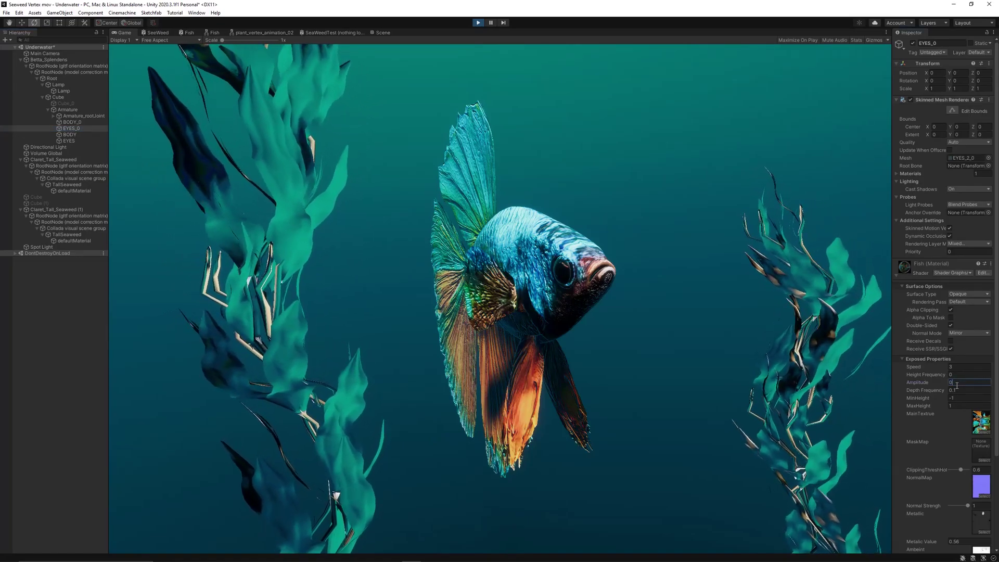
text(0.15)
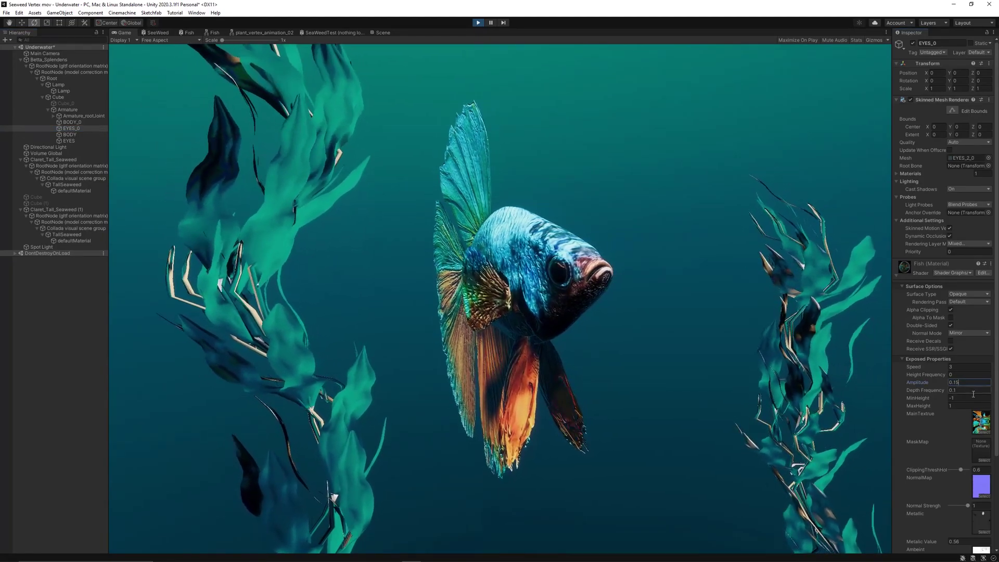
Step: Try different Height Frequency values on the Fish material and settle on -0.15
click(963, 375)
text(-12)
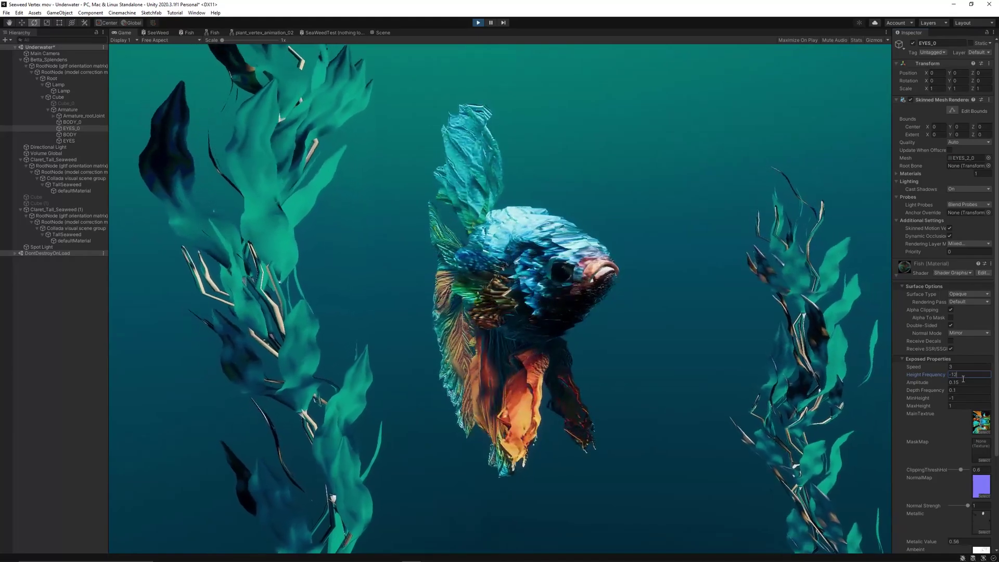
key(BackSpace)
text(.5)
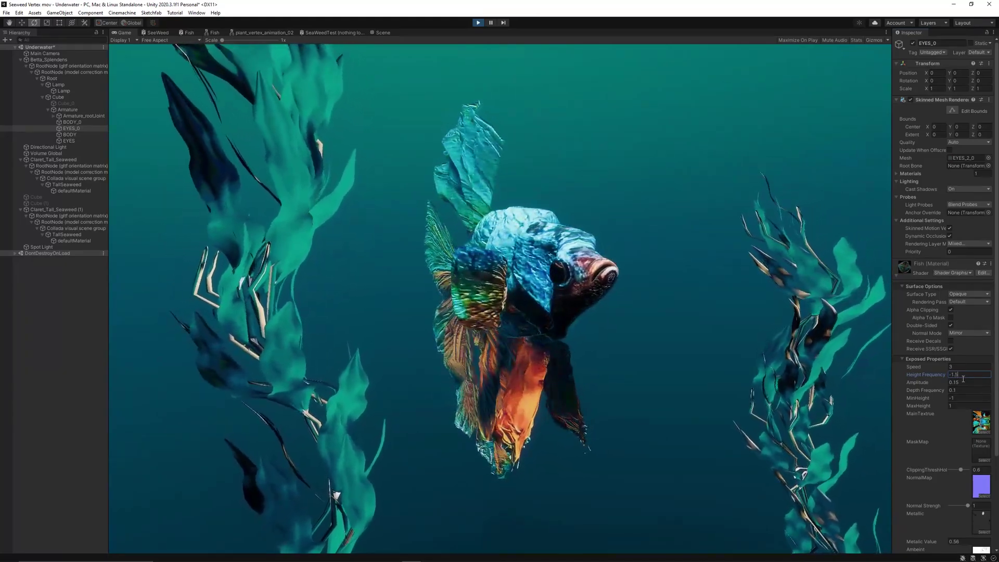
key(BackSpace)
key(BackSpace)
key(BackSpace)
text(0.15)
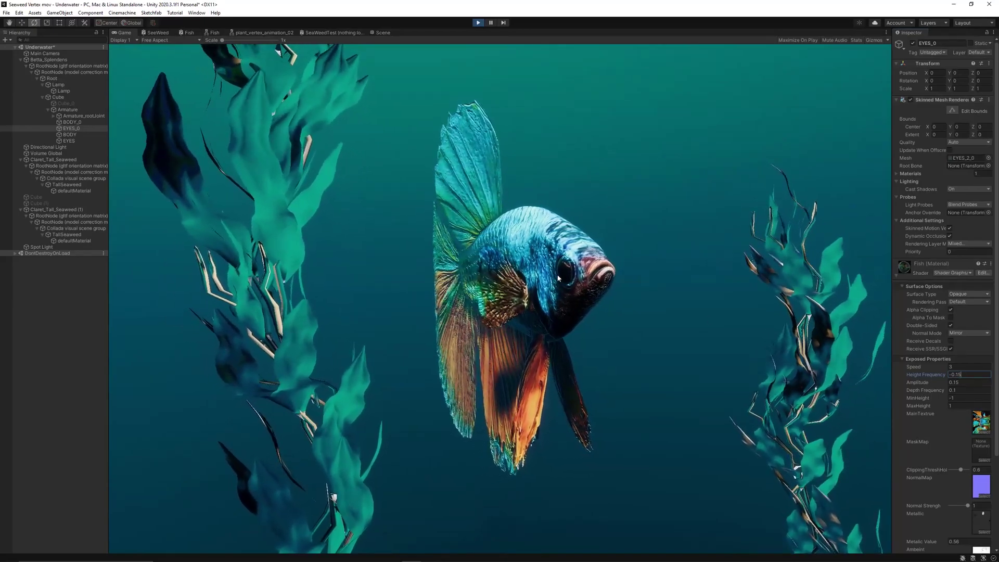
click(553, 282)
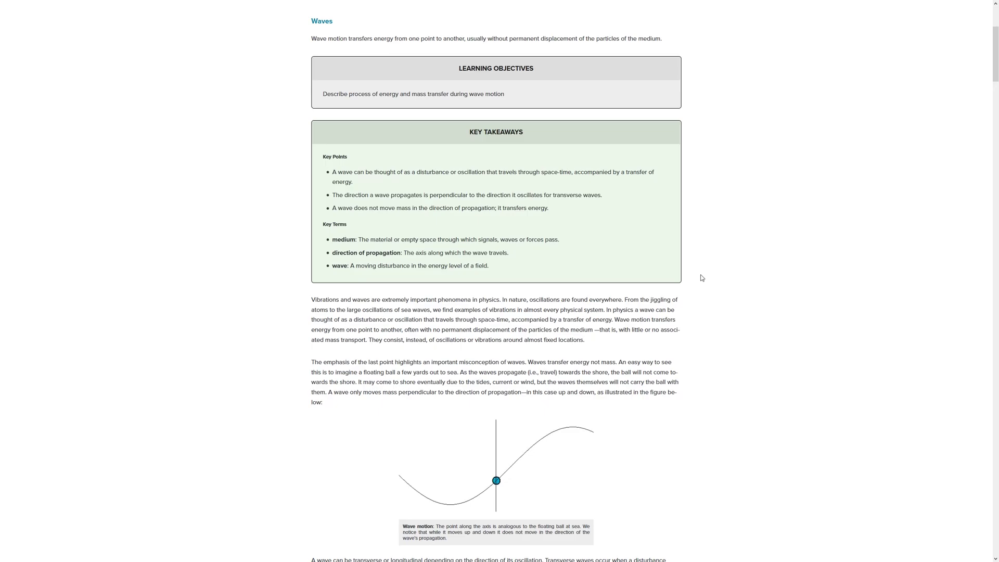
scroll(694, 275, down, 1)
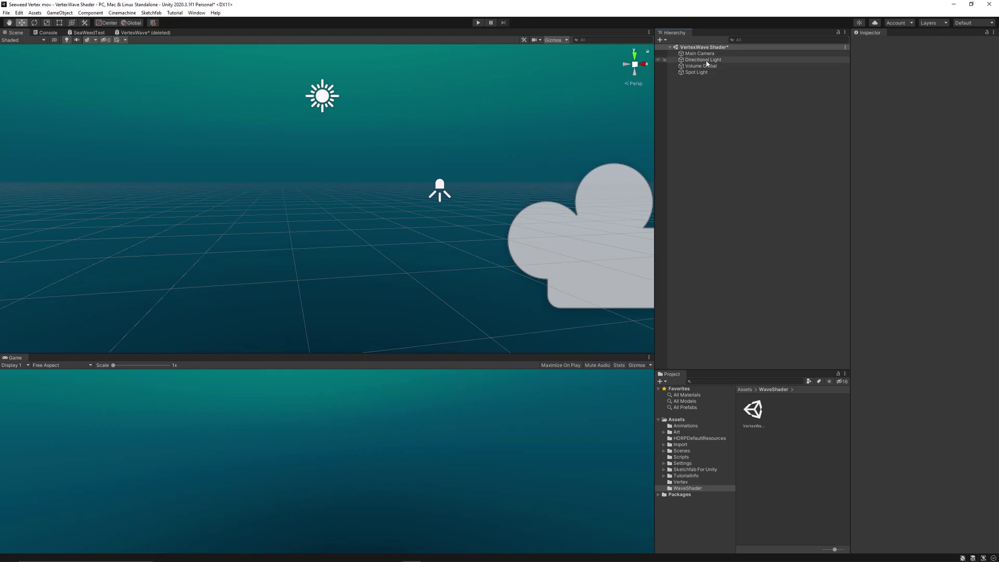
Step: Inspect the Volume Global object by switching its Visual Environment override off and on and viewing the available sky types
click(700, 66)
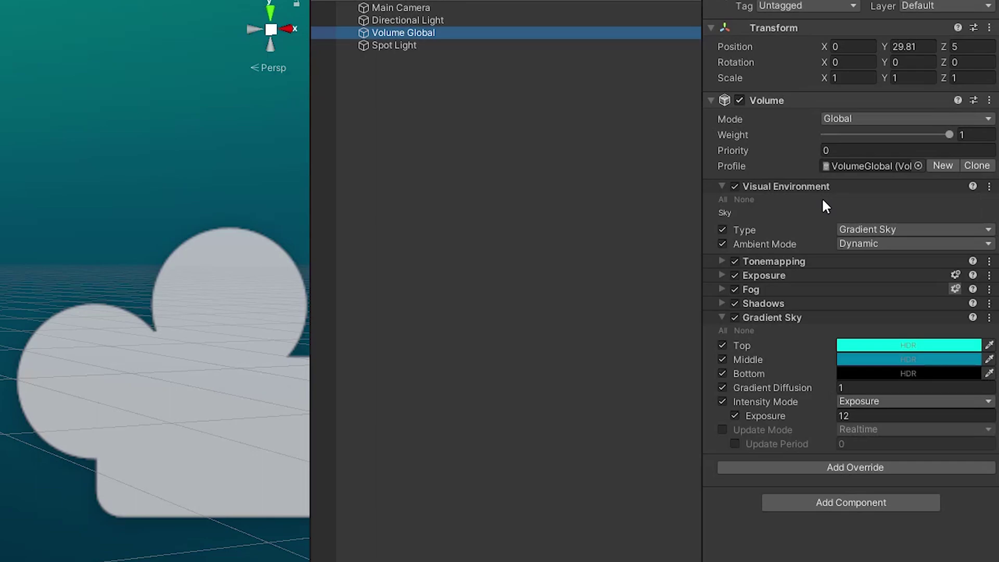
click(733, 187)
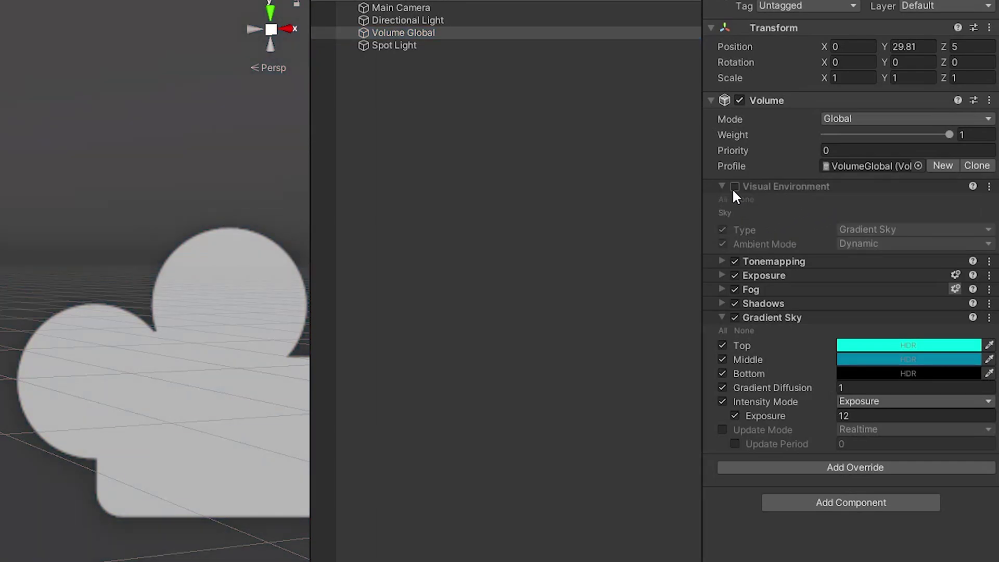
click(734, 187)
click(862, 231)
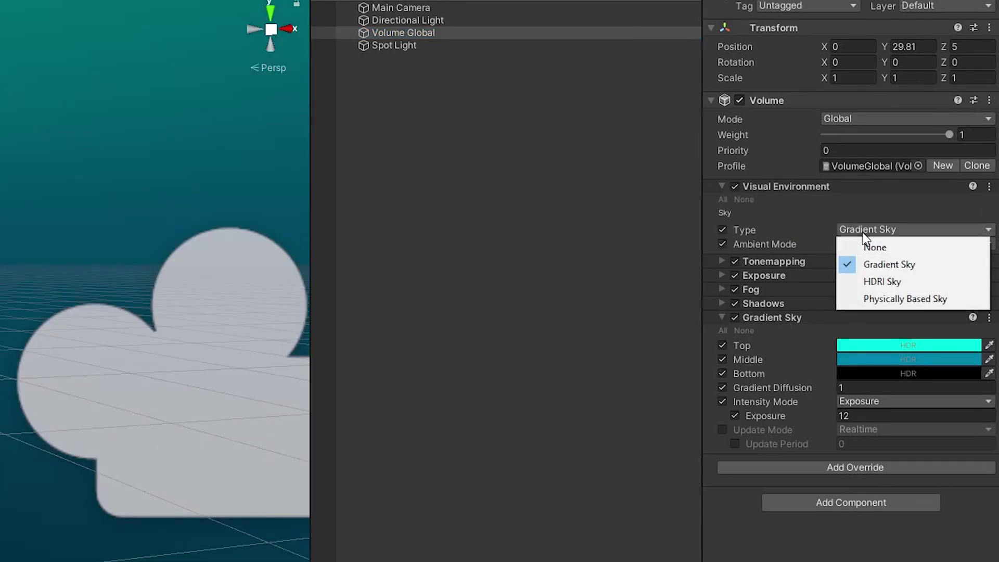
click(899, 225)
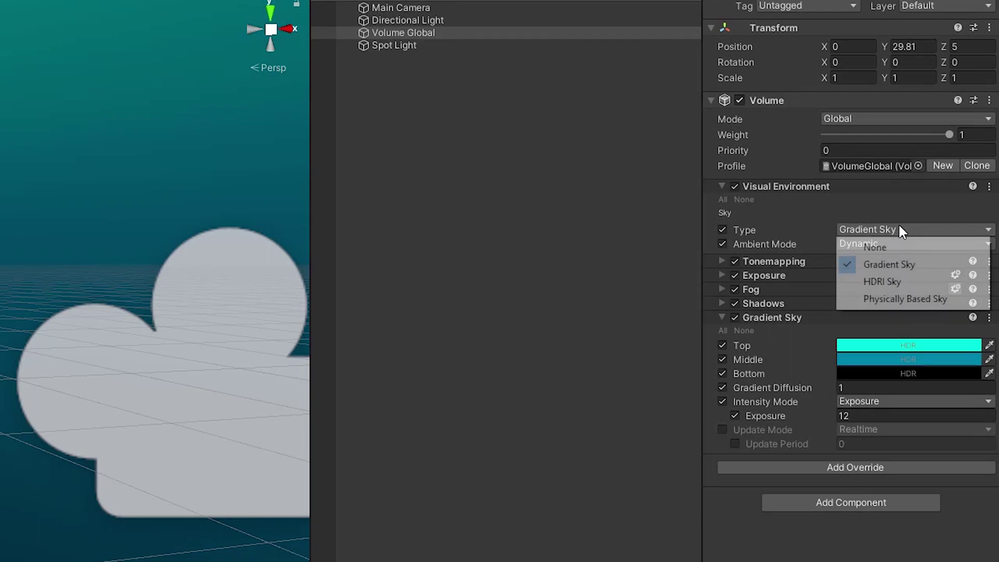
Step: Switch the Gradient Sky override off and back on to compare the background, and check its Exposure and the Fog override
click(780, 336)
click(736, 318)
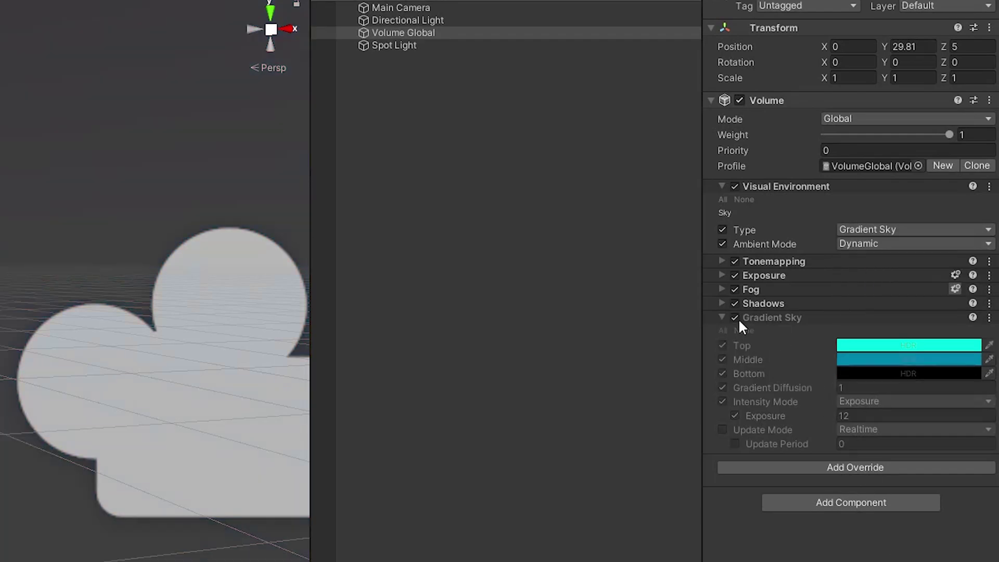
click(735, 318)
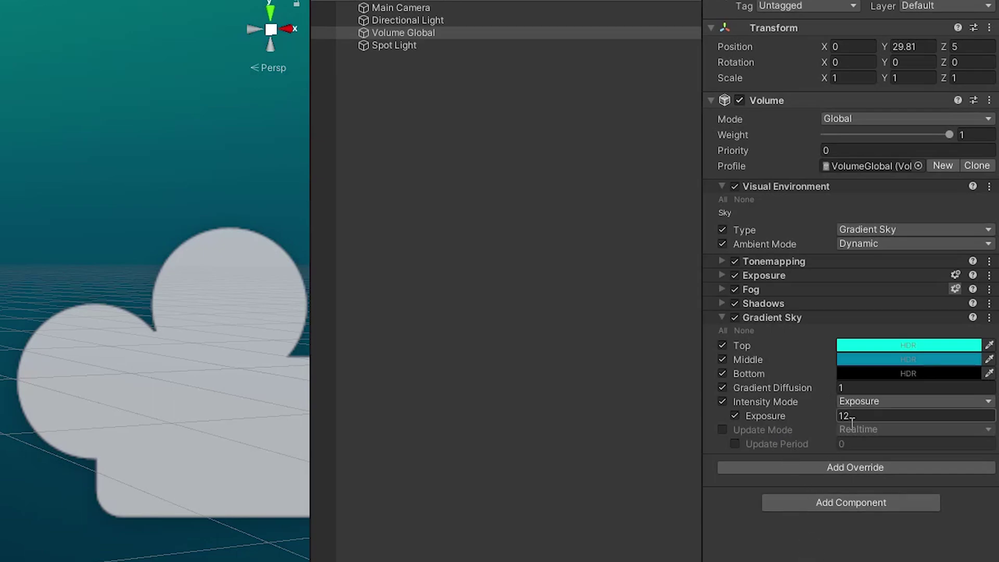
mouse_move(839, 418)
mouse_down()
mouse_move(774, 430)
mouse_move(836, 419)
mouse_up()
click(735, 289)
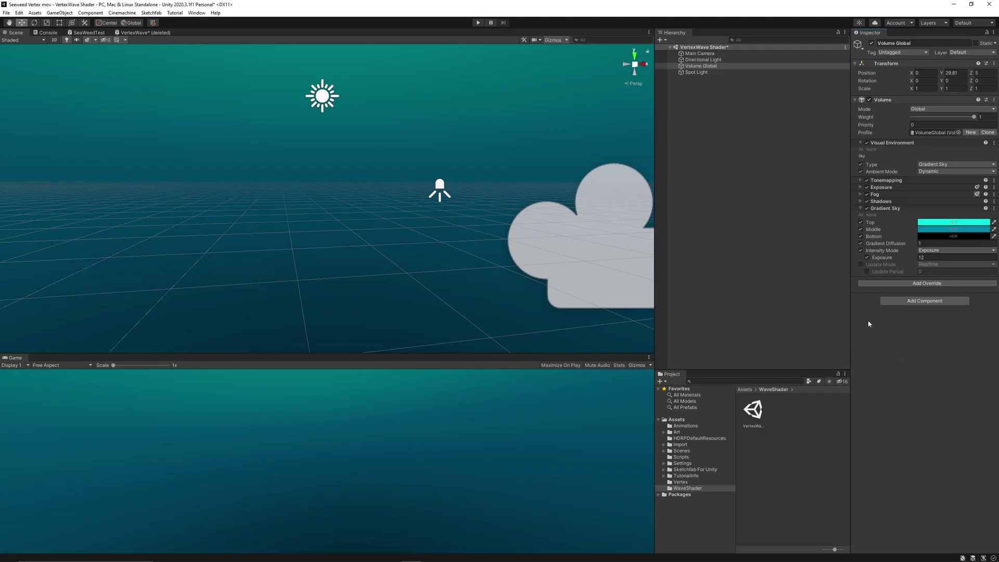
Step: Add a Capsule 3D object to the VertexWave Shader scene
right_click(409, 219)
mouse_move(481, 466)
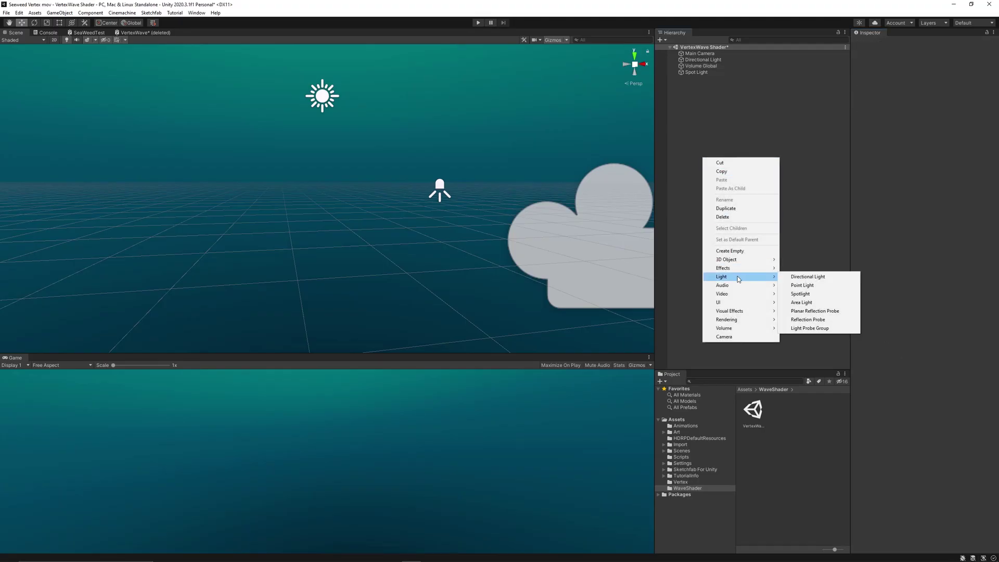
mouse_move(742, 262)
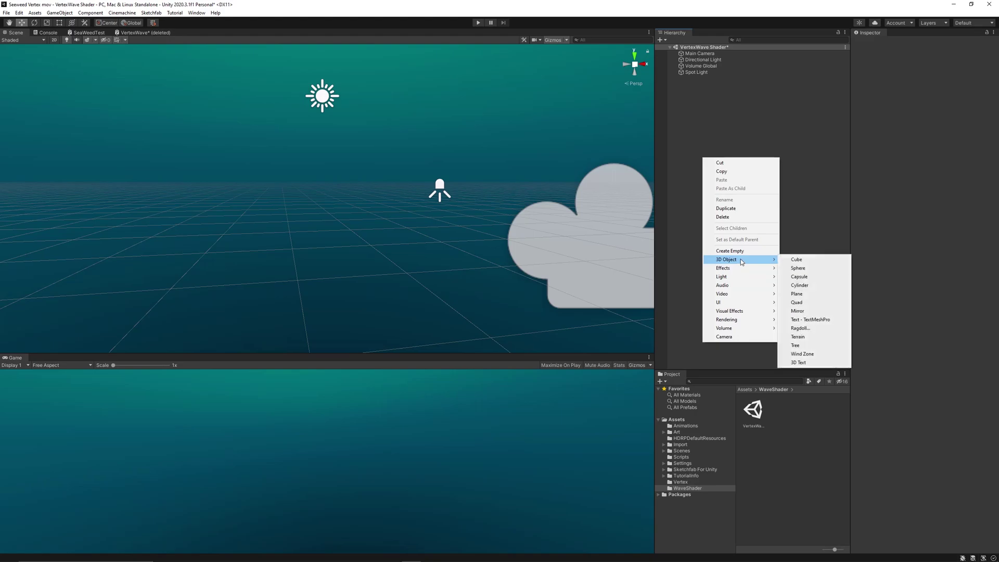
click(808, 277)
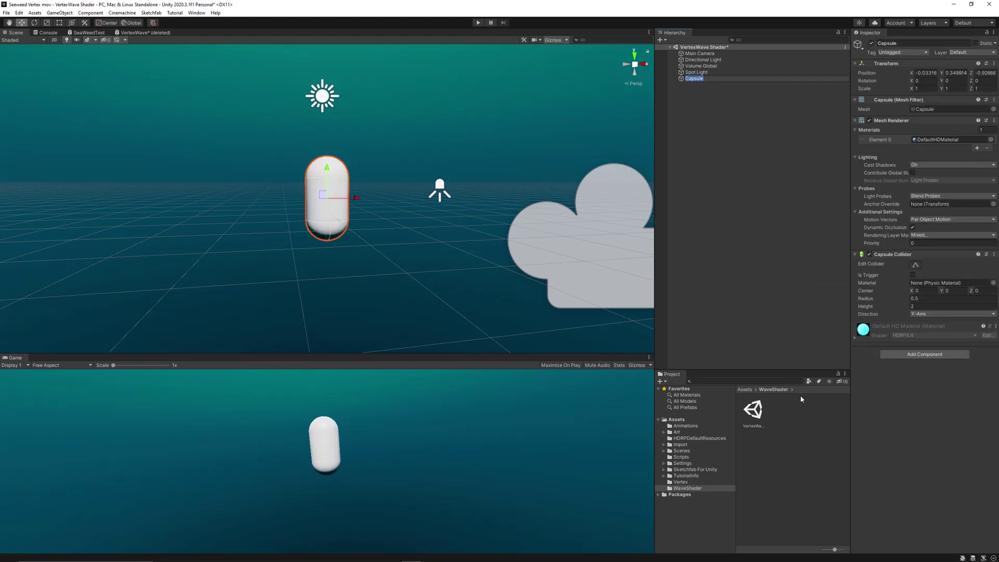
Step: Create a new material named VertexWaveMat in the WaveShader folder
click(778, 447)
right_click(779, 447)
mouse_move(830, 237)
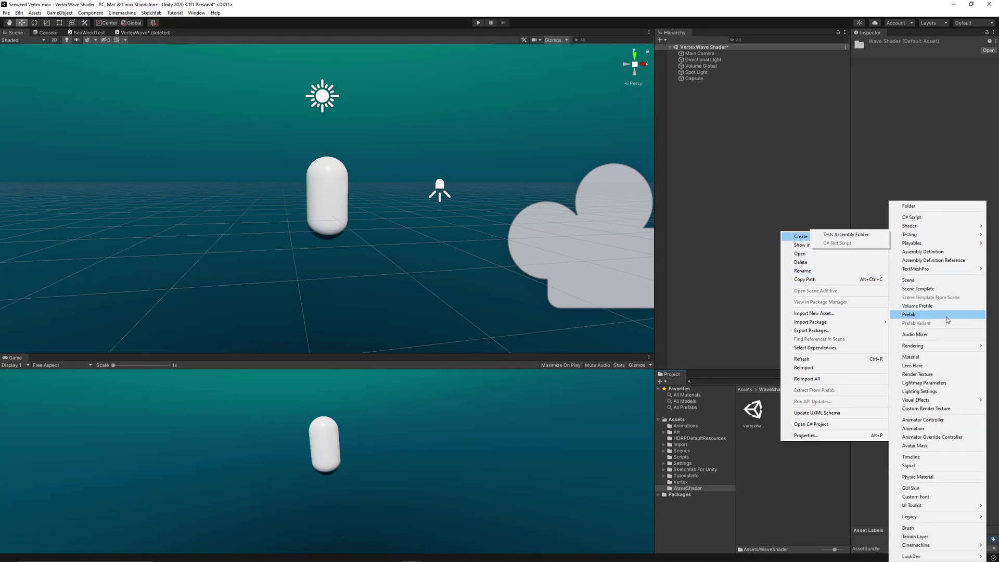
click(912, 357)
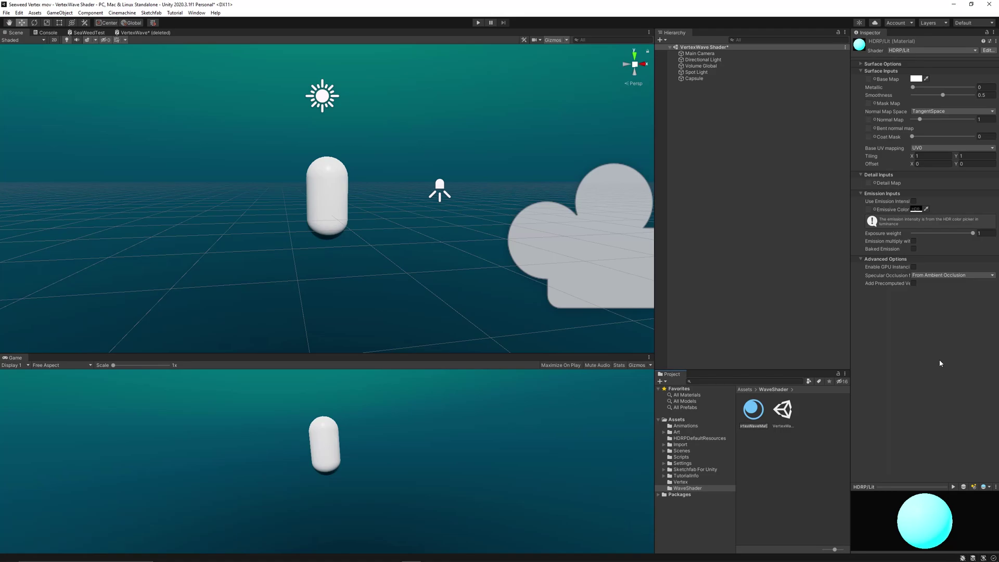
key(Return)
Step: Create an HD Render Pipeline Lit Shader Graph named VertexWaveShader in the WaveShader folder
right_click(766, 455)
mouse_move(819, 251)
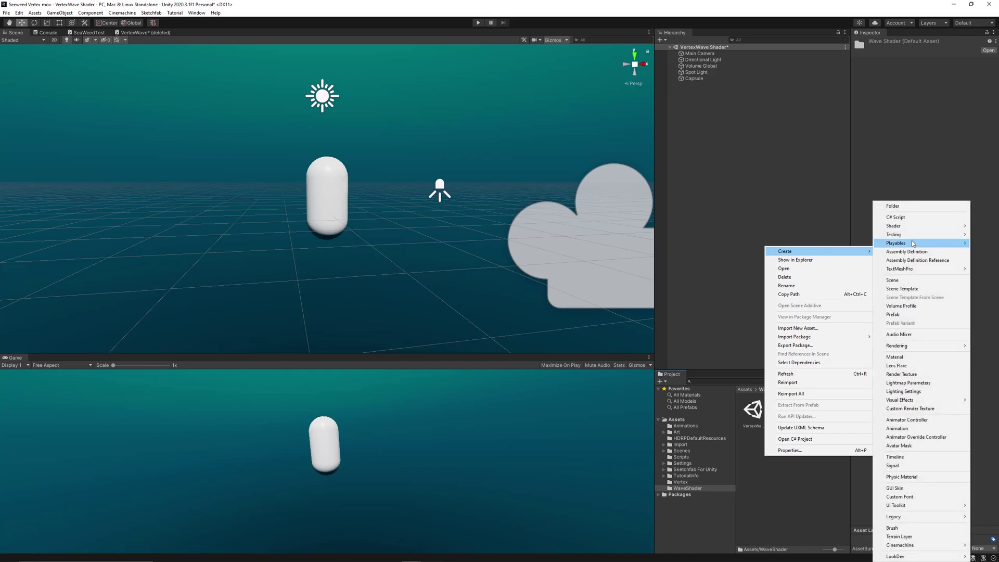
mouse_move(913, 226)
mouse_move(843, 272)
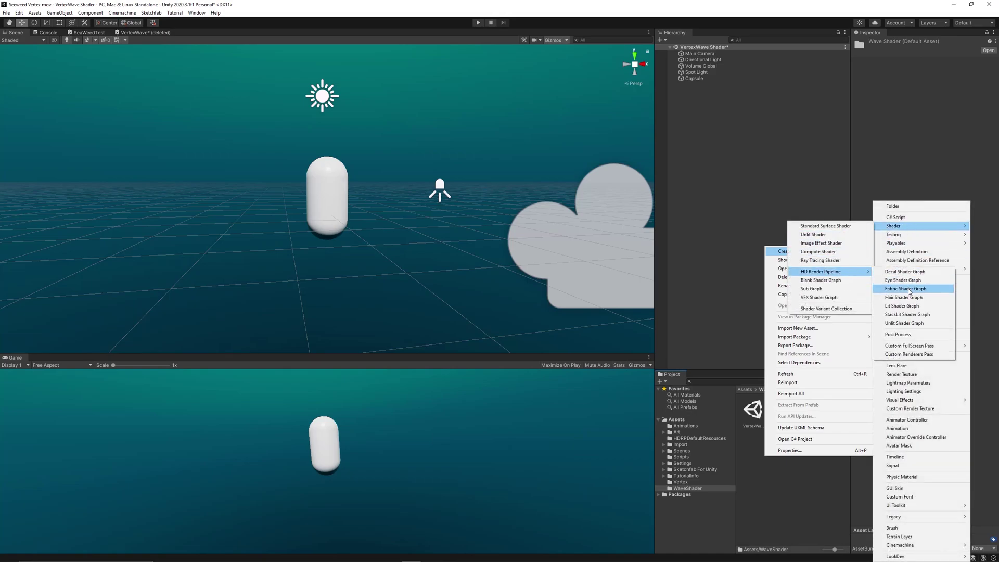
click(912, 306)
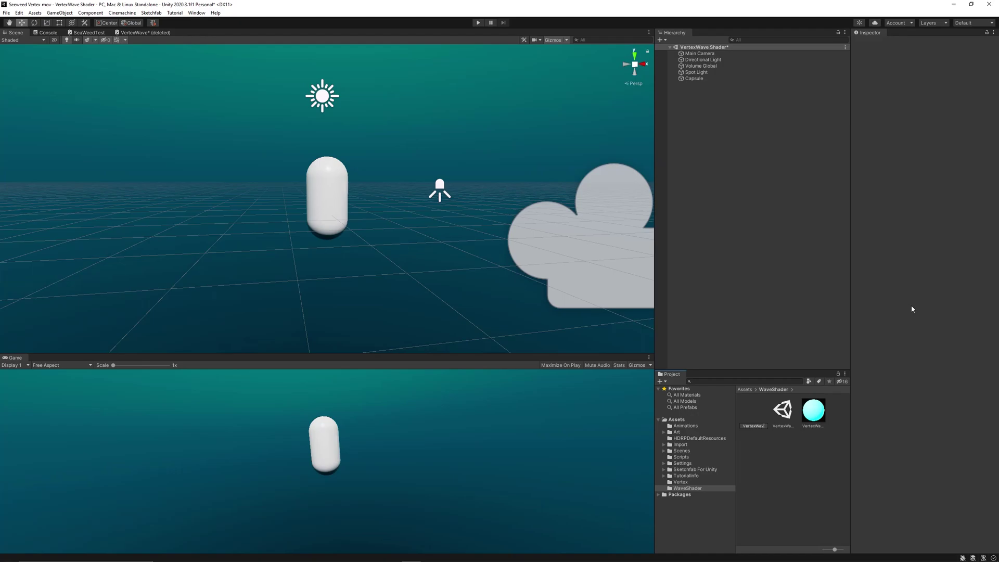
text(VertexWave Shader)
key(Return)
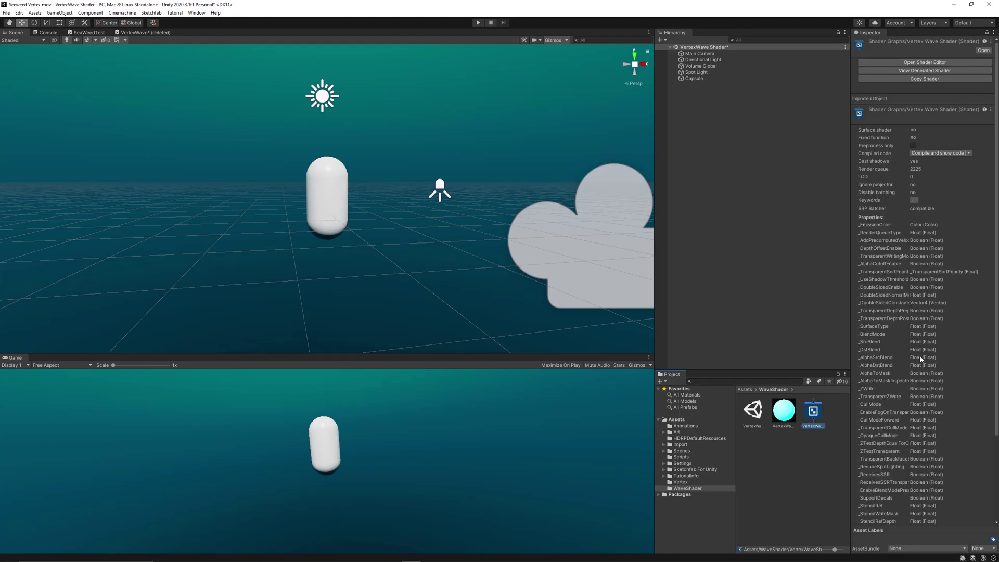
Step: Assign VertexWaveShader to the new material and apply that material to the Capsule
click(834, 442)
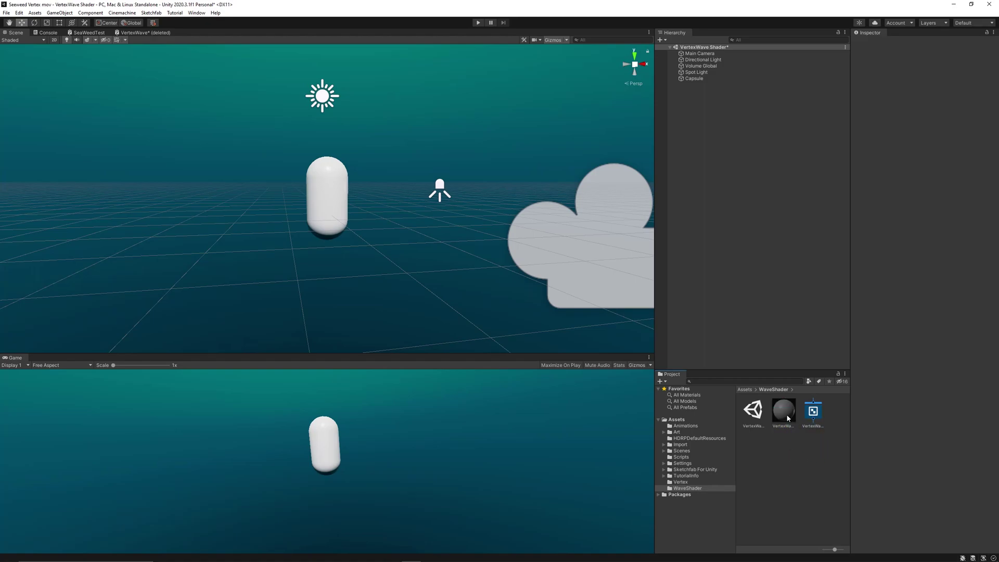
drag(699, 99, 693, 78)
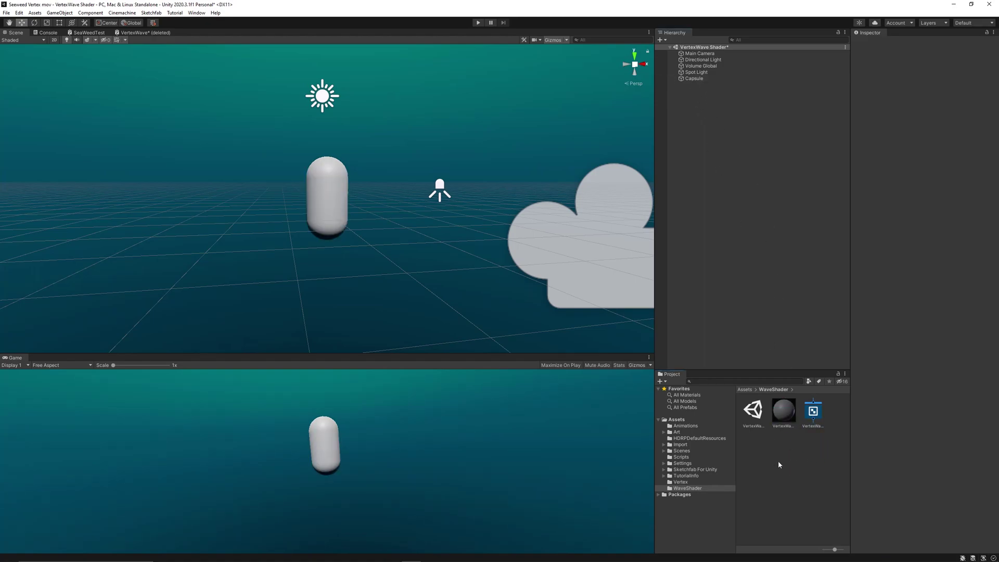
Step: Open VertexWaveShader for editing and enlarge the graph area by shrinking the Game view
double_click(806, 426)
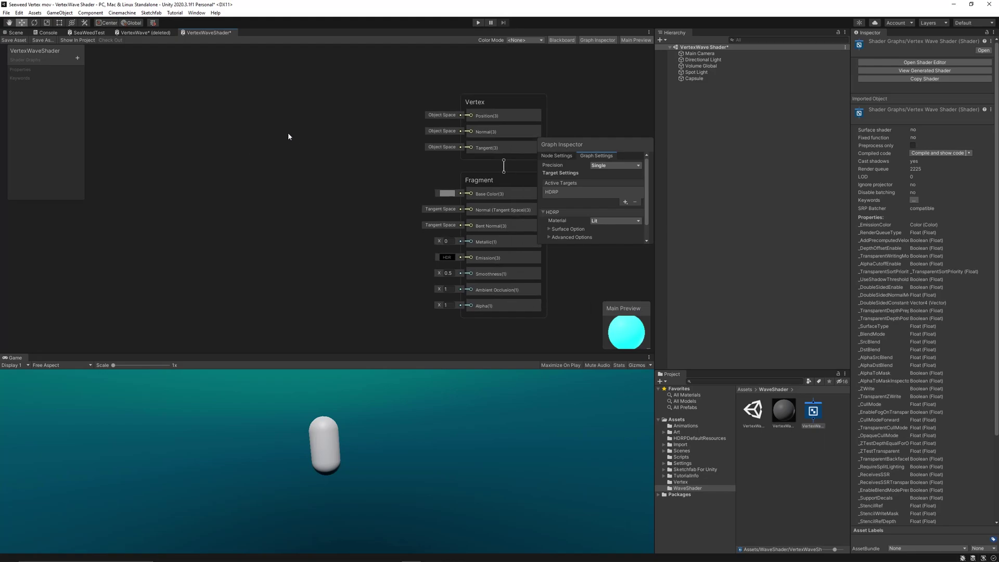
scroll(208, 154, up, 3)
drag(337, 353, 329, 445)
middle_drag(374, 284, 279, 301)
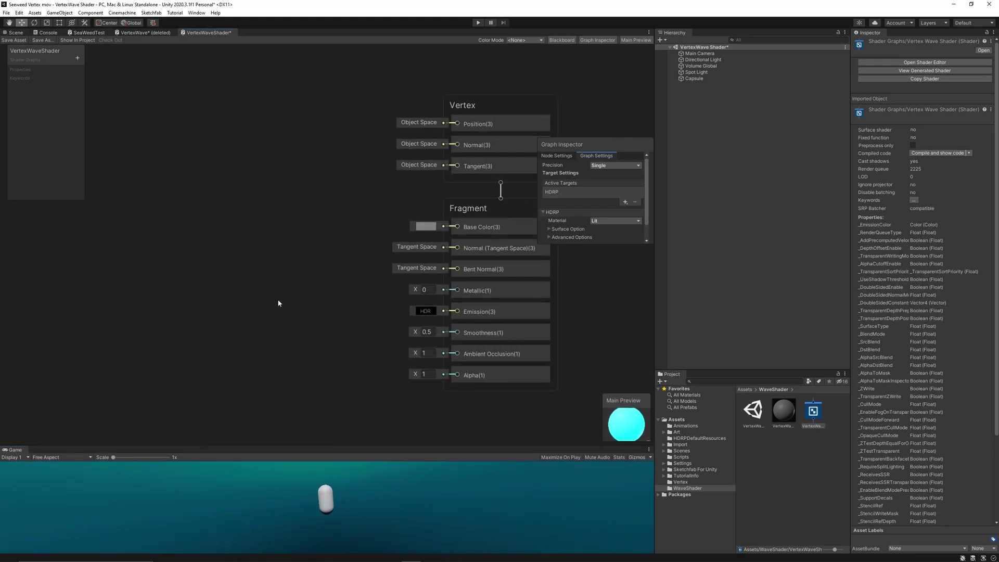
middle_drag(234, 231, 287, 243)
middle_drag(214, 229, 226, 211)
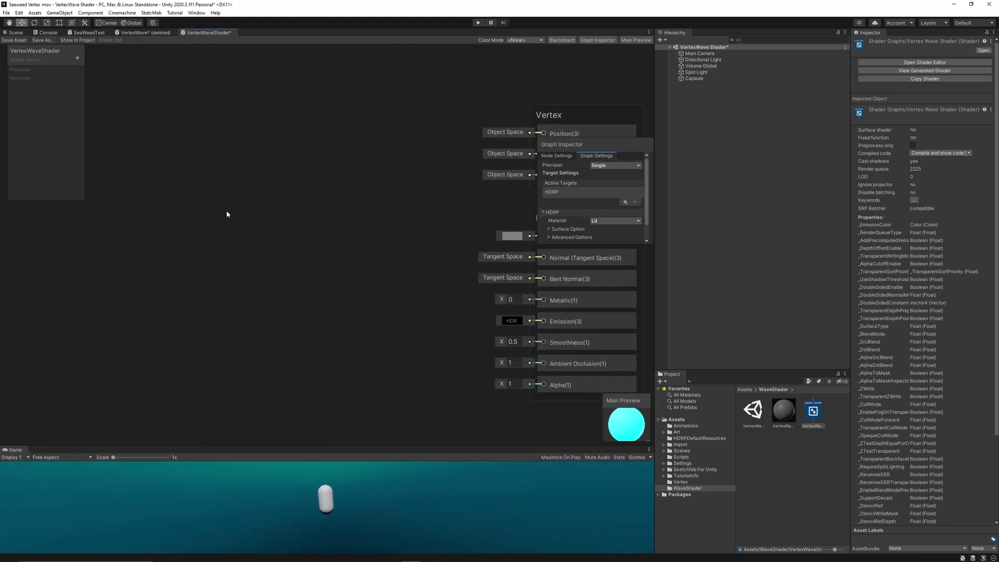
Step: Add a Position node to the graph and set its space to Object
right_click(127, 206)
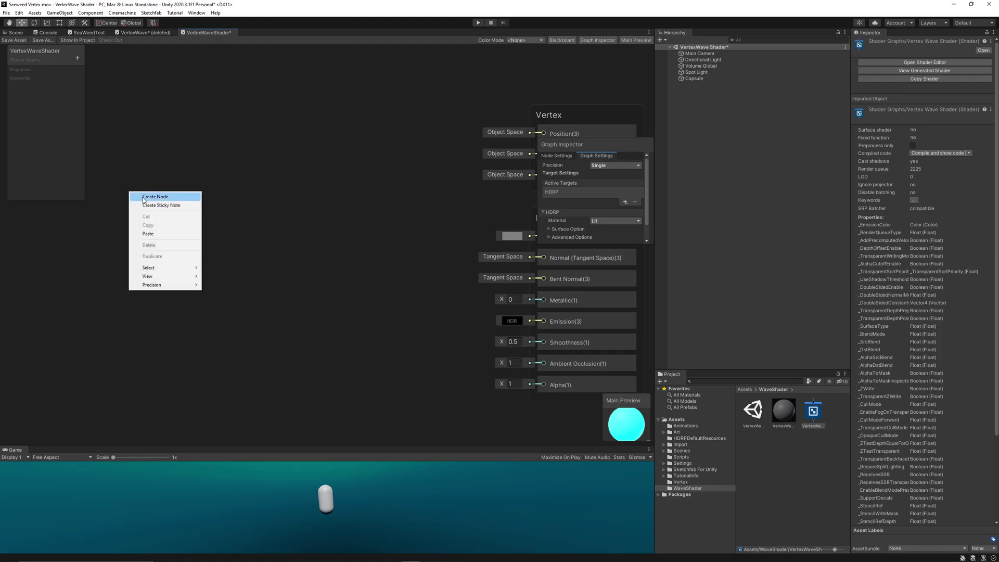
click(171, 196)
text(position)
key(Return)
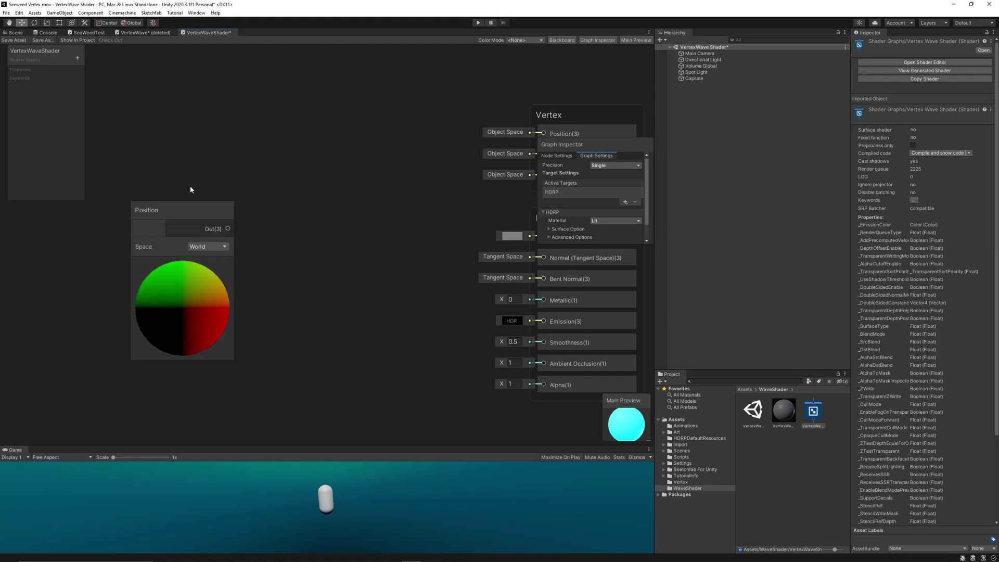
click(207, 247)
click(212, 259)
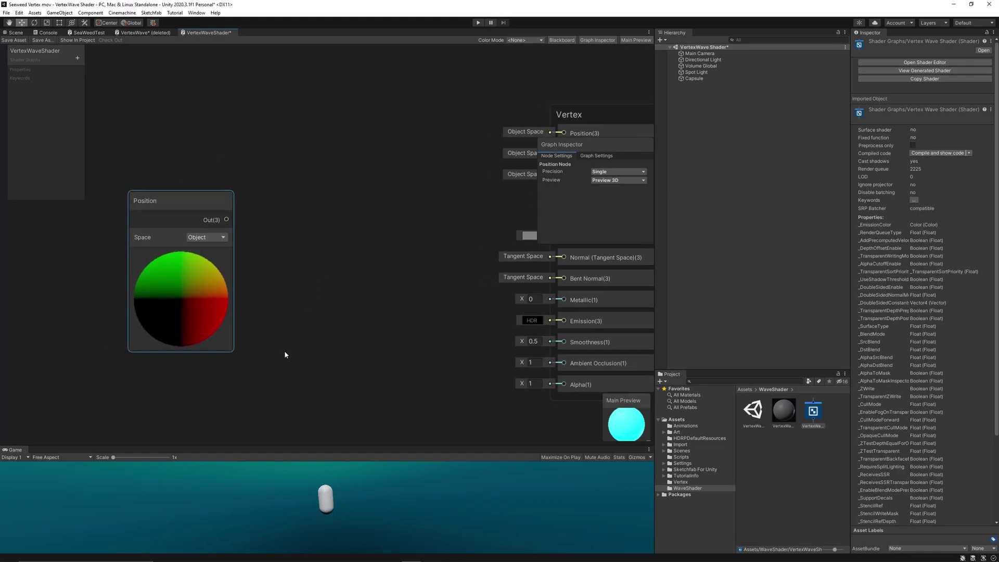
Step: Add a Split node and place it beside the Position node's output
right_click(254, 233)
click(276, 238)
text(split)
key(Return)
drag(266, 251, 286, 220)
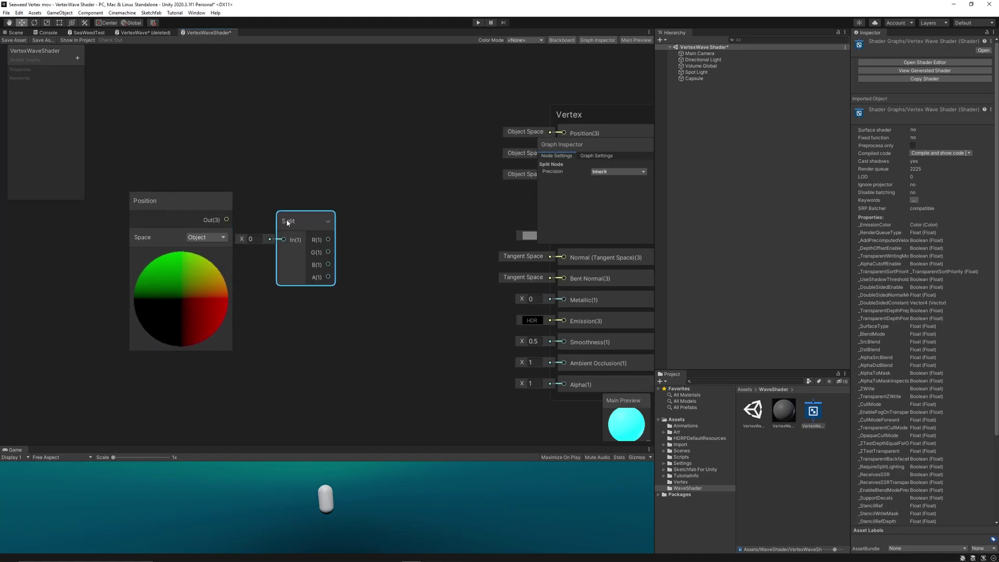
Step: Connect the Position output to the Split input and add a Multiply node below them with B set to 6.28
drag(227, 220, 295, 205)
click(190, 208)
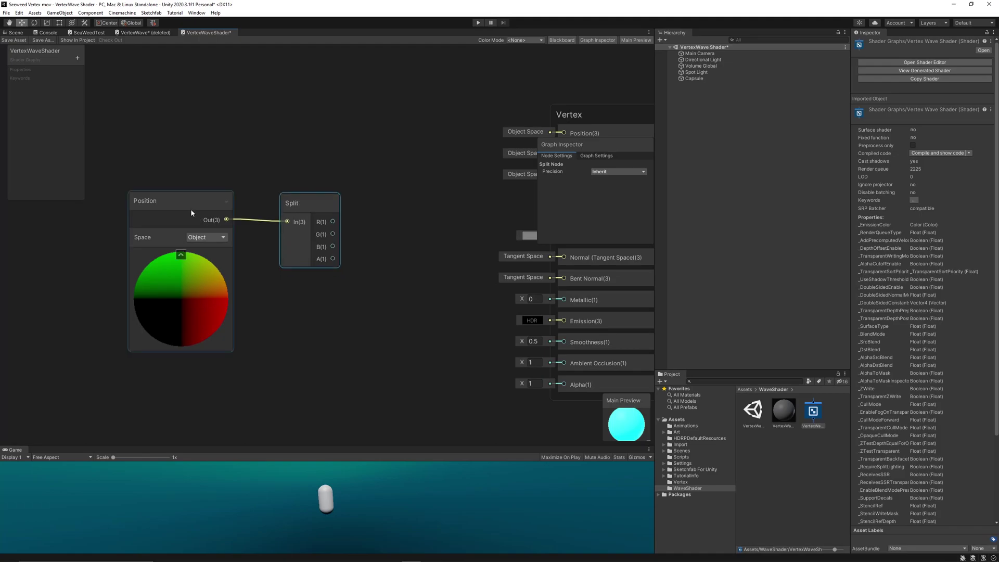
middle_drag(316, 327, 330, 277)
right_click(331, 278)
click(355, 284)
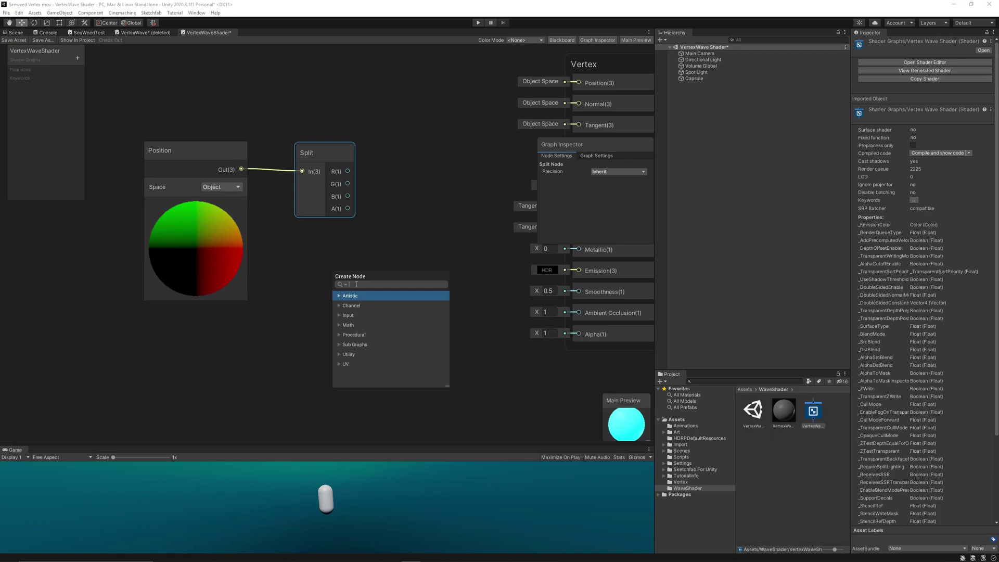
text(mul)
key(Return)
drag(354, 300, 330, 314)
middle_drag(340, 280, 408, 229)
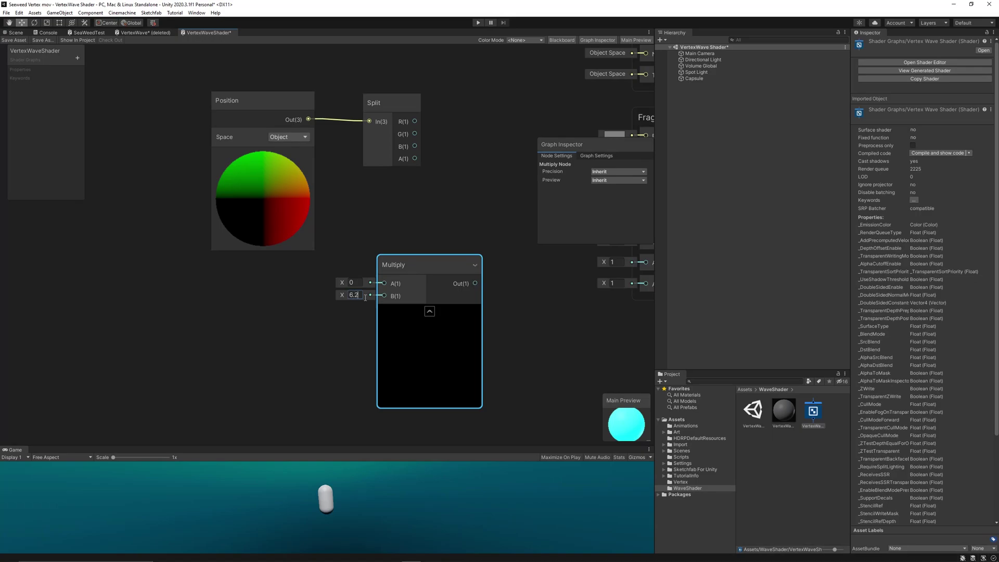
Step: Switch to Calculator, compute 3.14 × 2, and return to the shader graph
key(super)
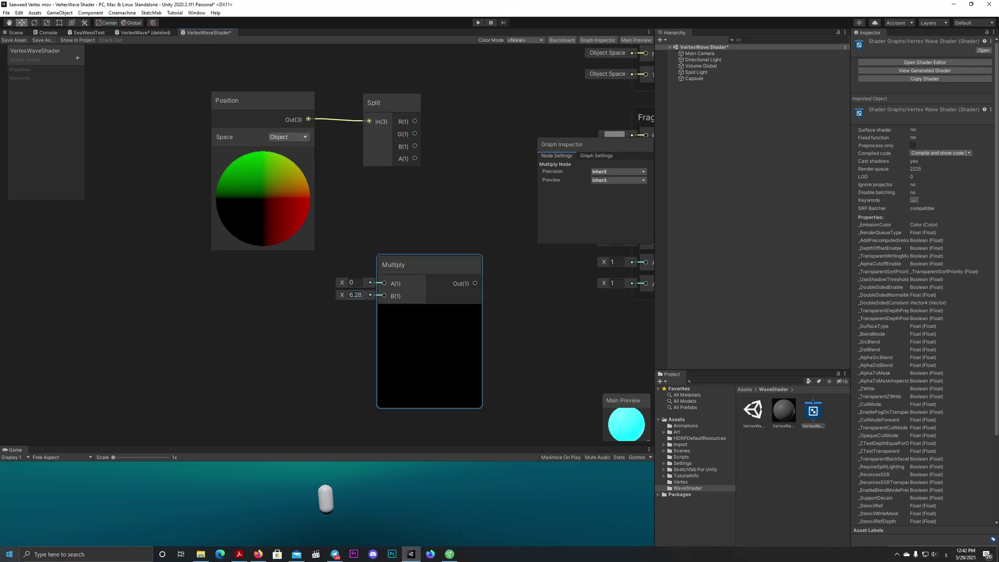
text(cal)
click(107, 341)
text(3.14*2)
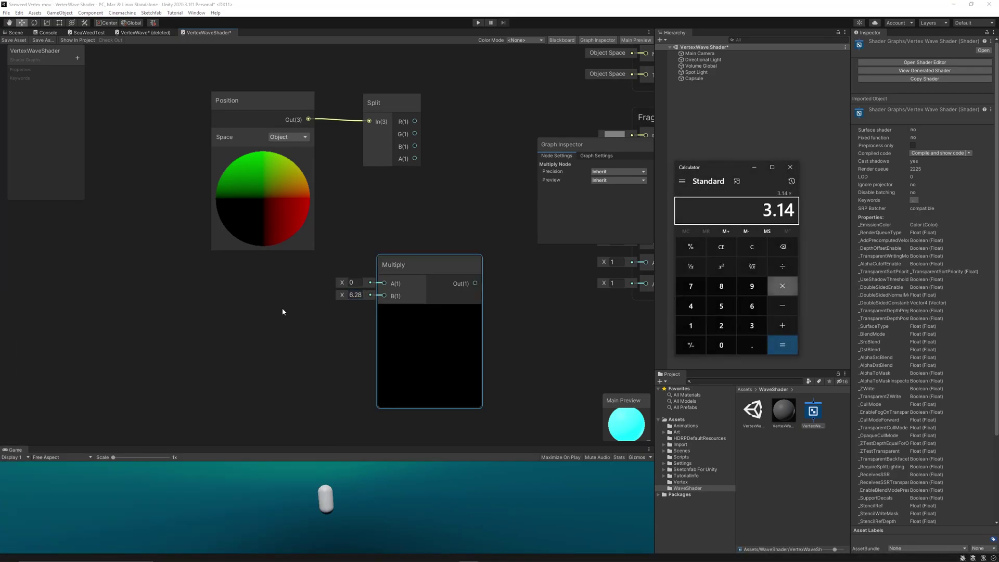
key(Return)
click(716, 247)
Step: Add a Float property named HeightWaveFrequencey to the shader's properties
drag(395, 266, 379, 269)
click(77, 58)
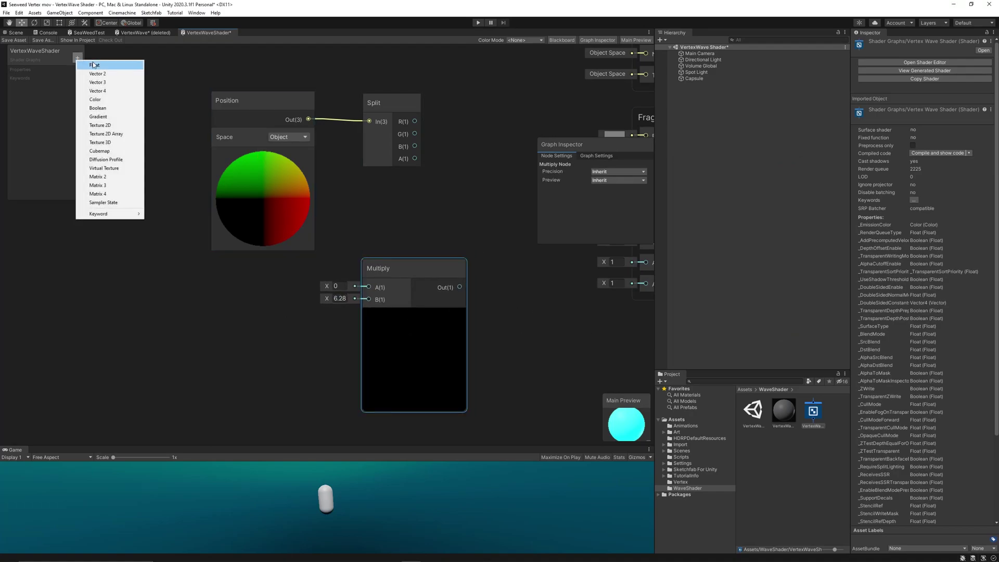
click(102, 65)
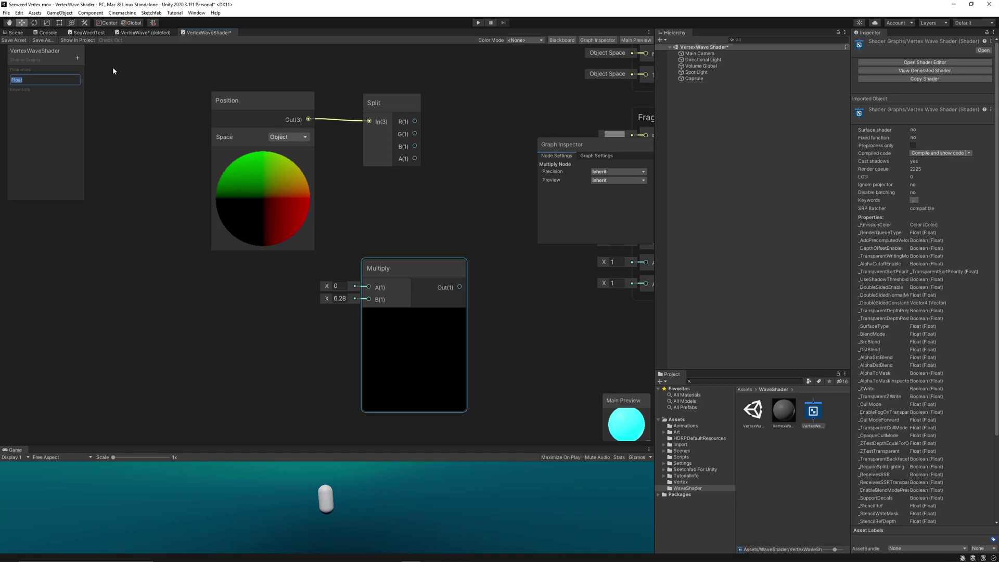
text(HeightWaveFrequencey)
key(Return)
Step: Feed the HeightWaveFrequencey property into the Multiply node's A input and set its default value to 1
drag(57, 82, 371, 293)
click(603, 196)
text(1)
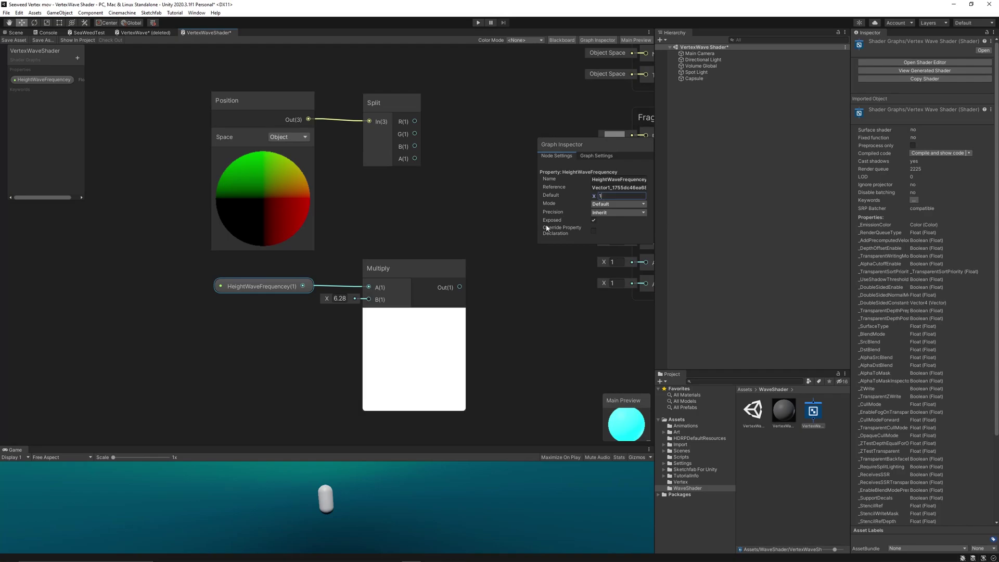
drag(234, 267, 396, 299)
drag(404, 274, 389, 273)
Step: Add a second Multiply node with the Split node's G output as A and the first Multiply's output as B
right_click(449, 202)
click(474, 209)
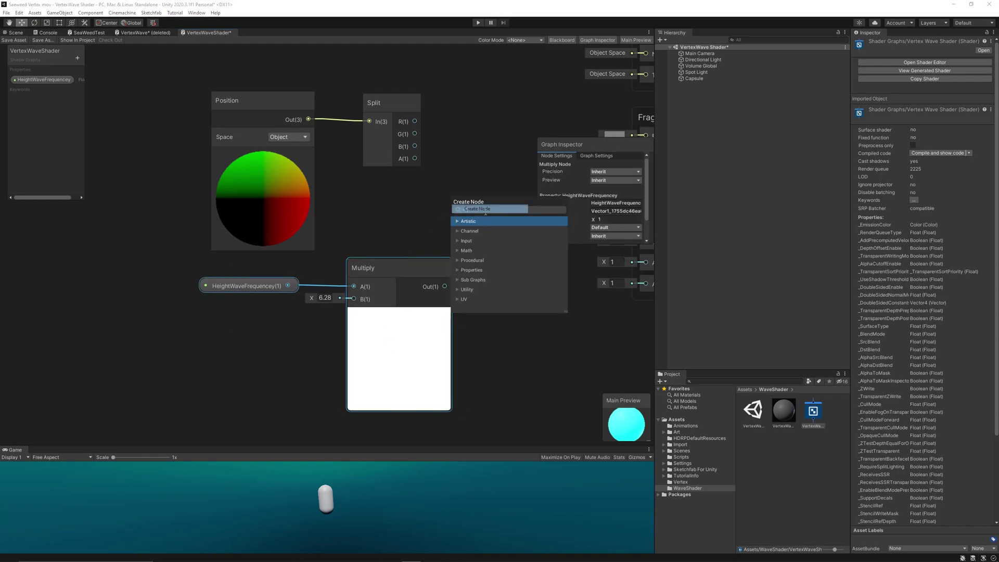
text(multiply)
key(Return)
middle_drag(492, 176, 385, 228)
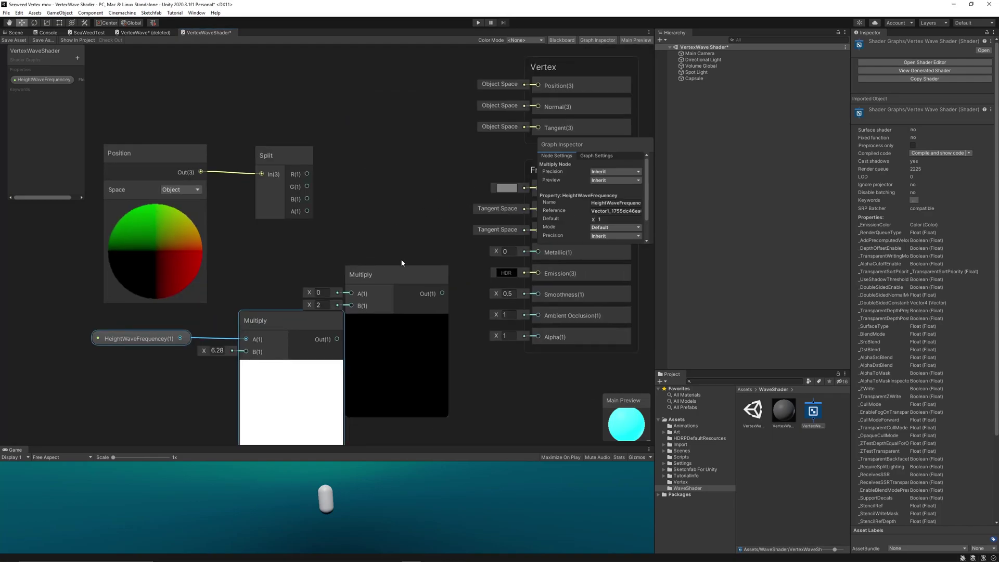
drag(387, 275, 399, 208)
drag(307, 174, 367, 243)
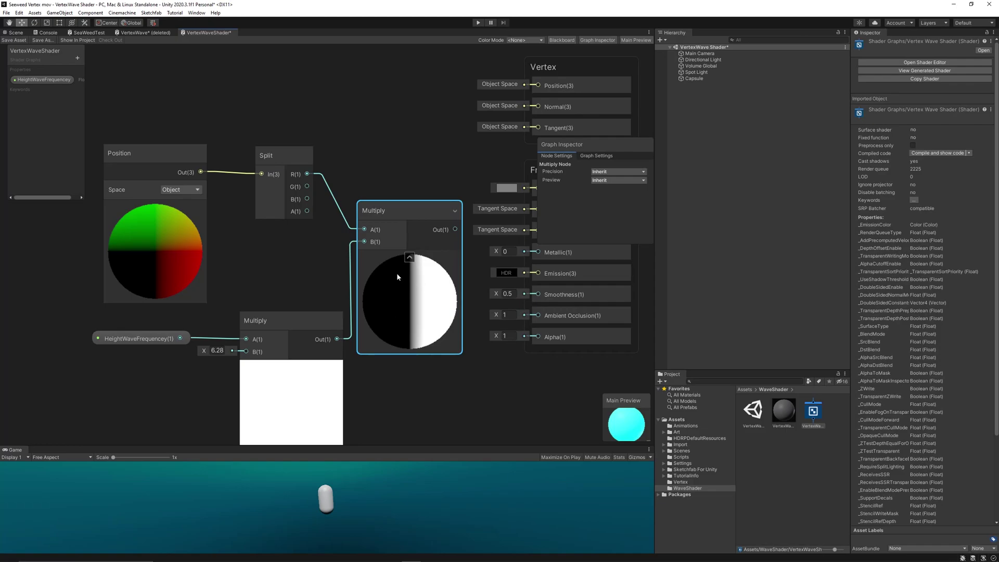
drag(371, 233, 370, 233)
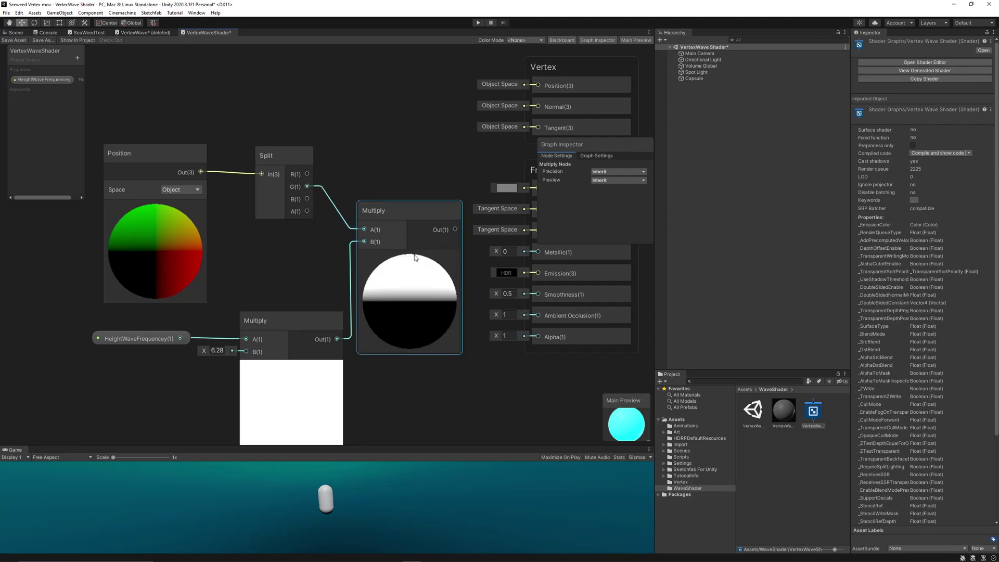
Step: Move the Position, Split, Multiply and HeightWaveFrequencey nodes farther from the master stack and group them as "Height Wave"
middle_drag(370, 172, 437, 159)
scroll(436, 159, down, 3)
drag(166, 123, 498, 370)
drag(455, 248, 277, 245)
middle_drag(314, 168, 395, 167)
scroll(395, 166, up, 2)
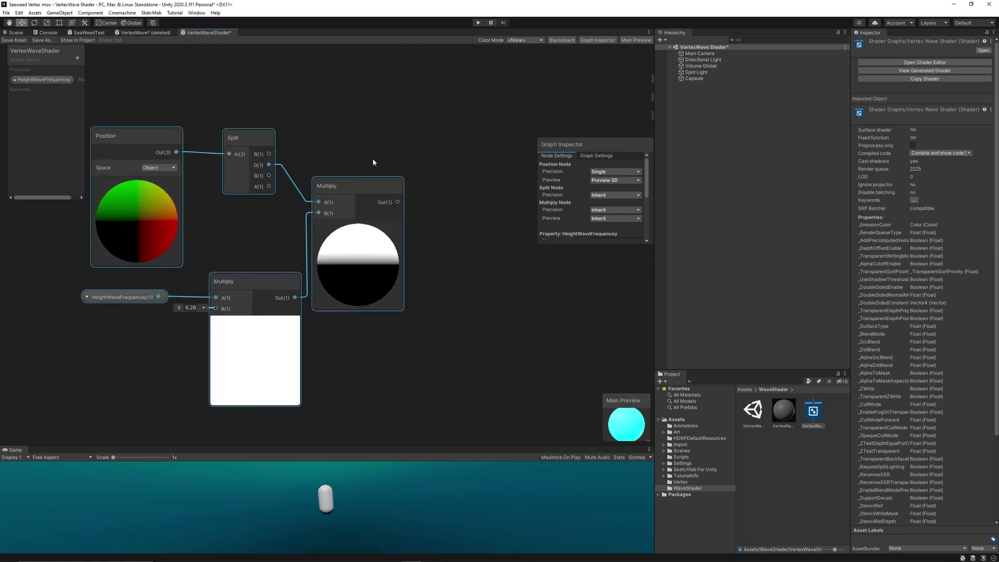
right_click(369, 188)
click(411, 295)
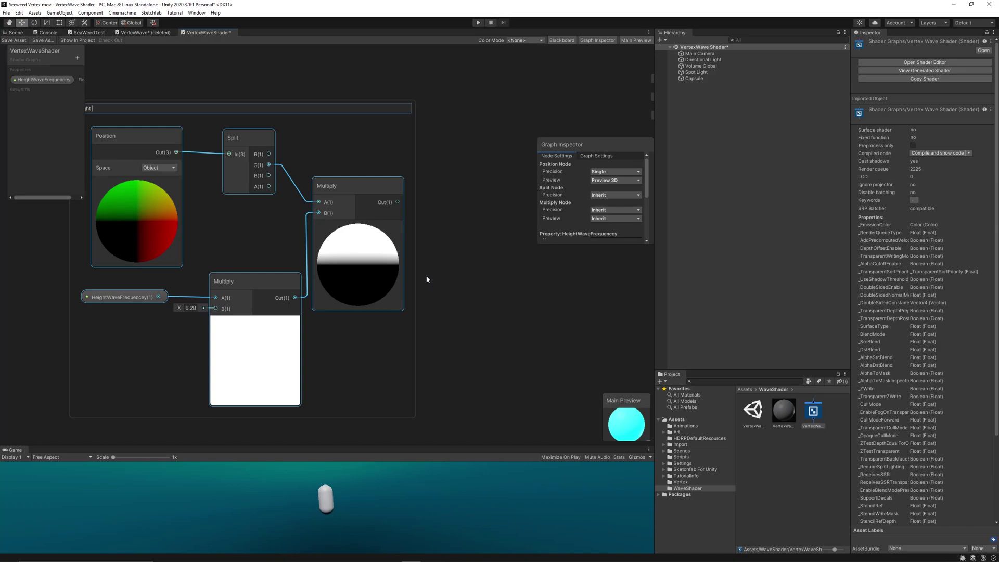
text(Height Wave)
key(Return)
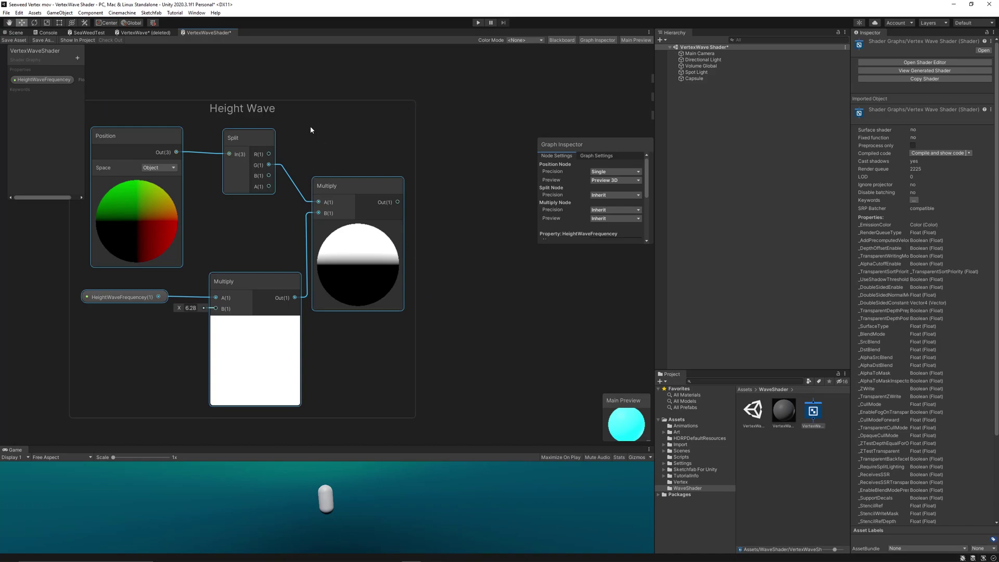
Step: Add a Sine node beside the Height Wave group and connect the second Multiply node's output to its input
middle_drag(310, 130, 374, 110)
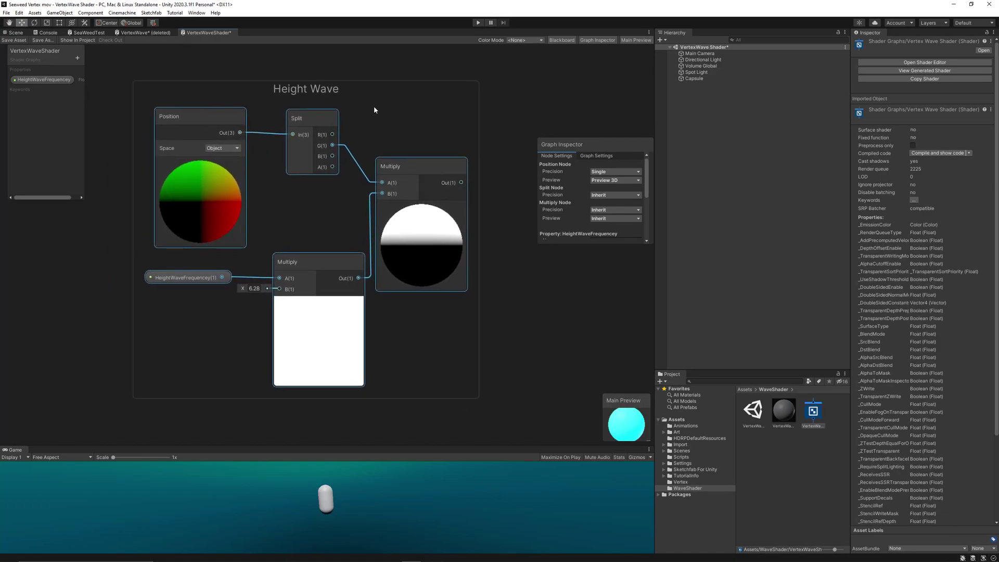
scroll(374, 109, down, 4)
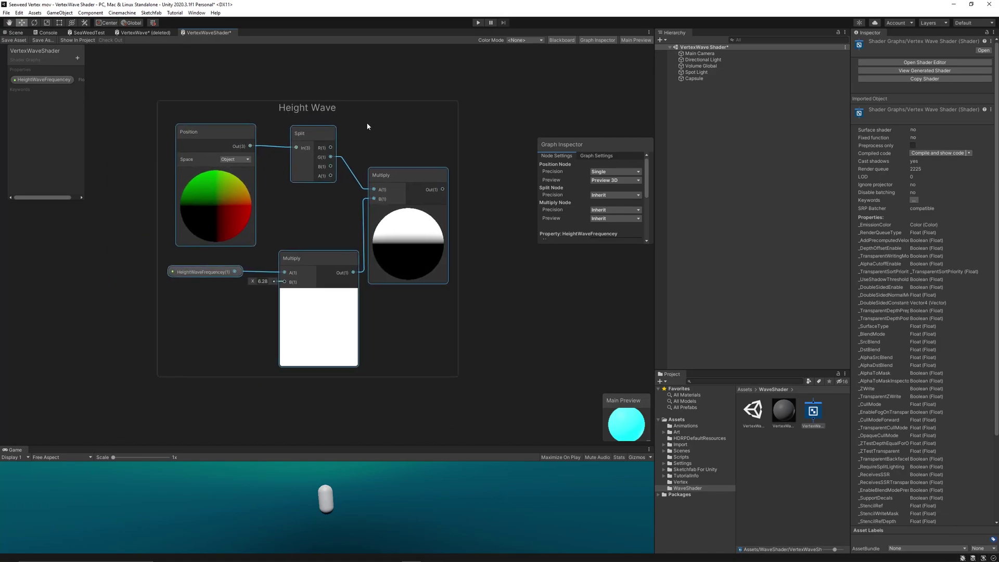
middle_drag(354, 134, 326, 168)
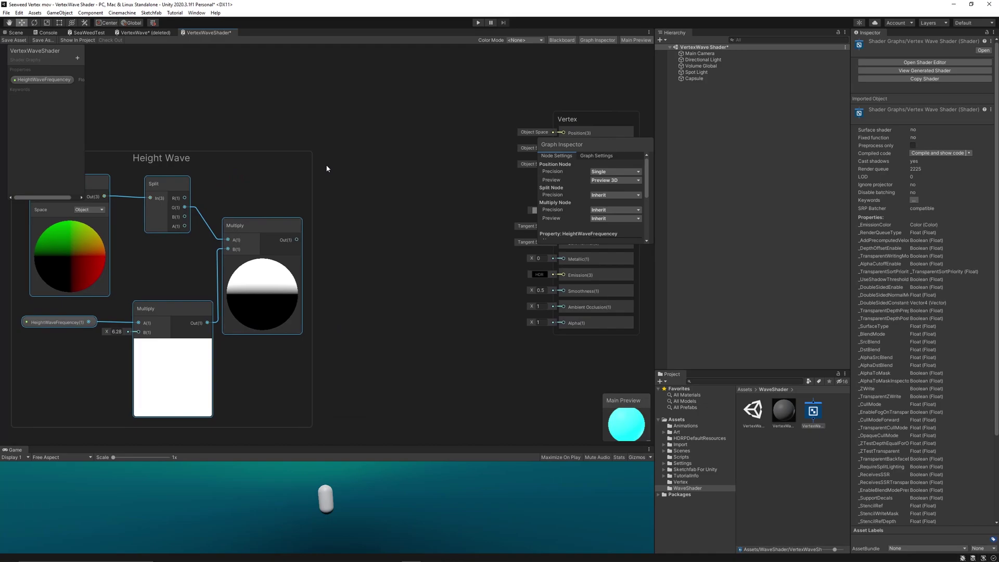
right_click(345, 189)
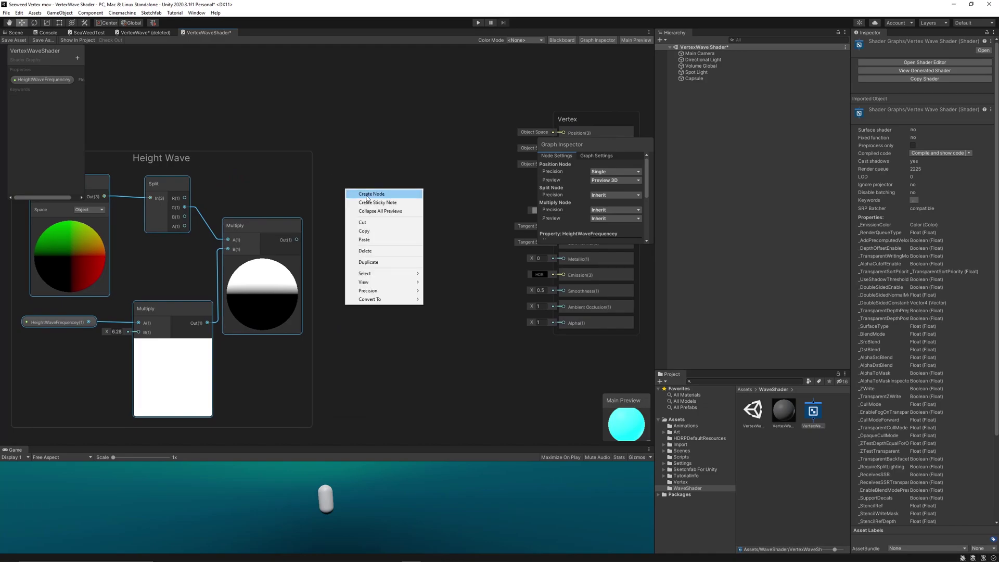
click(367, 194)
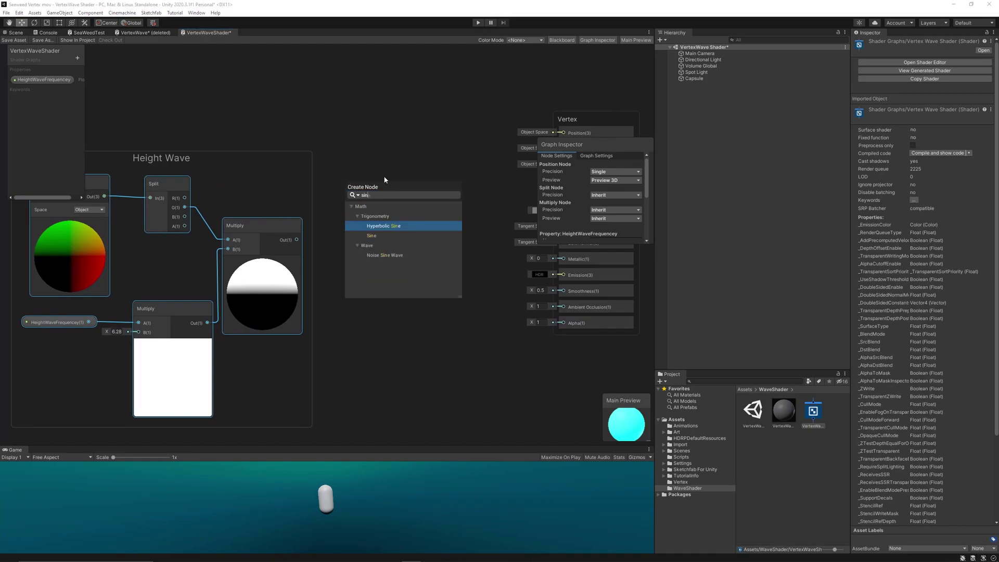
key(Return)
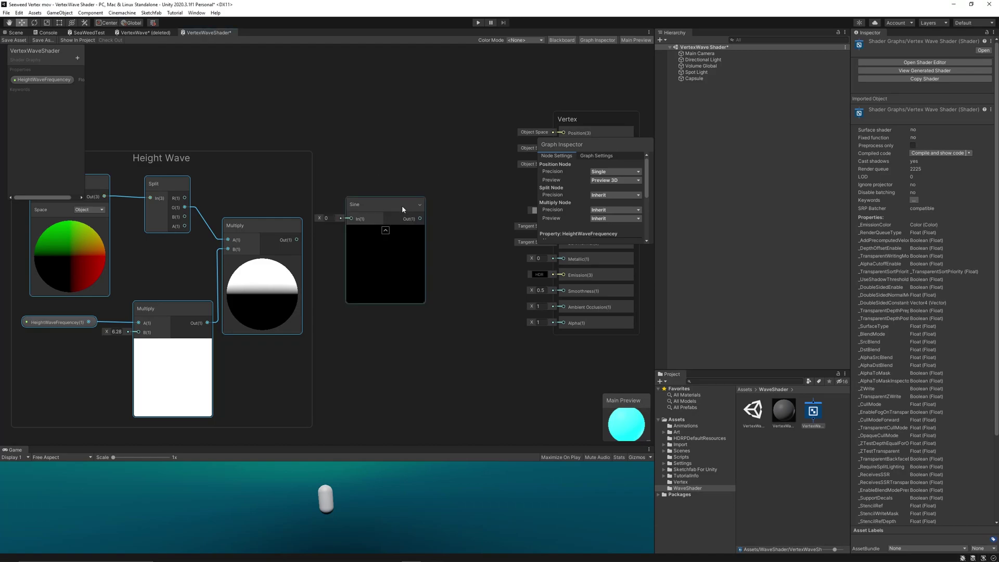
drag(402, 208, 410, 204)
drag(297, 240, 367, 216)
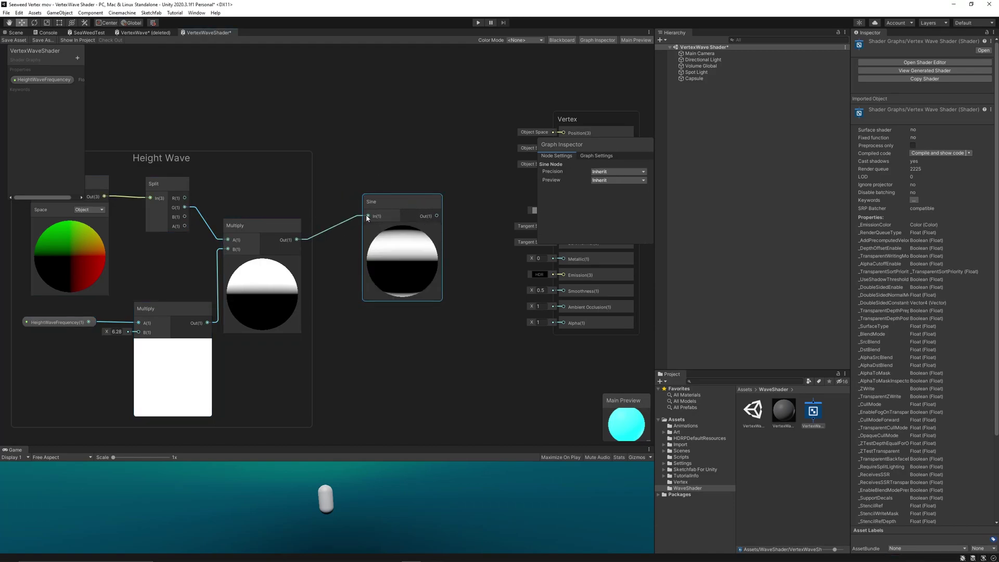
Step: Connect the Sine output to the Vertex block's Position input and save the shader asset
middle_drag(452, 208, 383, 227)
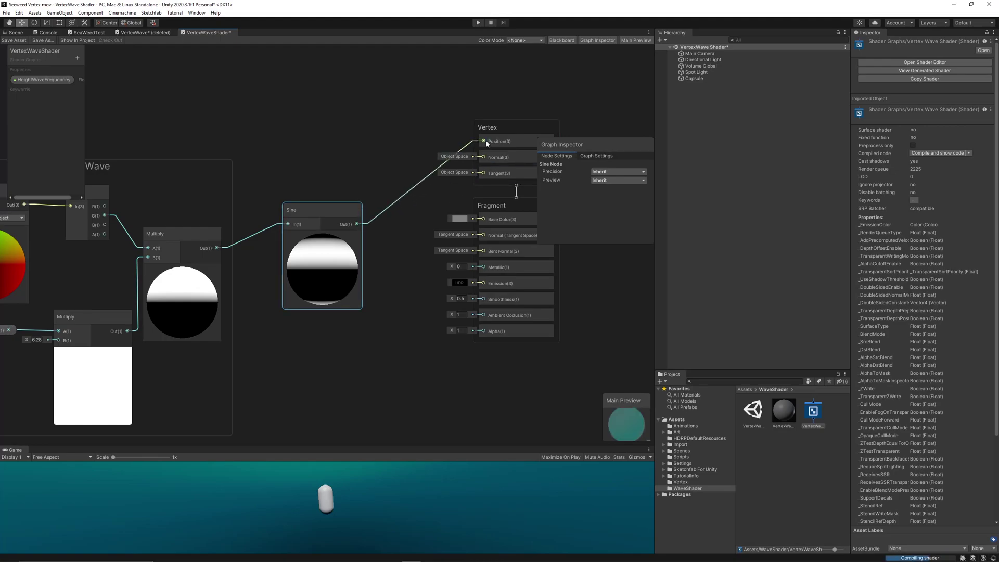
middle_drag(368, 149, 401, 136)
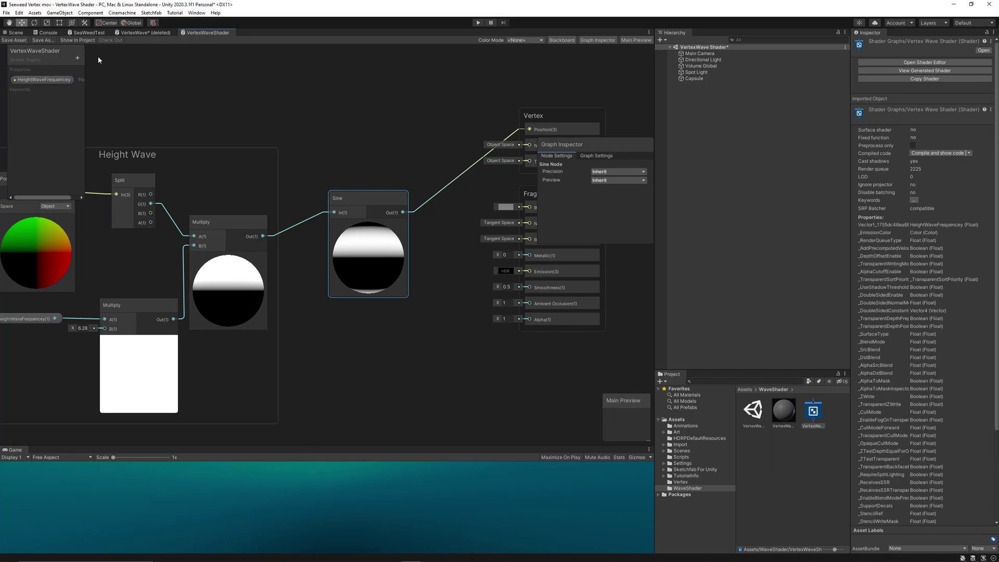
Step: Inspect the Capsule in the Scene view and return to the VertexWaveShader graph
click(45, 34)
click(21, 35)
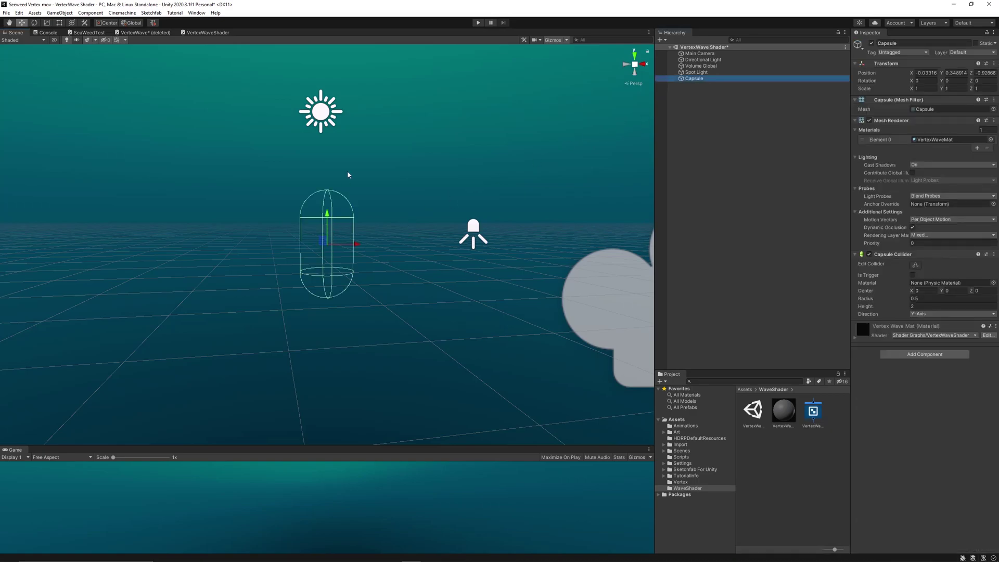
click(197, 34)
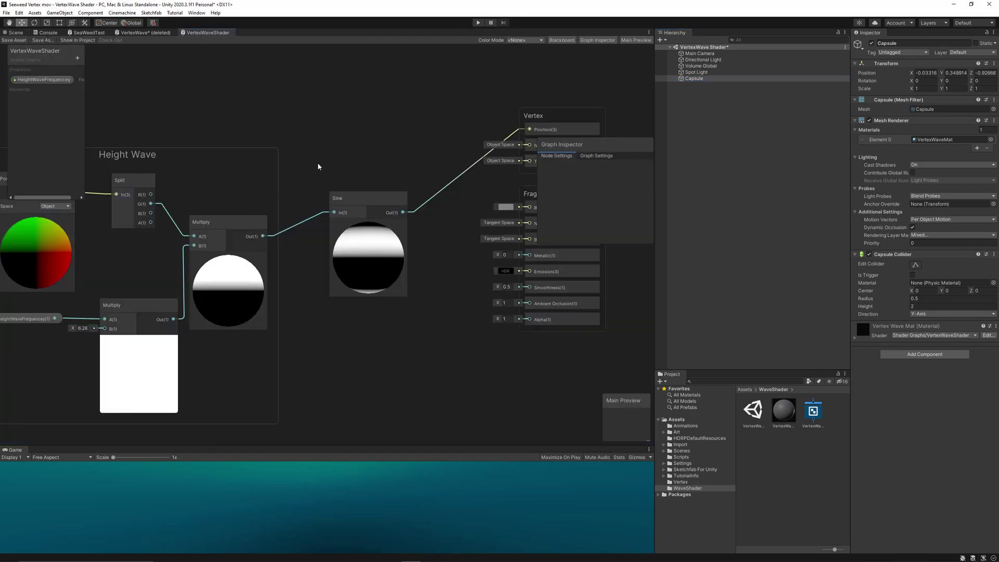
Step: Move the Height Wave group and the Sine node farther from the Vertex block to make room for more nodes
scroll(346, 155, up, 3)
scroll(337, 170, down, 3)
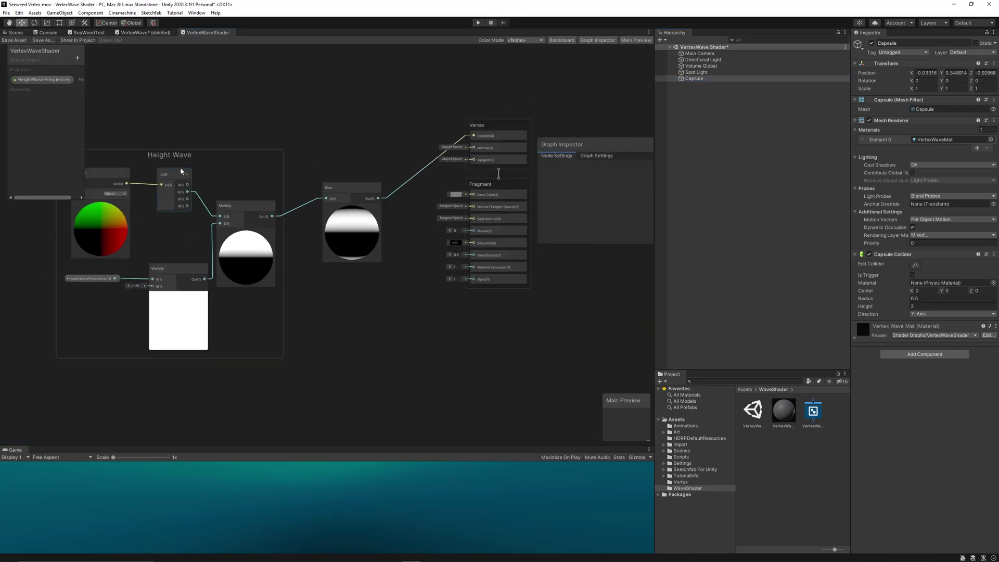
middle_drag(180, 172, 269, 160)
drag(432, 366, 432, 366)
drag(420, 234, 252, 161)
Step: Add another Position node below the Sine node and set its space to Object
right_click(347, 199)
click(367, 204)
text(po)
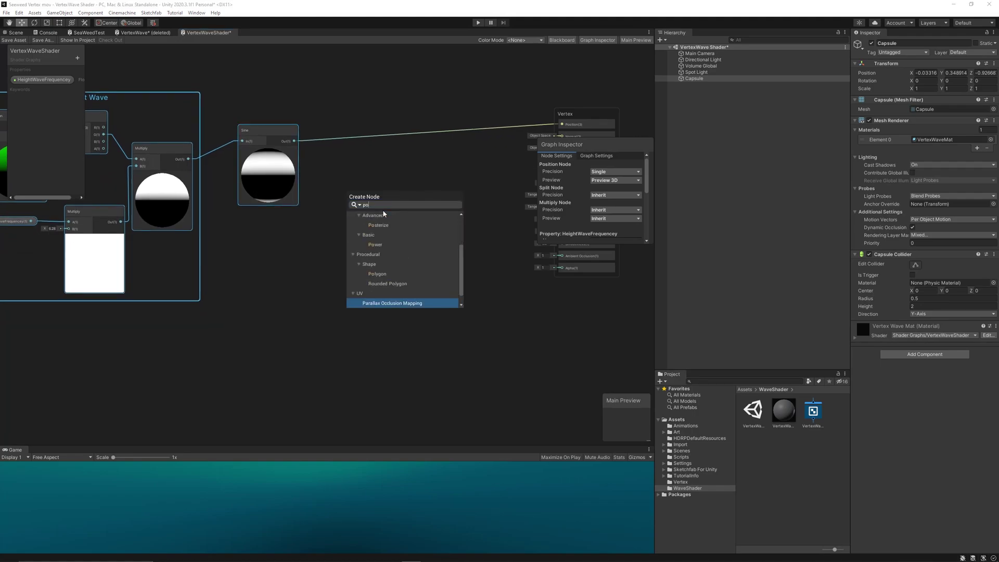
text(sition)
key(Return)
scroll(379, 195, up, 3)
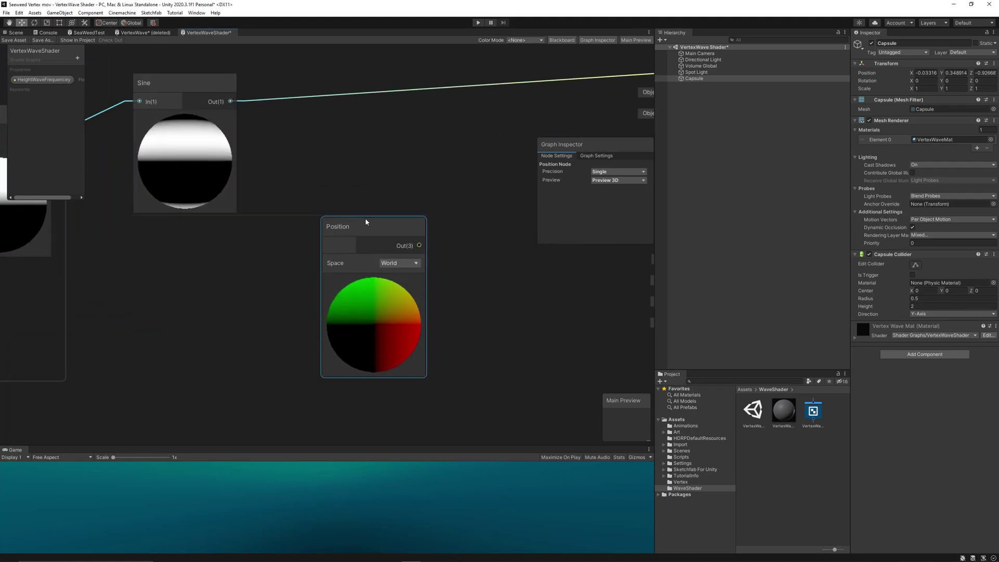
drag(365, 231, 309, 228)
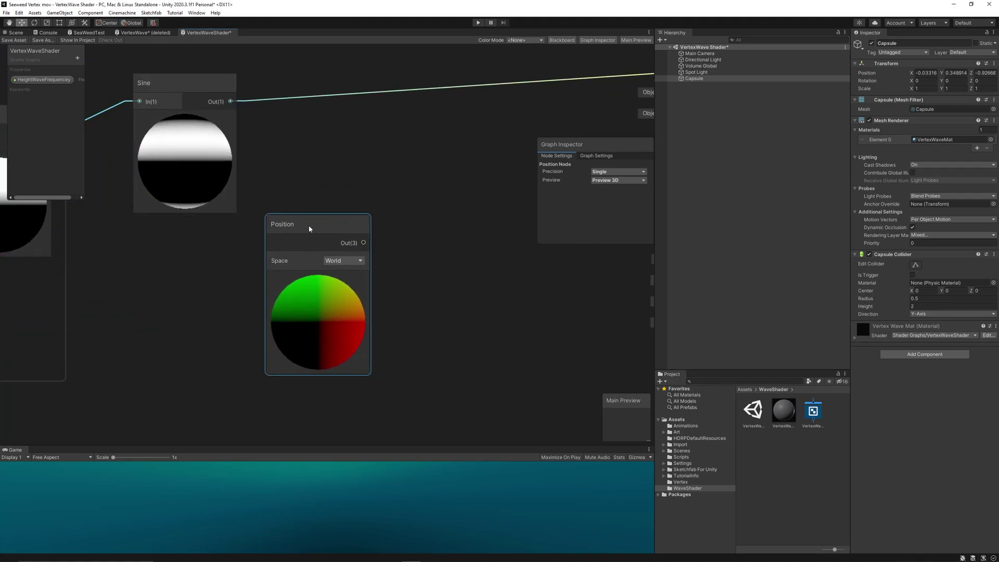
Step: Add an Add node with the Sine output as A and the new Position node's output as B
right_click(367, 243)
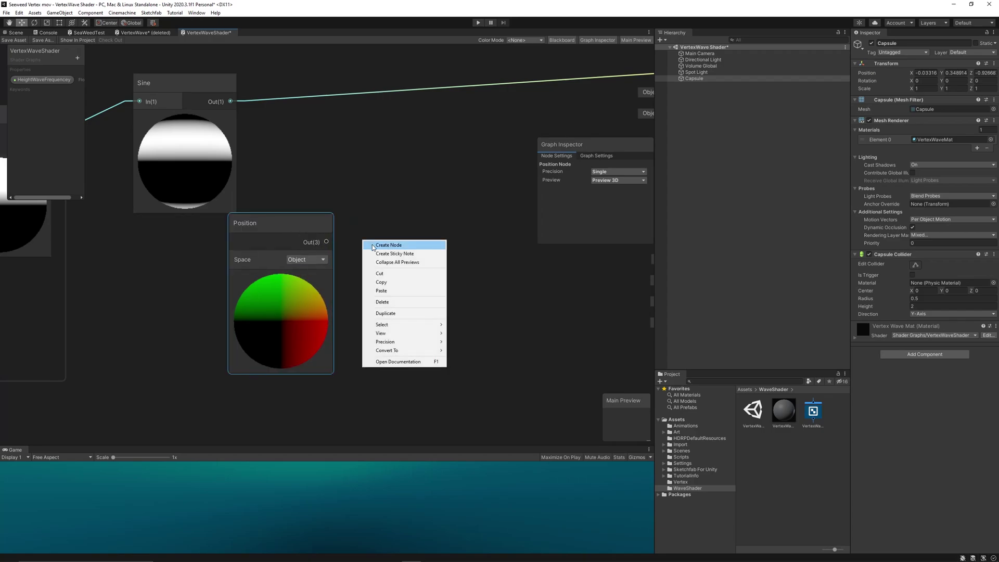
click(367, 216)
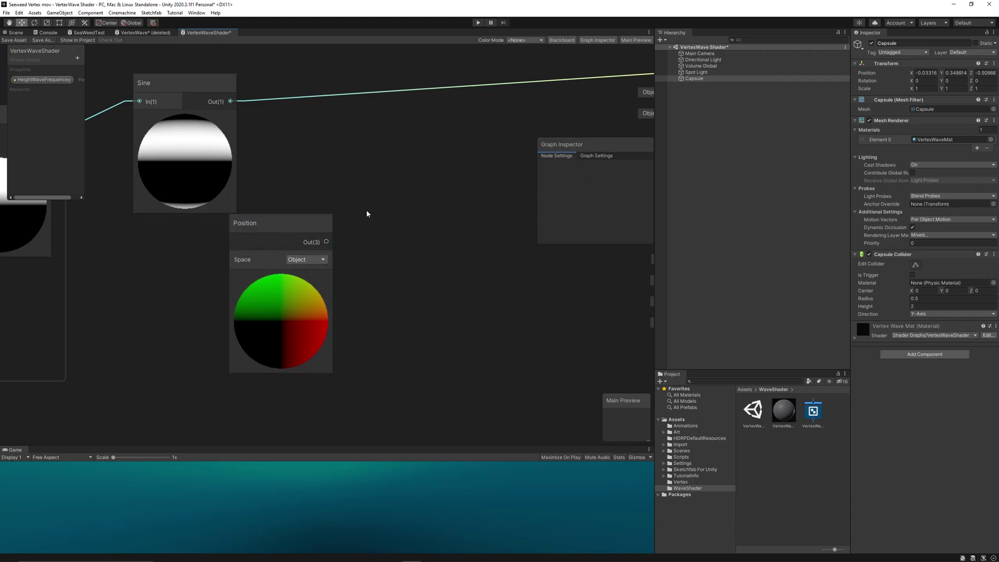
right_click(368, 201)
click(374, 199)
text(add)
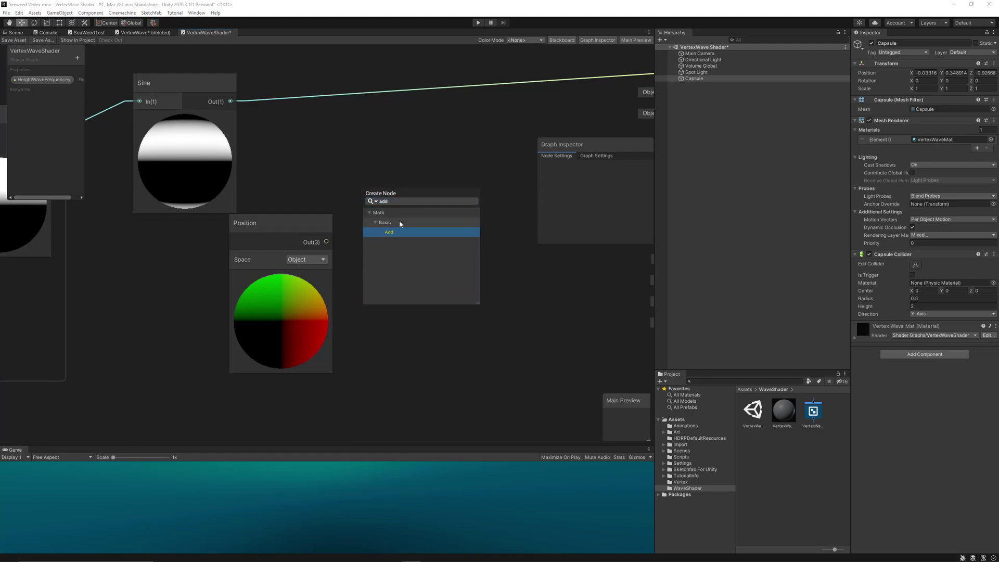
click(400, 232)
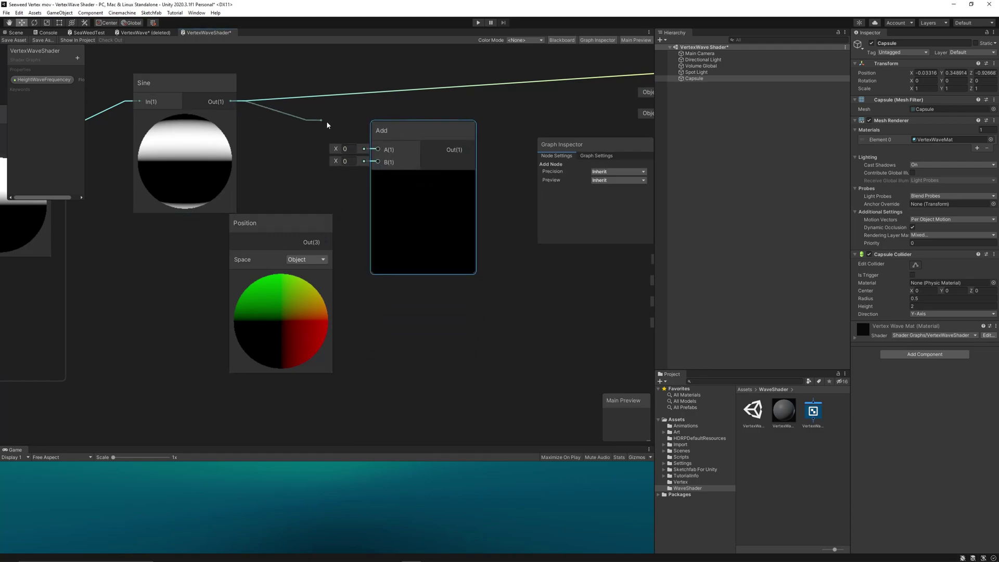
drag(327, 123, 376, 149)
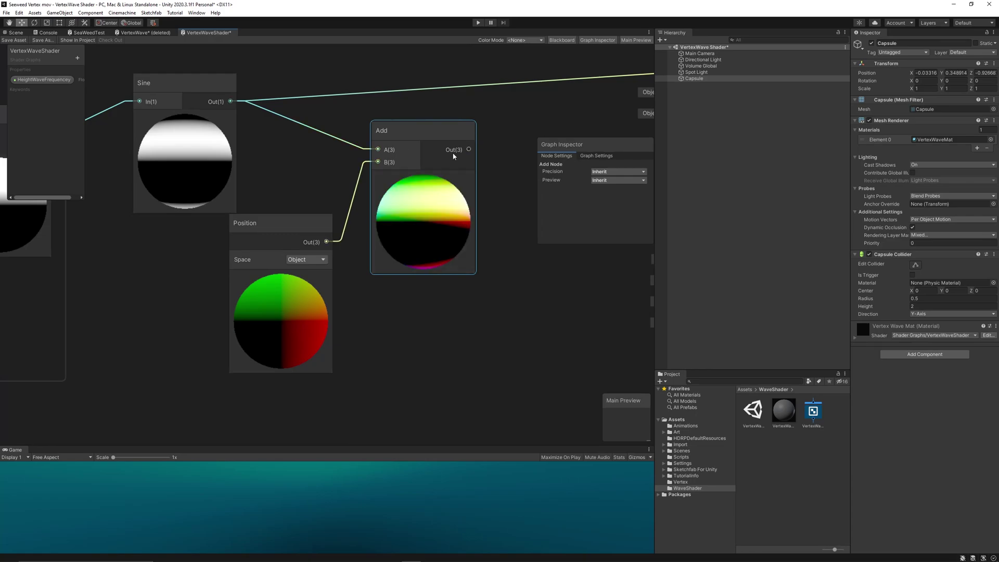
Step: Connect the Add node's output to the Vertex block's Position input and save the shader graph
middle_drag(499, 129, 385, 216)
scroll(396, 197, down, 3)
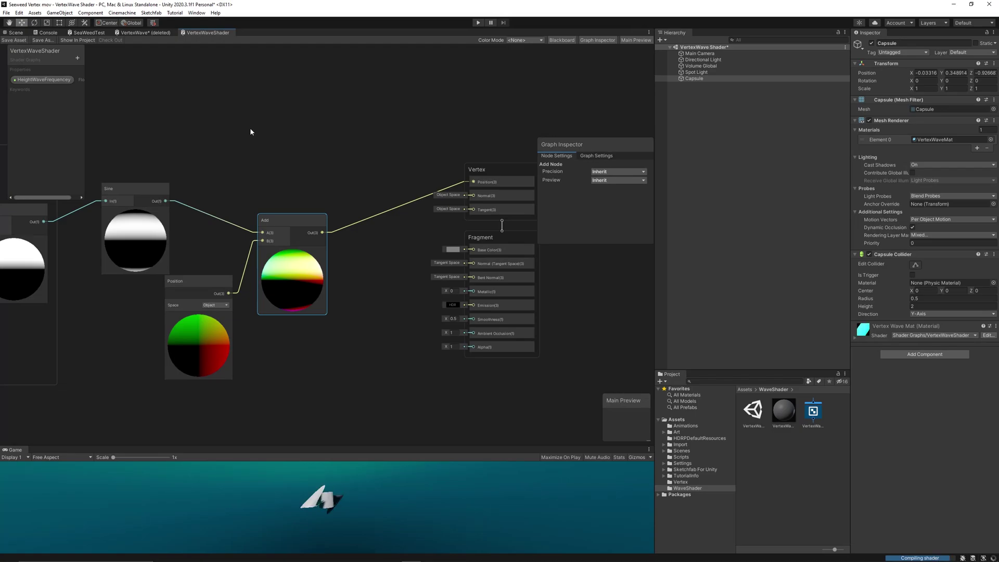
Step: In the Scene view, expand the Capsule's Vertex Wave Mat and set its HeightWaveFrequency to 0.02
click(16, 32)
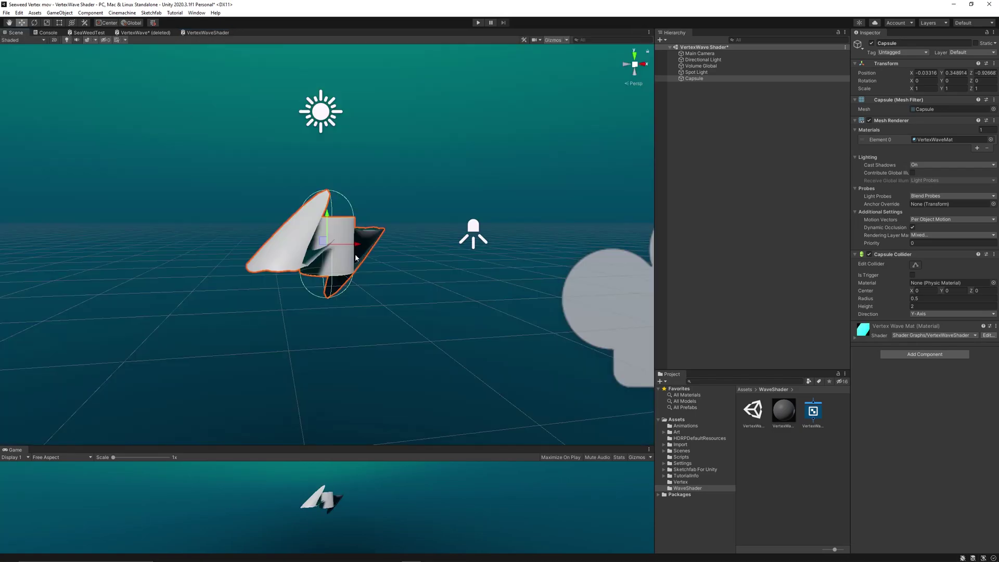
click(854, 339)
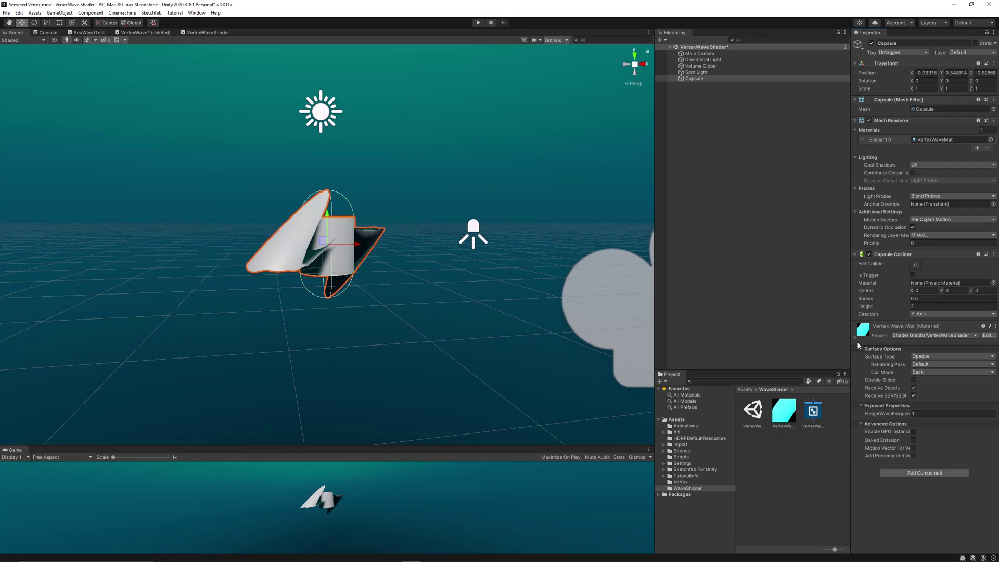
drag(902, 415, 901, 417)
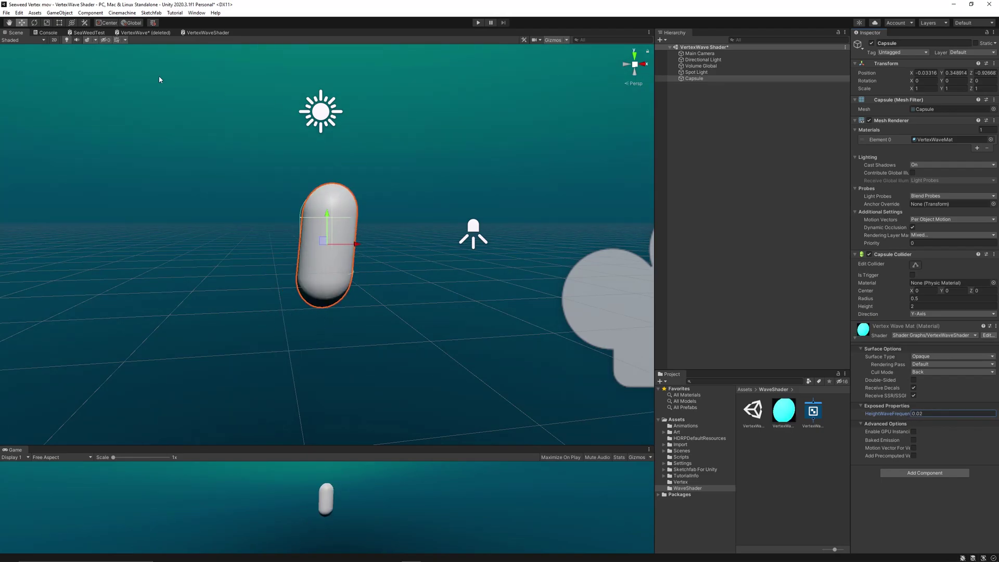
Step: Move the second Position node aside, split its output with a Split node, and connect Split's R to Add's B
click(196, 33)
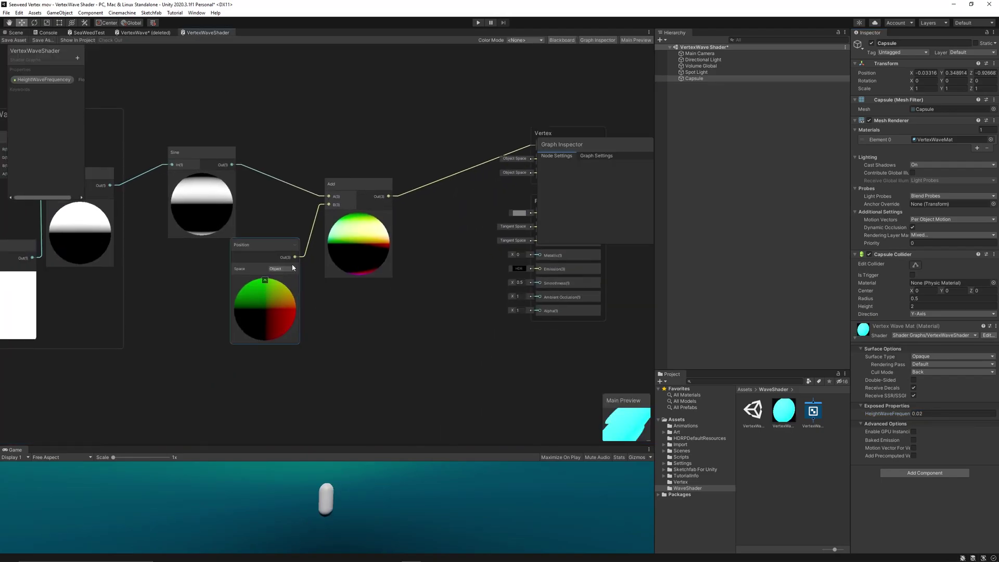
drag(288, 246, 231, 270)
key(space)
key(Return)
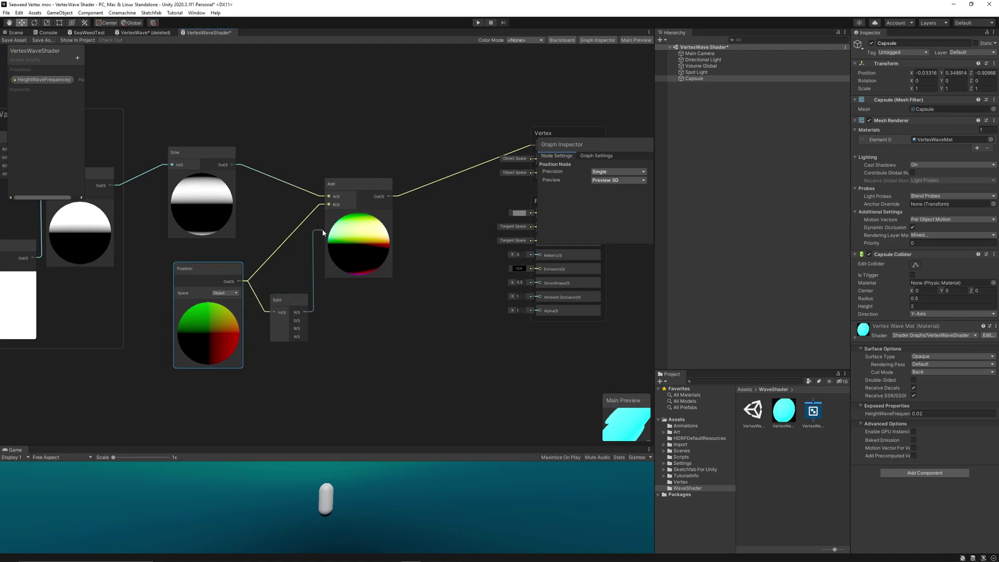
Step: Add a Combine node using the Add output as R and Split's G and B, feed its RGBA into Vertex Position, and align Position and Split
key(space)
text(combi)
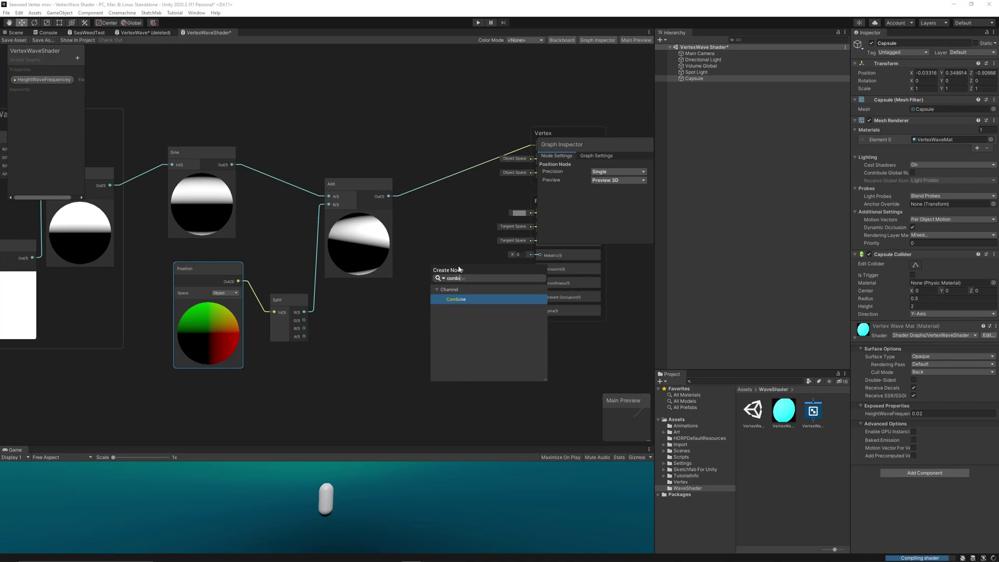
key(Return)
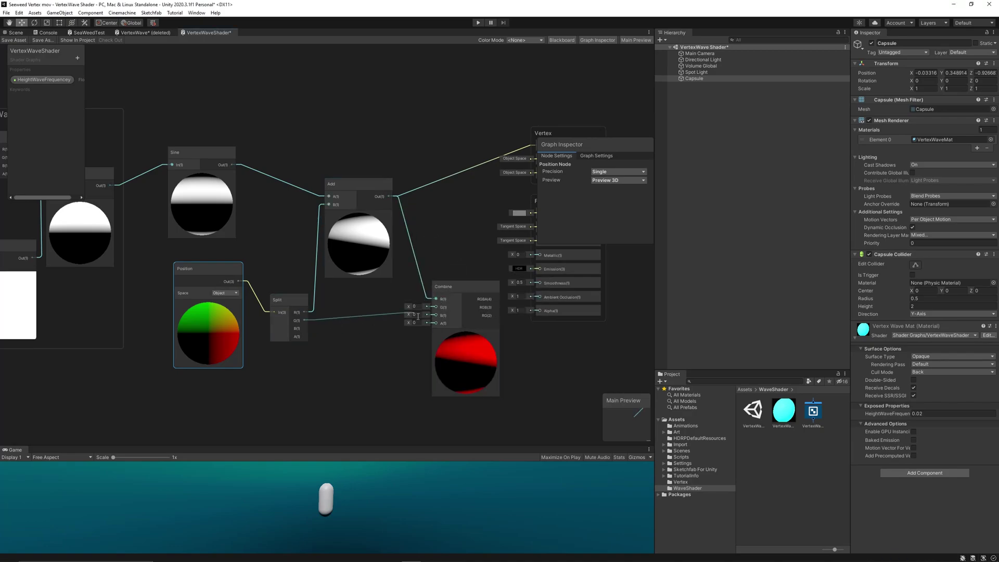
drag(433, 313, 435, 315)
middle_drag(457, 254, 345, 288)
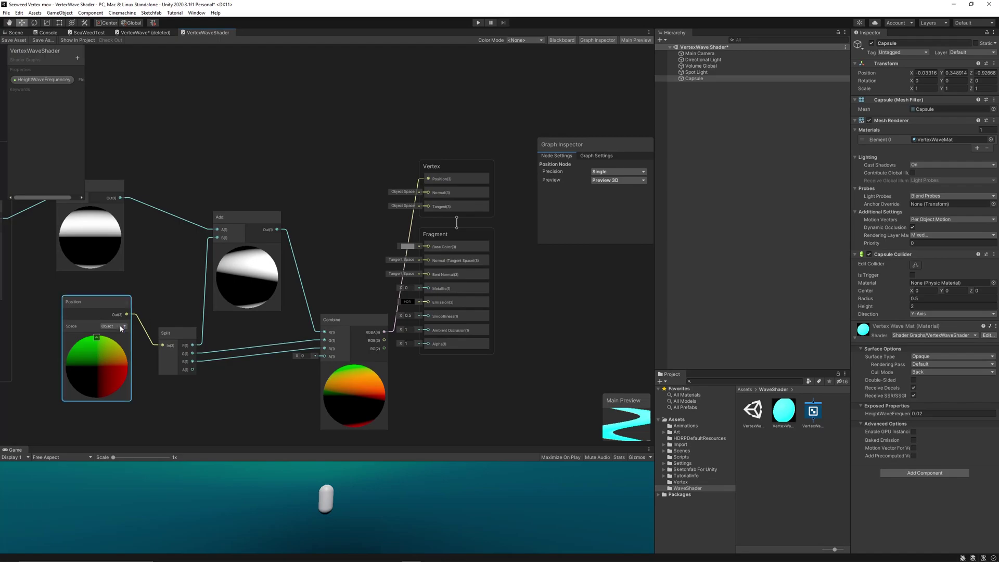
drag(91, 307, 86, 298)
drag(186, 336, 176, 323)
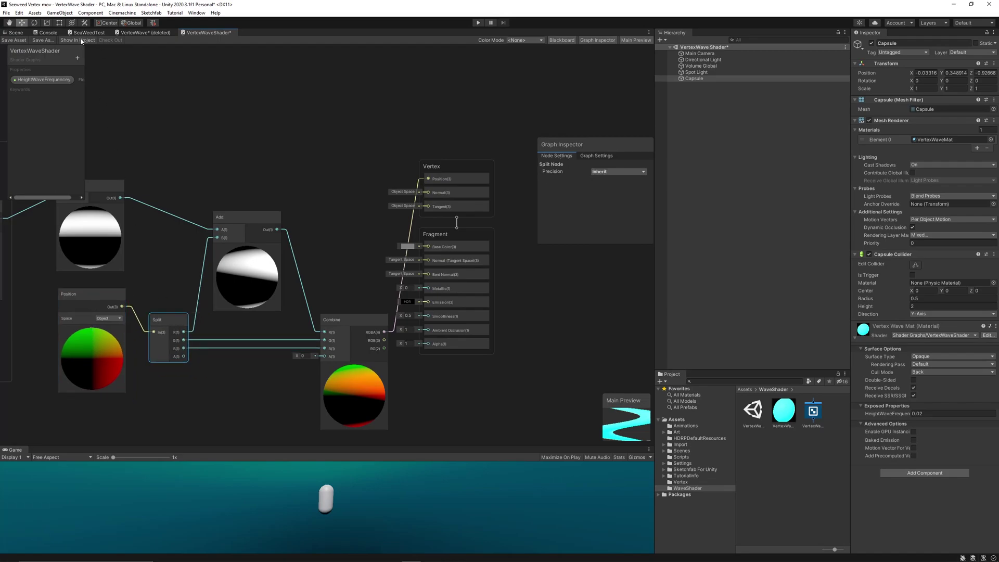
Step: Set the HeightWaveFrequency of the Capsule's material to -0.01 while viewing the scene
click(16, 32)
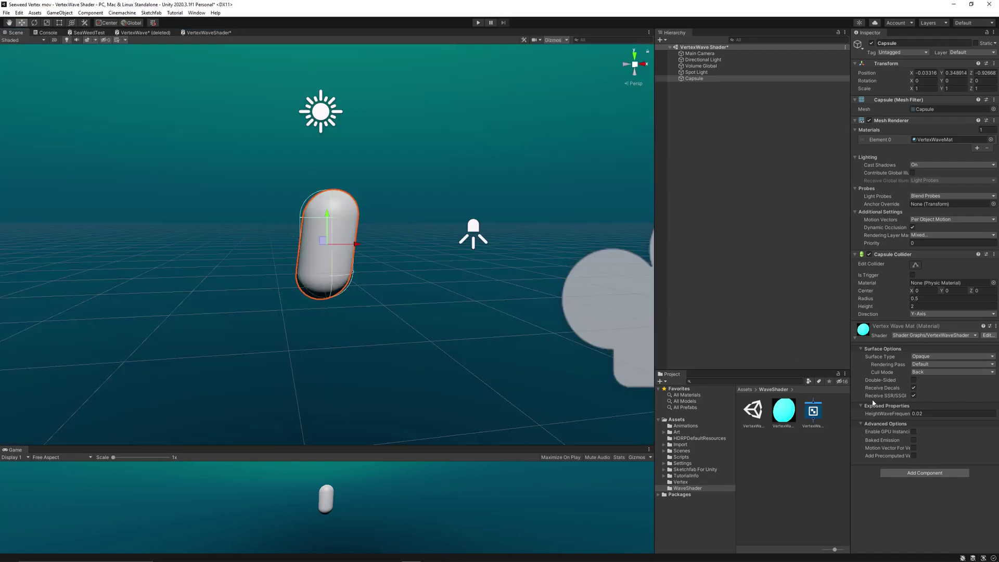
mouse_move(909, 417)
mouse_down()
mouse_move(880, 420)
mouse_move(906, 422)
mouse_up()
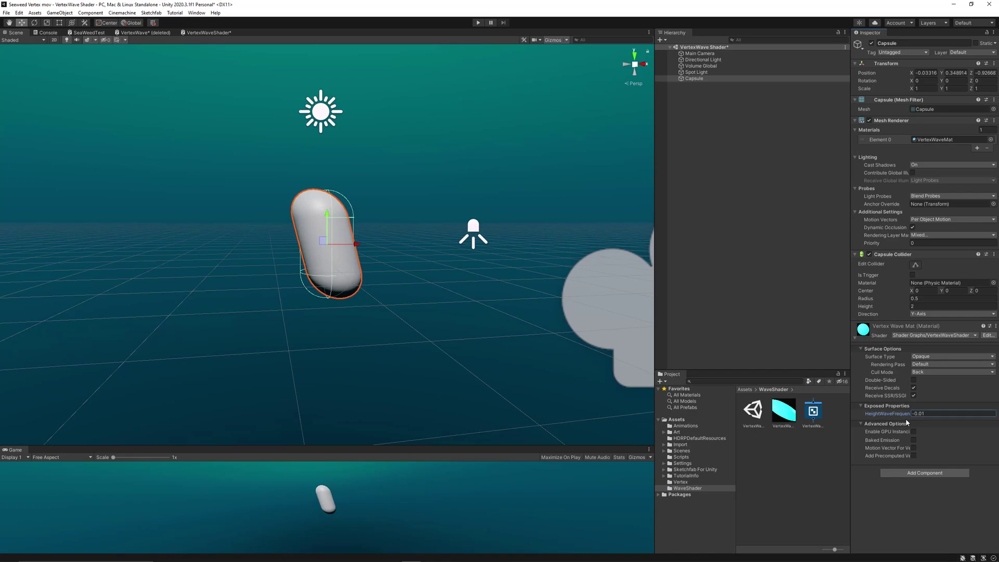
Step: Add a Time node above the Height Wave group in the VertexWaveShader graph
click(199, 33)
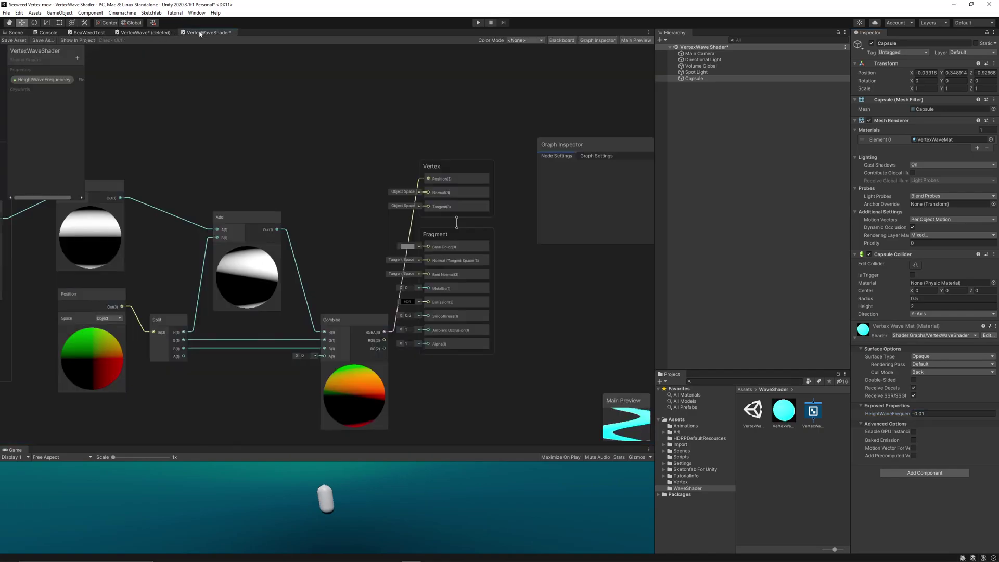
middle_drag(295, 162, 477, 173)
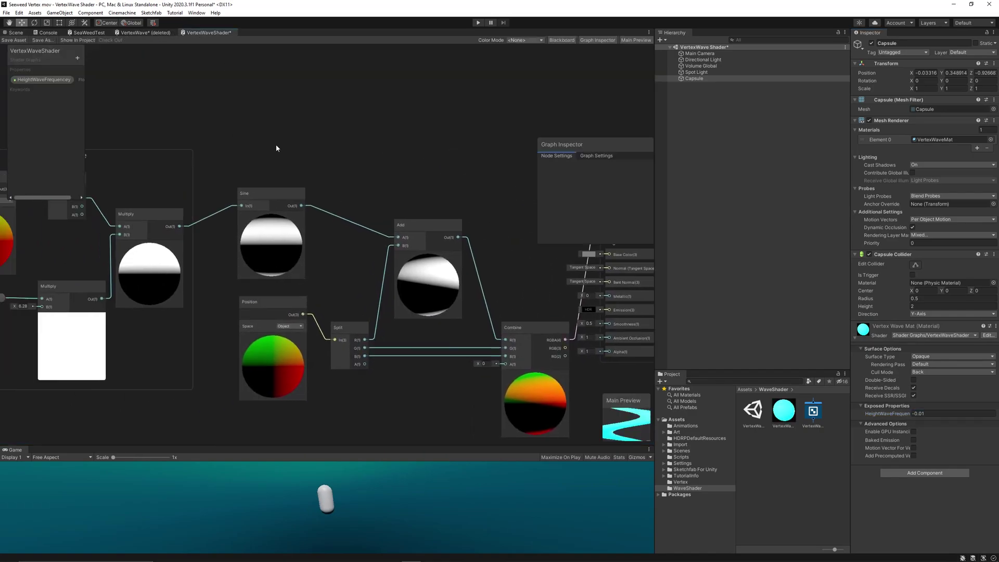
middle_drag(275, 146, 566, 252)
scroll(355, 184, down, 3)
scroll(355, 184, up, 3)
right_click(351, 156)
click(367, 162)
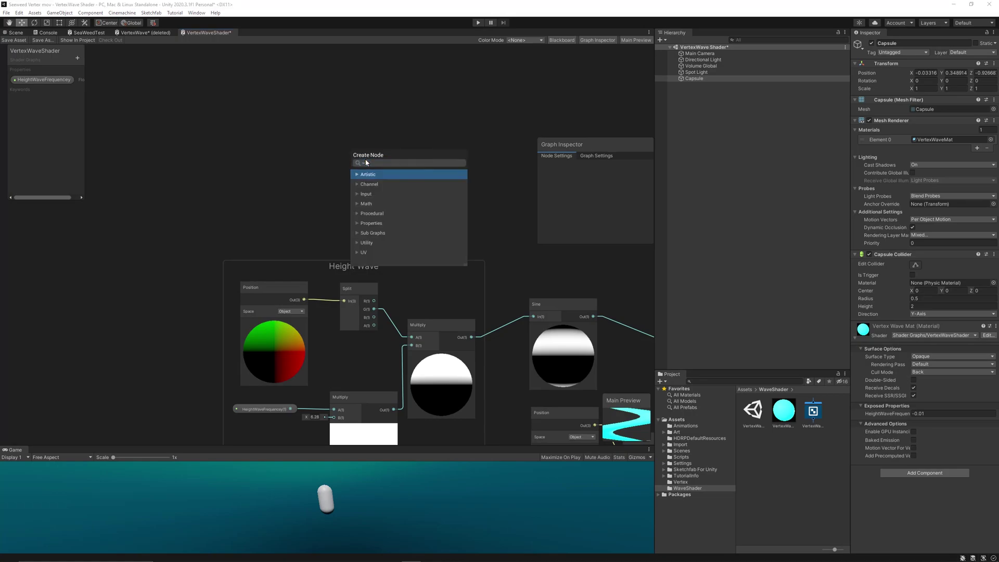
text(time)
key(Return)
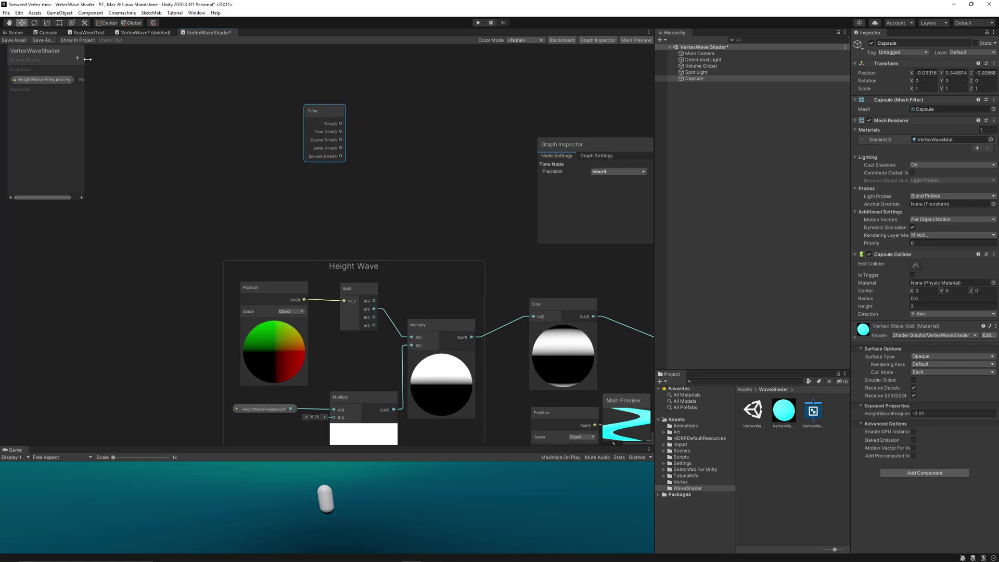
Step: Create a float property named WaveSpeed and place it in the graph below the Time node
click(78, 58)
click(99, 60)
text(WaveSpeed)
key(Return)
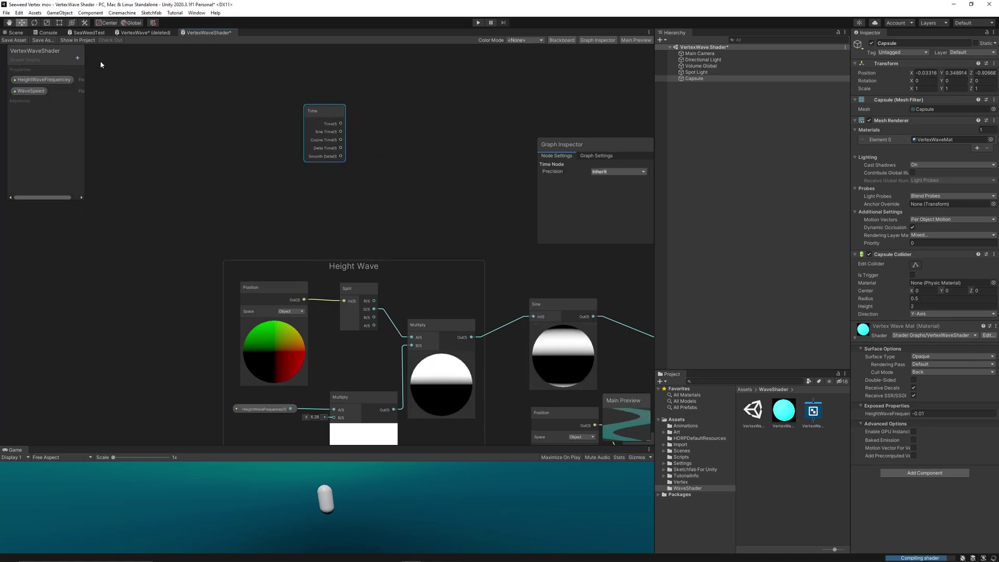
drag(31, 91, 307, 195)
Step: Add a Multiply node with the Time output as A and WaveSpeed as B, placed beside them
right_click(402, 136)
click(421, 140)
text(mu)
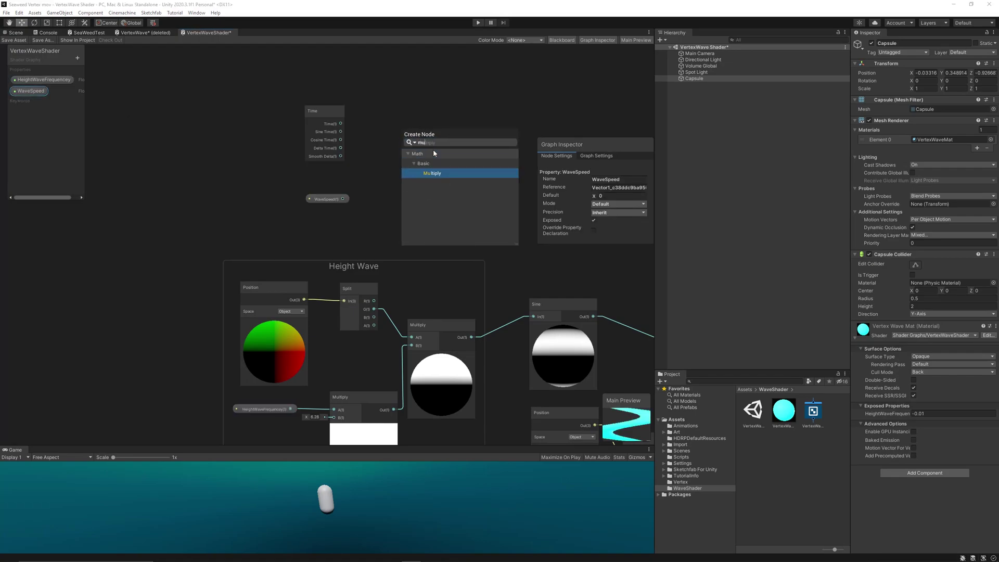
key(Return)
scroll(406, 140, up, 2)
drag(305, 113, 406, 174)
drag(308, 229, 406, 186)
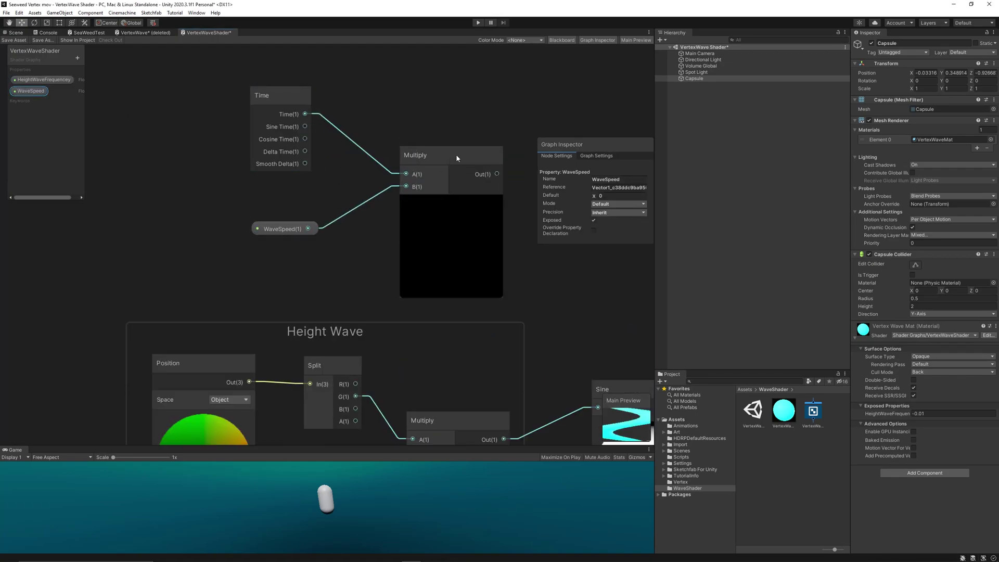
drag(484, 157, 448, 136)
Step: Add another Add node above the Sine node, beside the Time and WaveSpeed Multiply
middle_drag(508, 177, 355, 143)
key(space)
text(add)
key(Return)
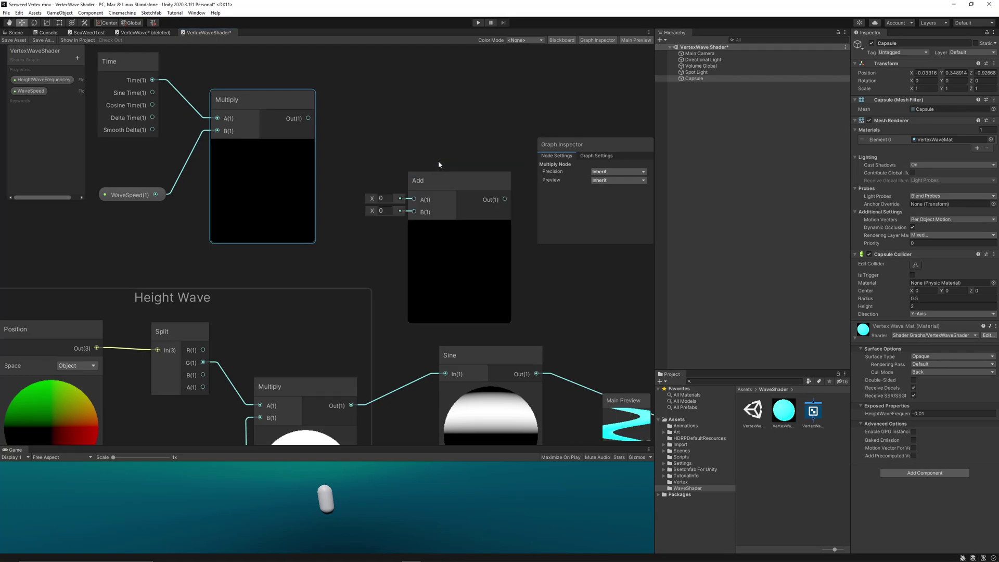
Step: Set the default value of the WaveSpeed property to 1
click(130, 195)
click(615, 196)
text(1)
Step: Feed the WaveSpeed Multiply into the new Add node's A and the Height Wave Multiply into B, and route its output into Sine
drag(326, 134, 414, 200)
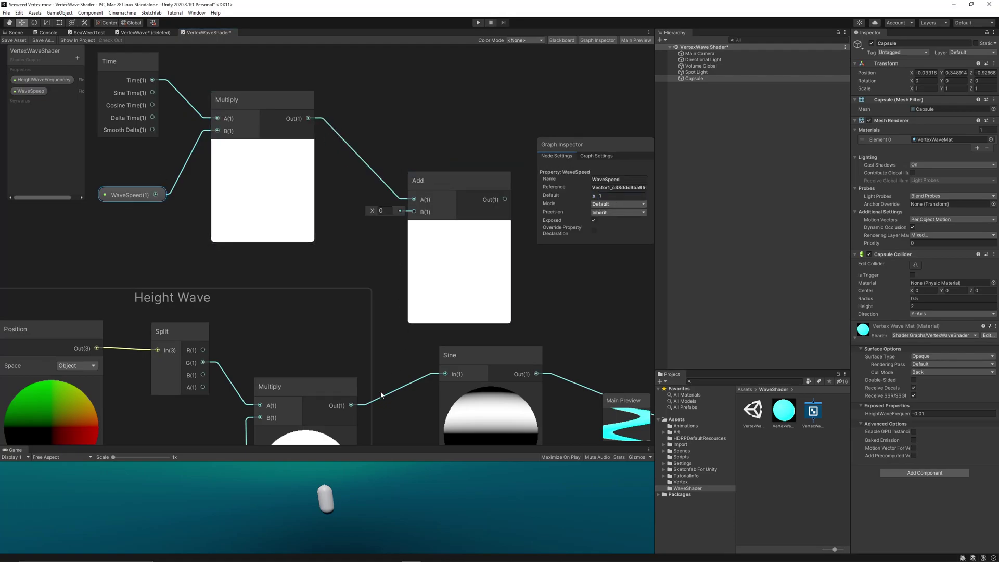
middle_drag(359, 385, 383, 337)
drag(445, 146, 445, 146)
middle_drag(445, 145, 301, 109)
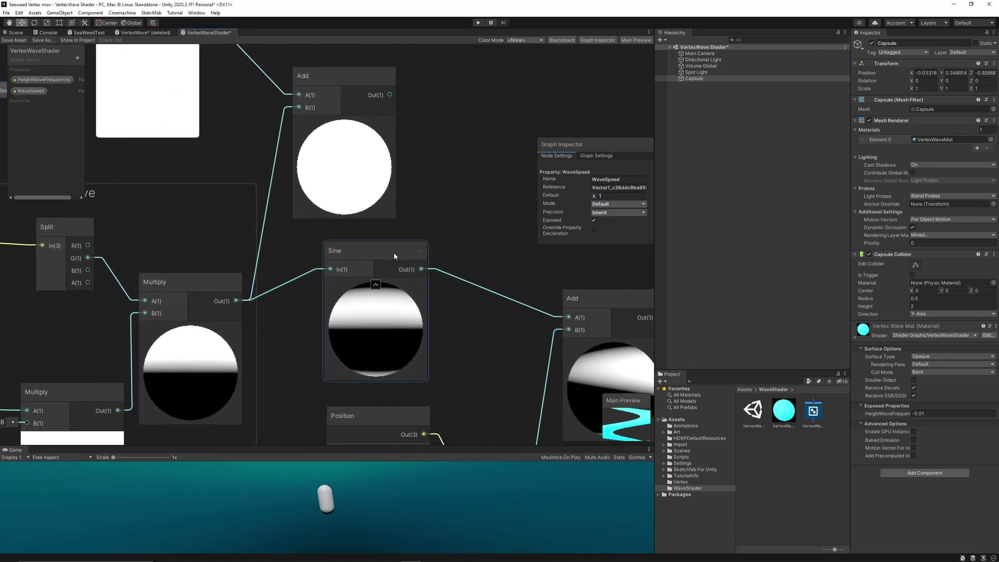
drag(393, 252, 424, 219)
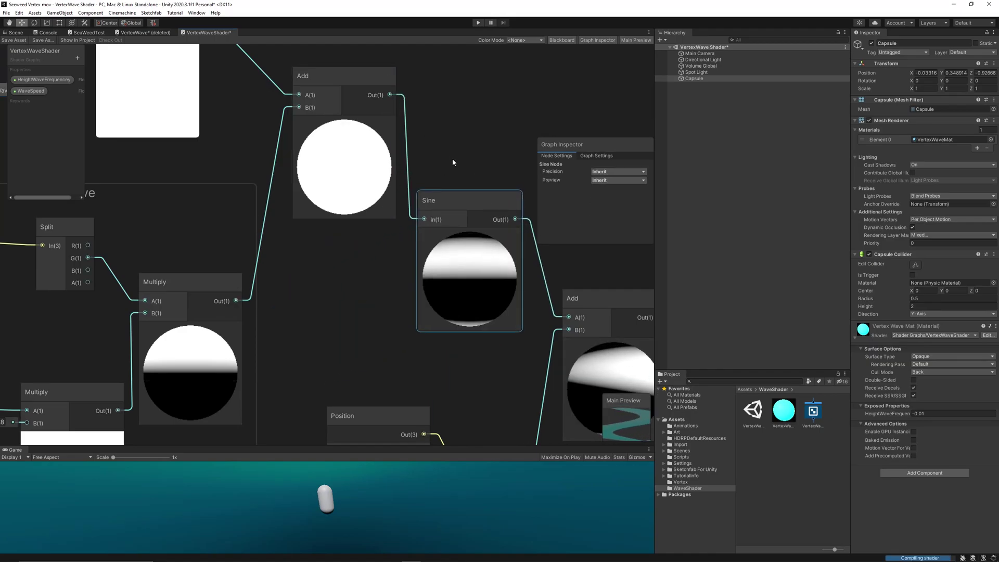
middle_drag(549, 381, 527, 374)
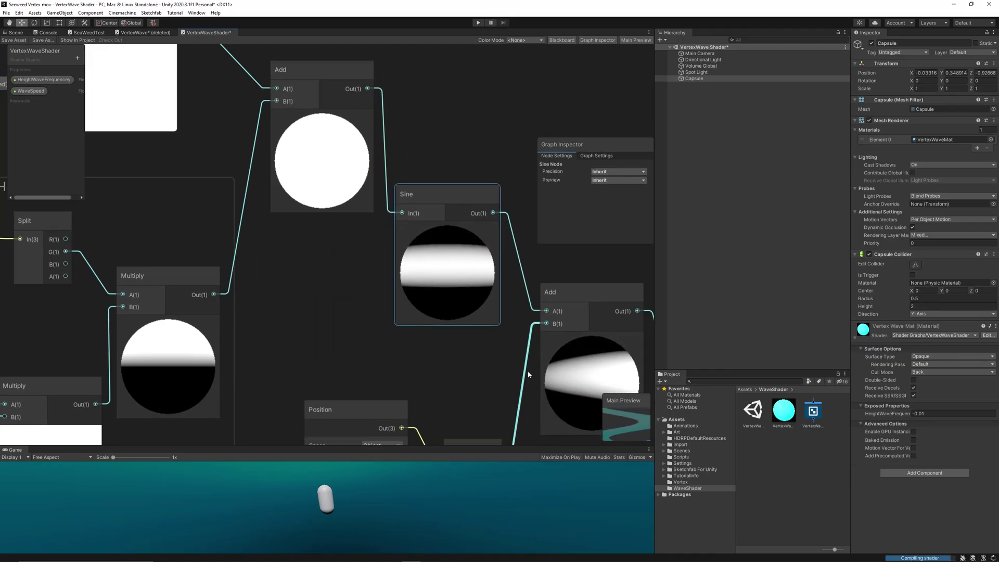
Step: Save the shader graph and examine the Capsule's motion up close in the Scene view
click(16, 41)
click(18, 33)
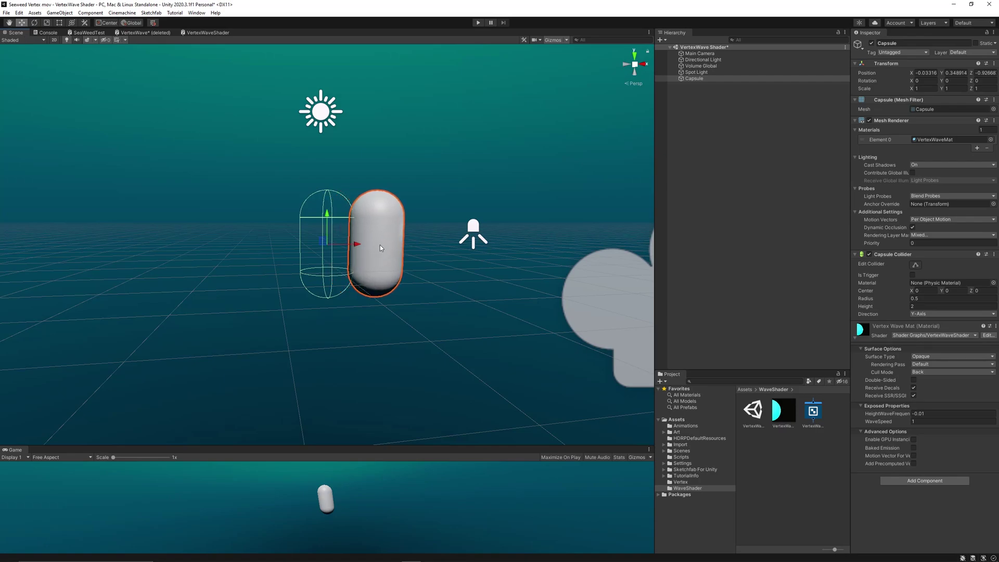
scroll(378, 248, up, 2)
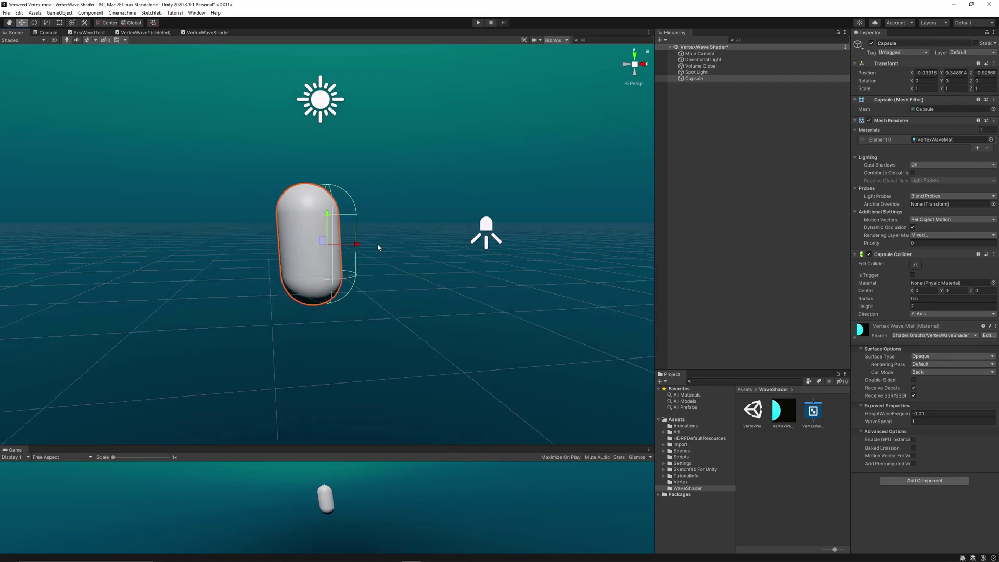
scroll(378, 247, up, 2)
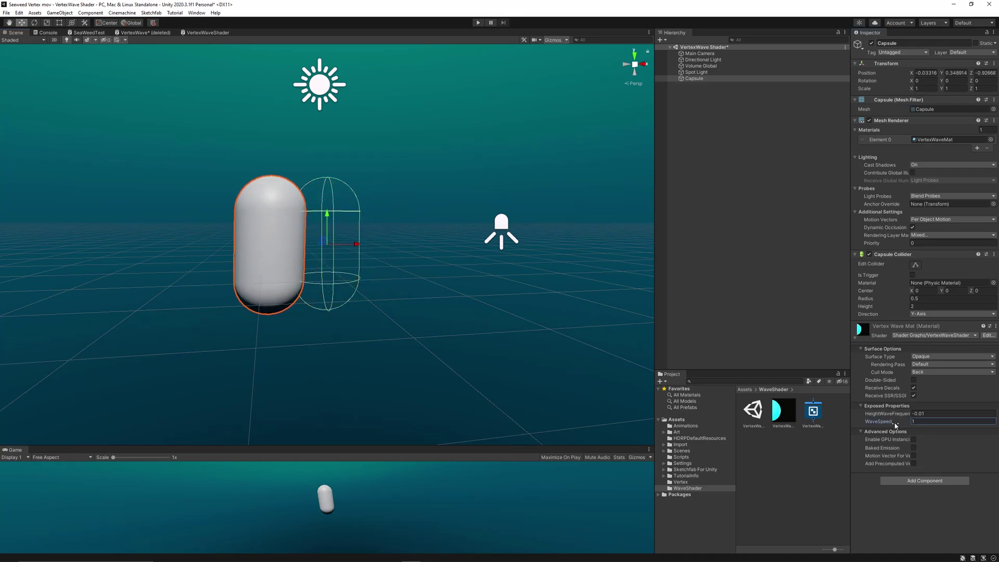
Step: Try a WaveSpeed of 10 on the Capsule's material, and finish with WaveSpeed 1 and HeightWaveFrequency 0.1
drag(896, 425, 899, 427)
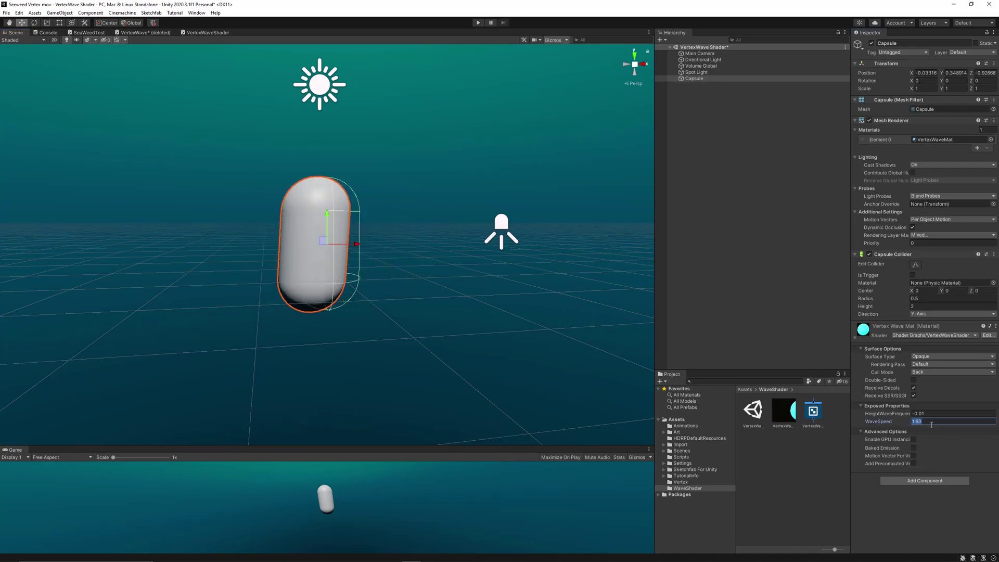
click(918, 420)
text(10)
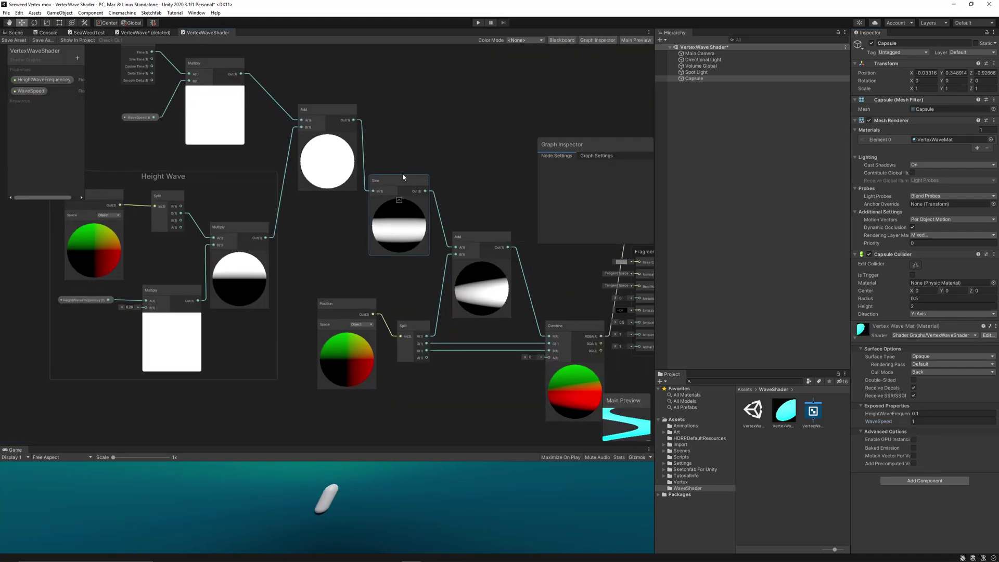
Step: Move the wave nodes up to and including Sine away from the position Add node to make room between them
scroll(402, 177, down, 3)
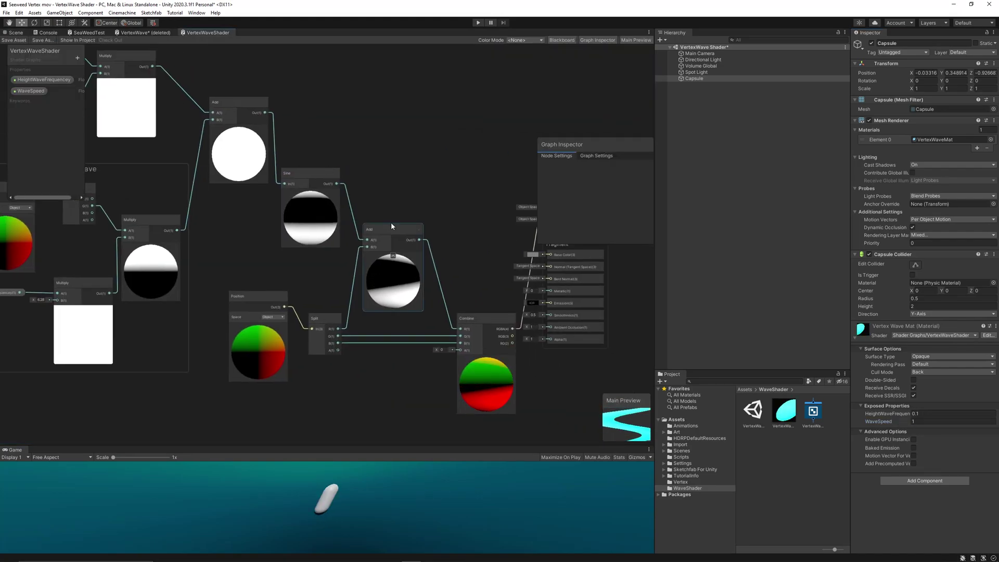
drag(388, 254, 388, 254)
scroll(387, 253, up, 5)
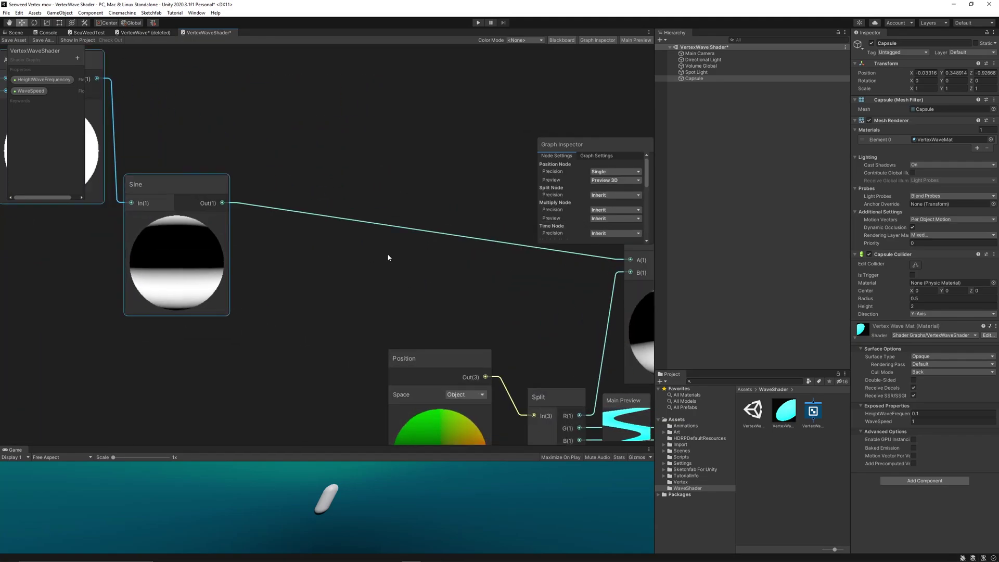
Step: Create a float property named Amplitude and place it in the graph between the Sine and position Add nodes
click(77, 57)
click(99, 65)
text(Amplitude)
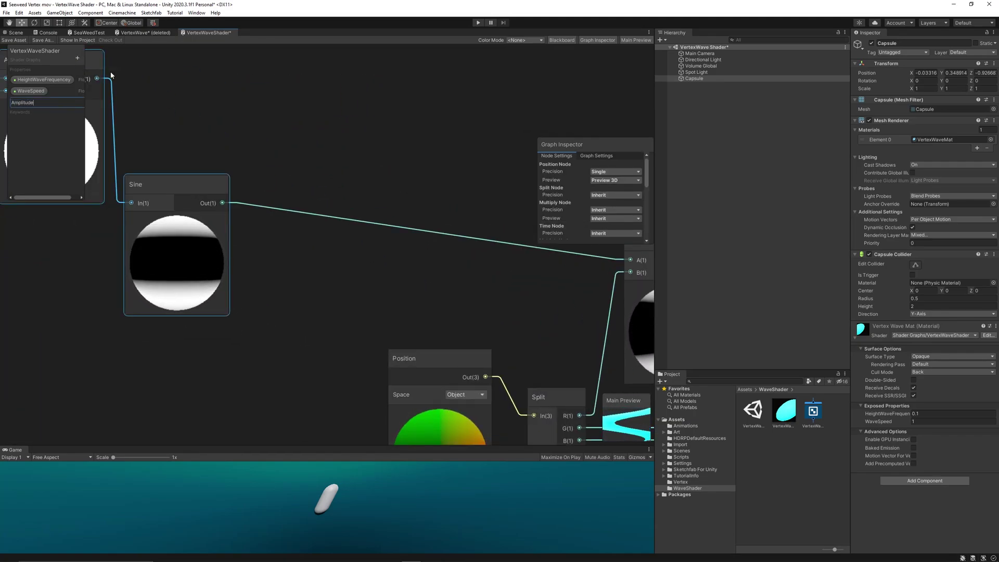
key(Return)
drag(29, 104, 346, 309)
Step: Add a Multiply node with the Sine output as A and Amplitude as B, and connect its output to the position Add node's A
right_click(338, 260)
click(359, 264)
text(mult)
key(Return)
drag(222, 203, 346, 298)
middle_drag(399, 286, 353, 256)
drag(353, 256, 368, 197)
middle_drag(368, 197, 264, 213)
drag(301, 219, 481, 245)
Step: Set the Amplitude property's default value to 1 and rearrange the Amplitude and Multiply nodes clear of the Position node
click(156, 318)
click(604, 193)
text(1)
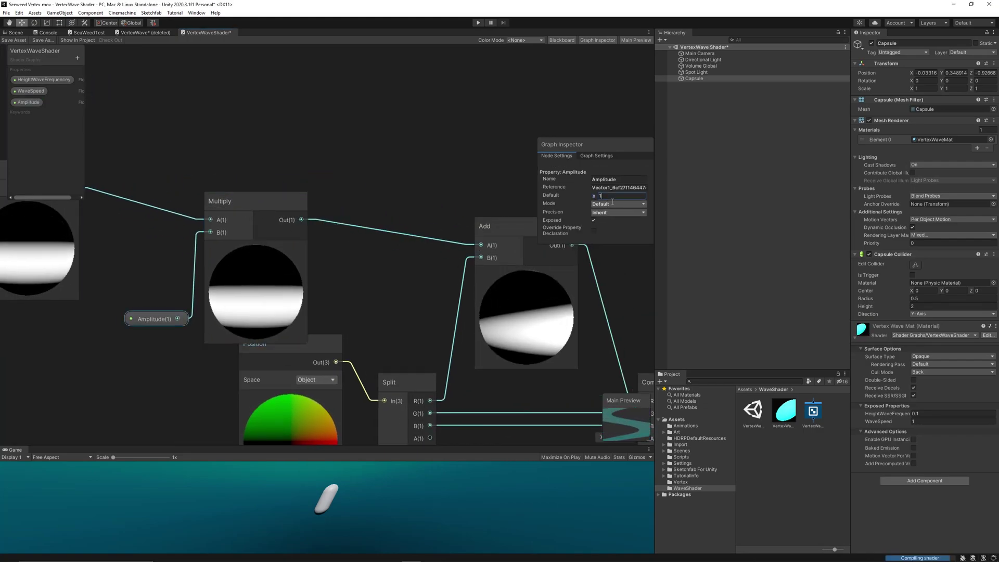
drag(156, 318, 119, 316)
drag(267, 207, 286, 176)
Step: Save the shader graph and set the Amplitude of the Capsule's material to 3.24 in the Scene view
click(13, 40)
click(15, 33)
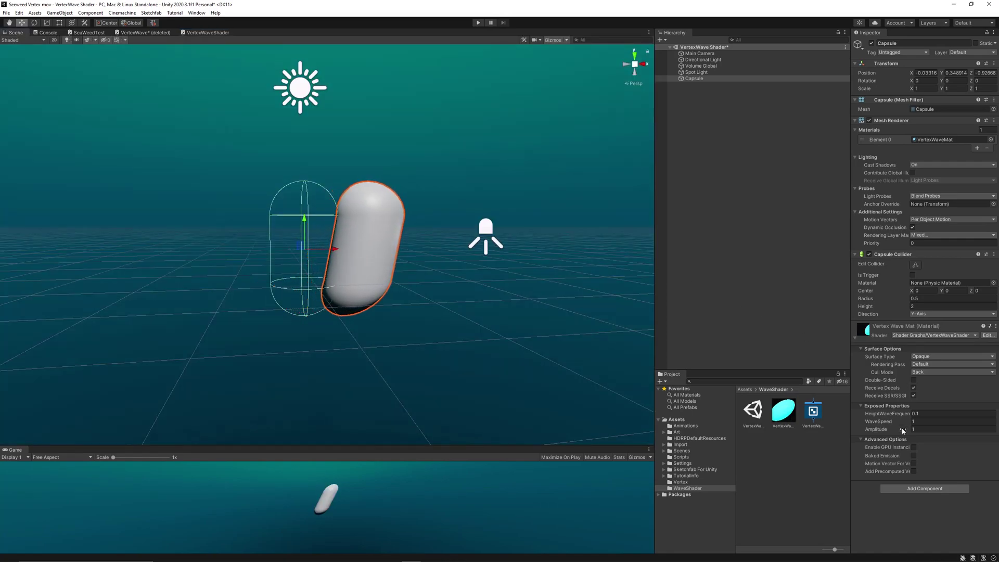
drag(893, 431, 922, 429)
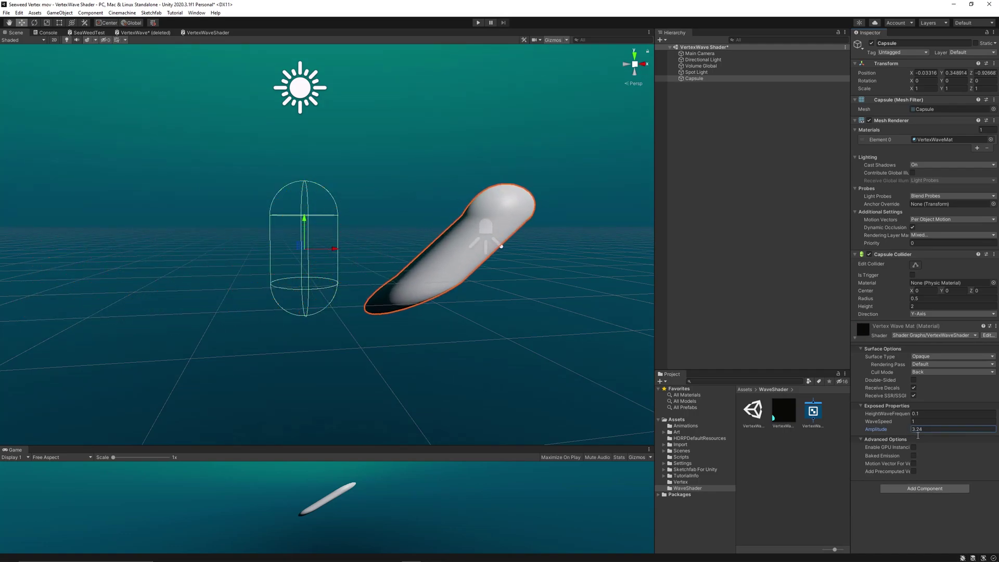
Step: Try an Amplitude of 2 on the Capsule's material and return it to 1
click(926, 432)
text(2)
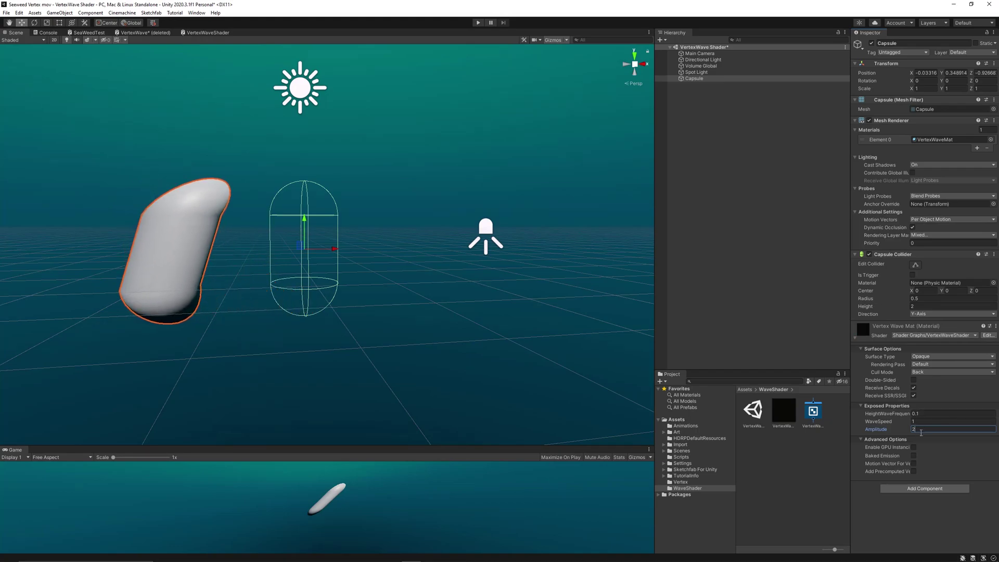
double_click(922, 433)
text(0)
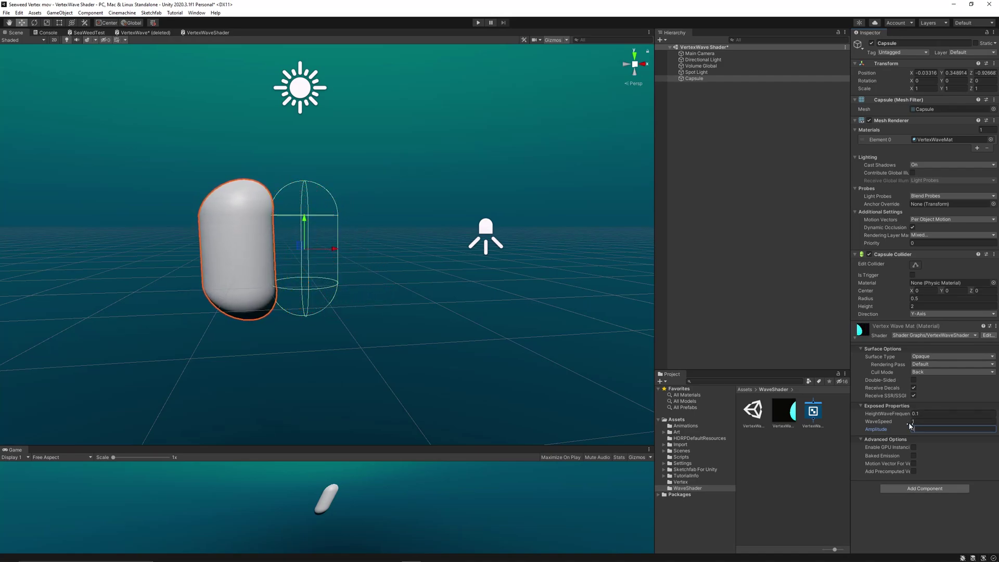
Step: Add a second Object-space Position node above the wave nodes in VertexWaveShader and feed its output into a new Split node
click(208, 32)
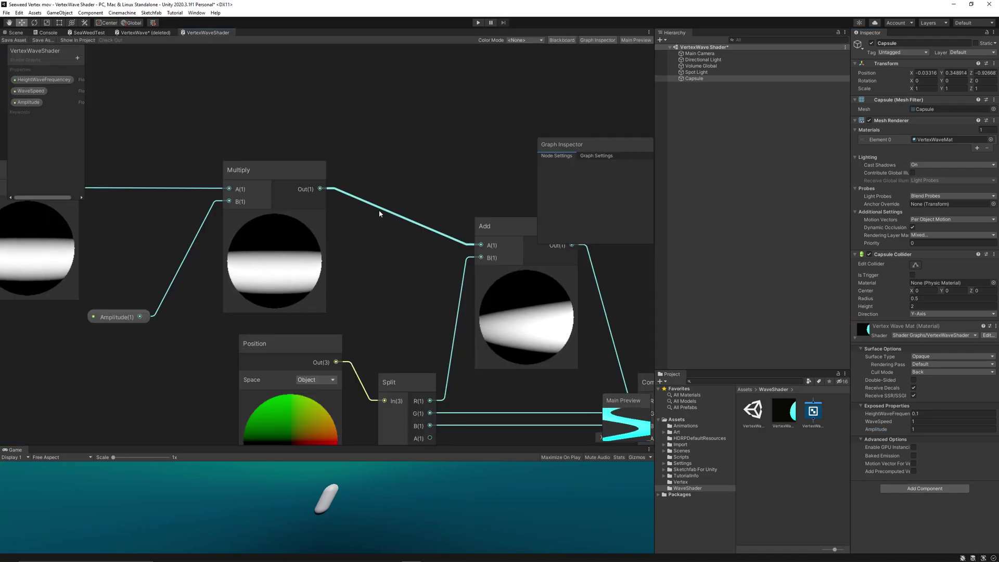
scroll(398, 238, down, 4)
middle_drag(399, 239, 331, 228)
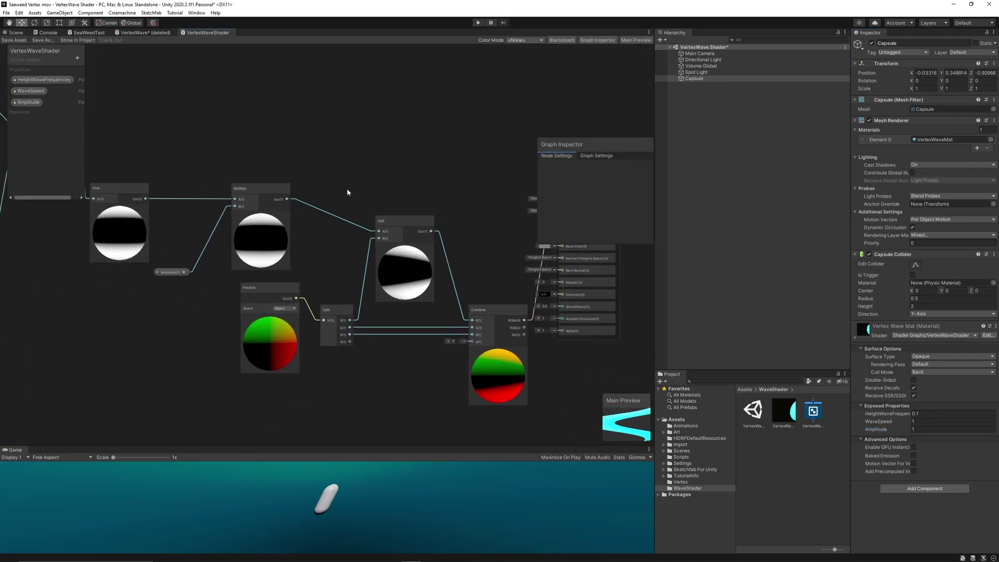
scroll(364, 145, up, 1)
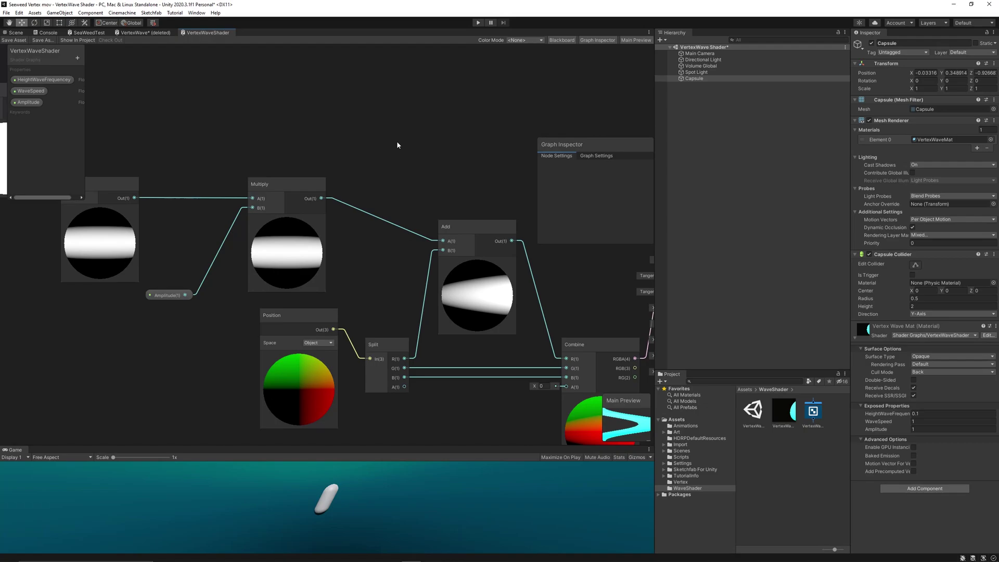
right_click(320, 94)
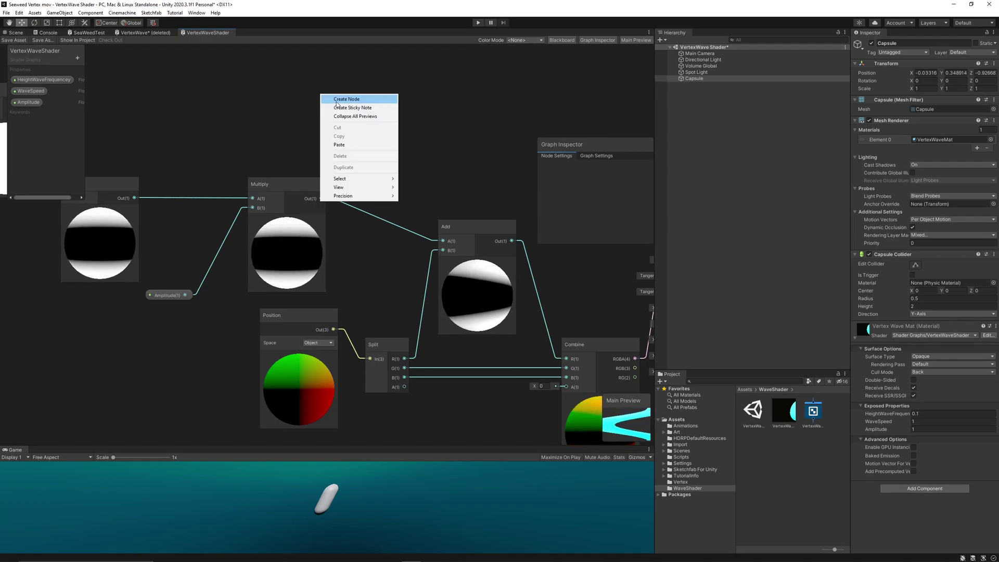
click(334, 98)
key(Escape)
middle_drag(426, 139, 386, 206)
drag(323, 178, 327, 87)
click(338, 94)
click(328, 110)
text(split)
key(Return)
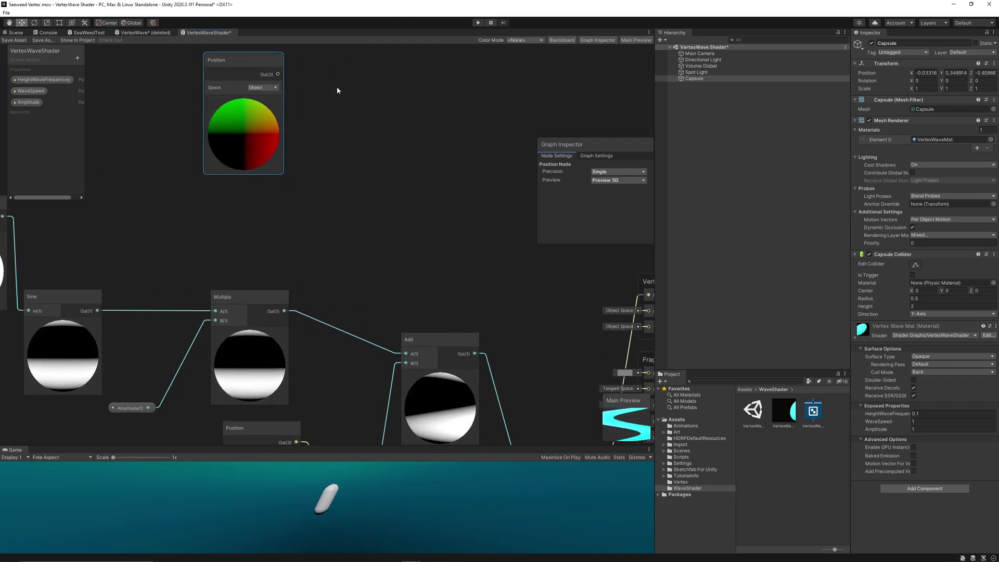
Step: Add a Smoothstep node beside the new Split node and connect the Split's G output to its In
right_click(423, 119)
click(446, 124)
text(smoothstep)
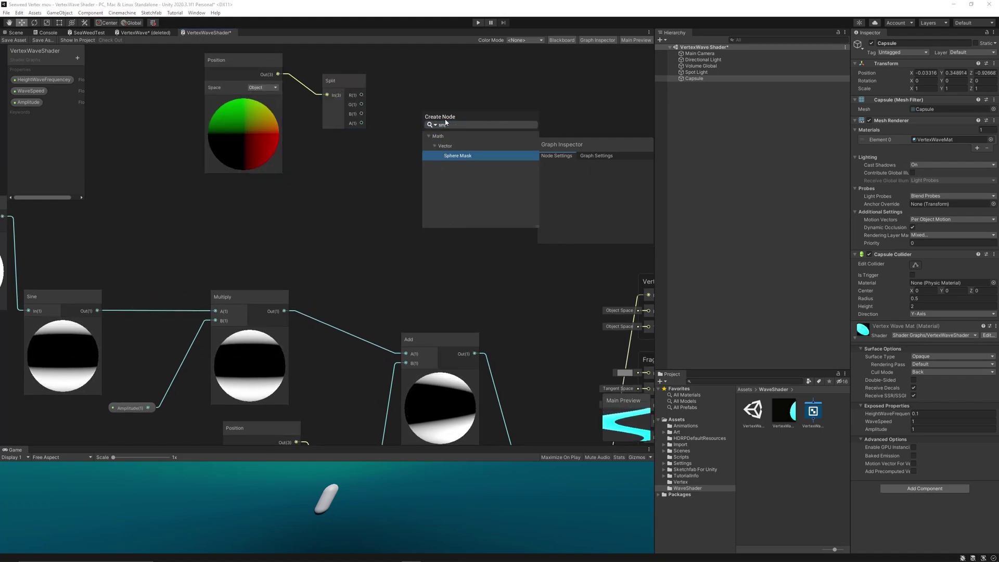
key(Return)
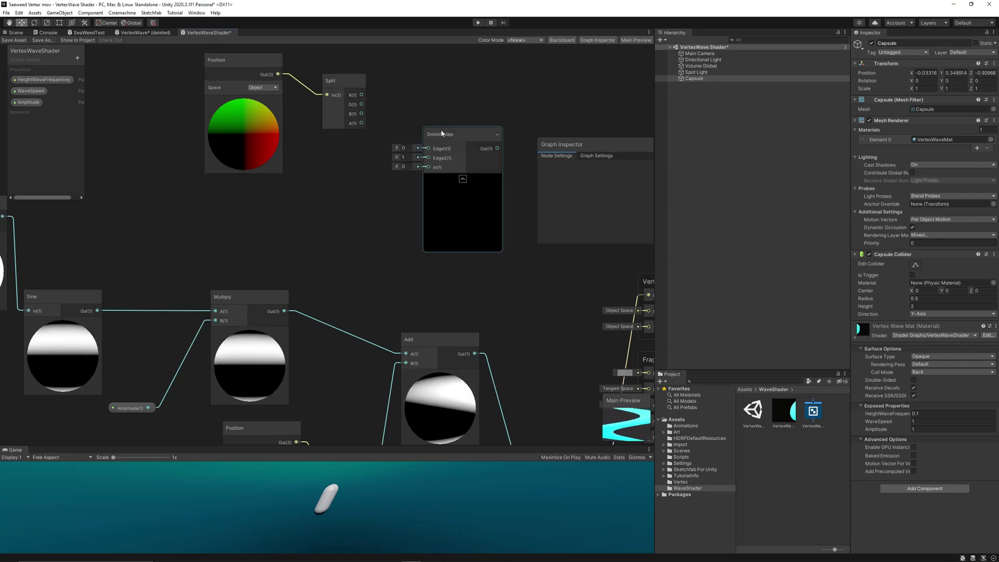
drag(441, 129, 450, 101)
middle_drag(379, 133, 368, 203)
scroll(367, 204, up, 2)
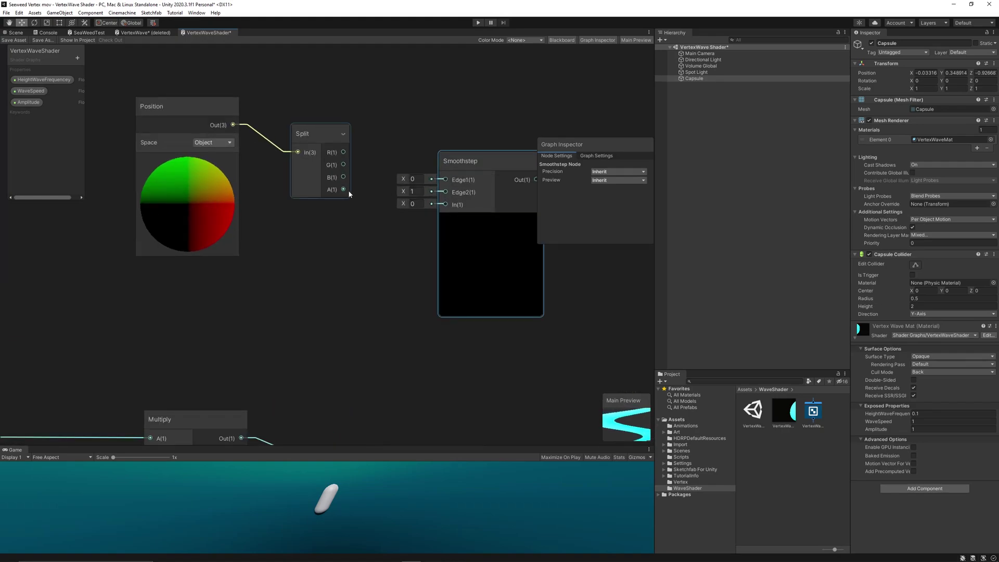
drag(343, 165, 445, 205)
drag(464, 163, 467, 147)
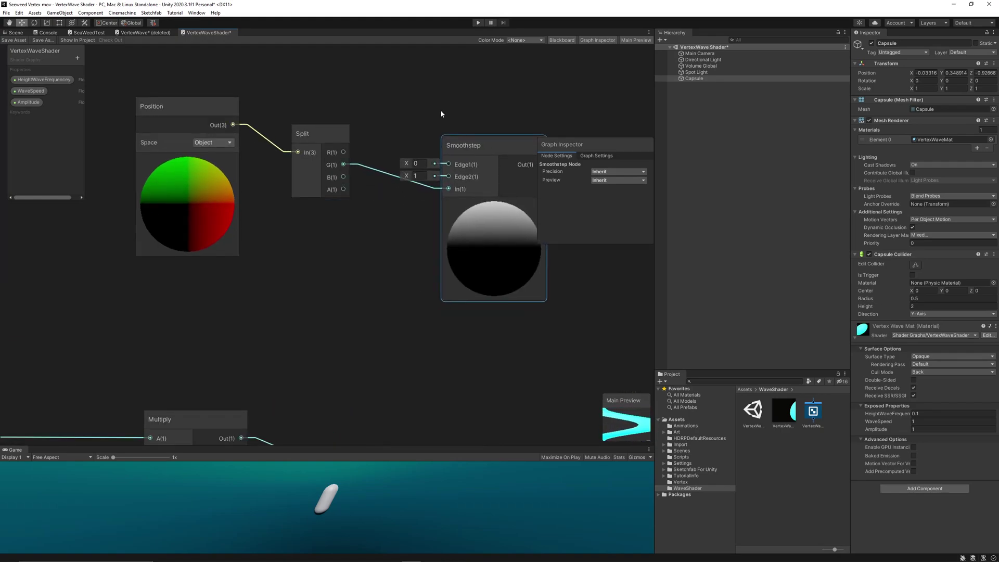
Step: Create a float property named MinMask and connect it to the Smoothstep node's Edge1
middle_drag(440, 114, 444, 140)
click(78, 58)
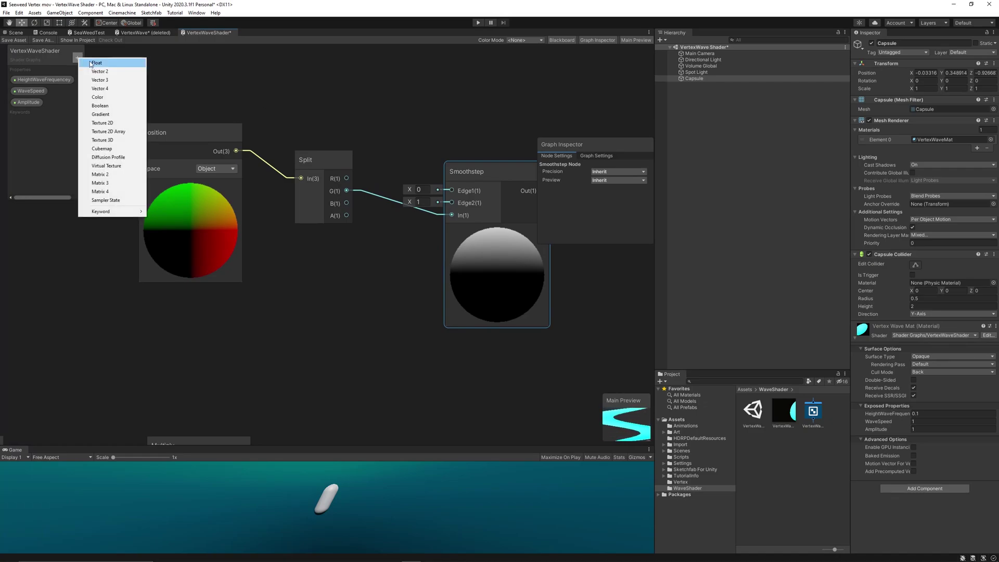
click(93, 63)
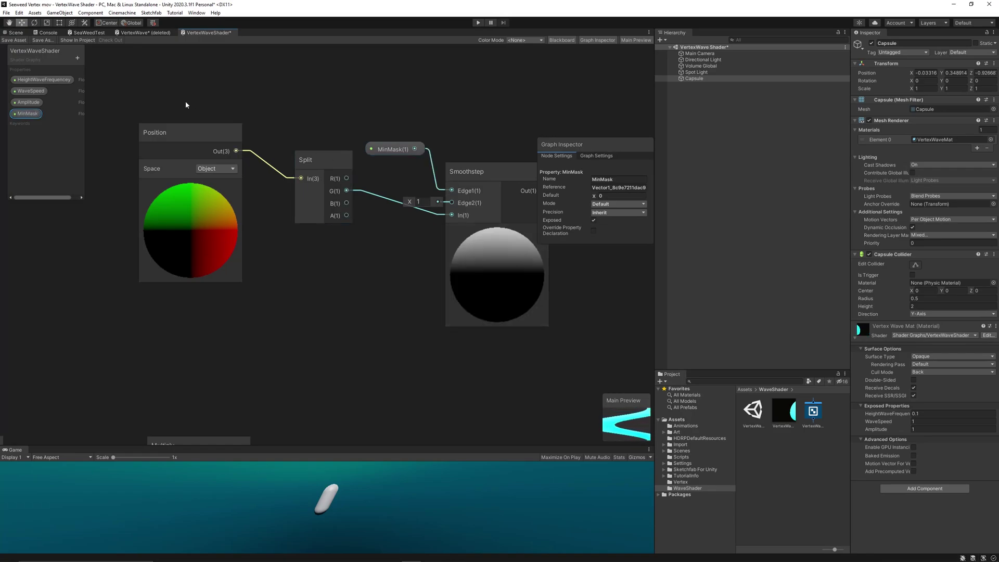
Step: Create a float property named MaxMask with a default value of 1 and connect it to the Smoothstep node's Edge2
click(78, 58)
click(99, 62)
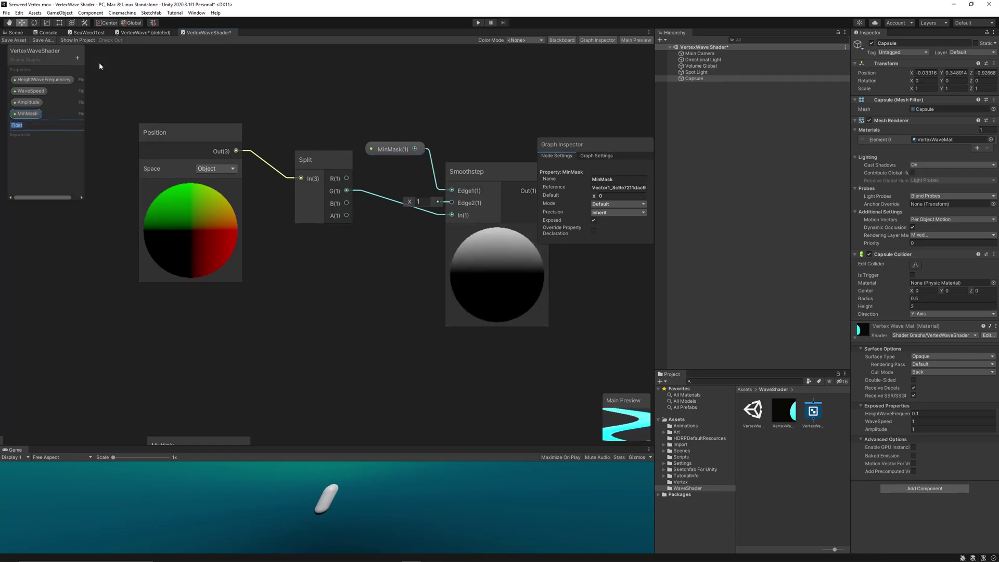
text(MaxMas)
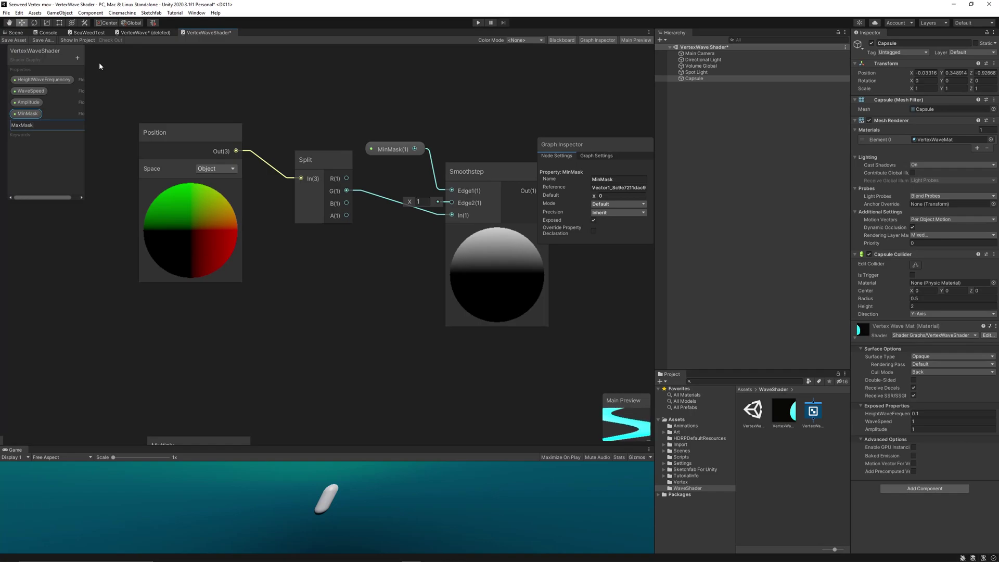
text(k)
key(Return)
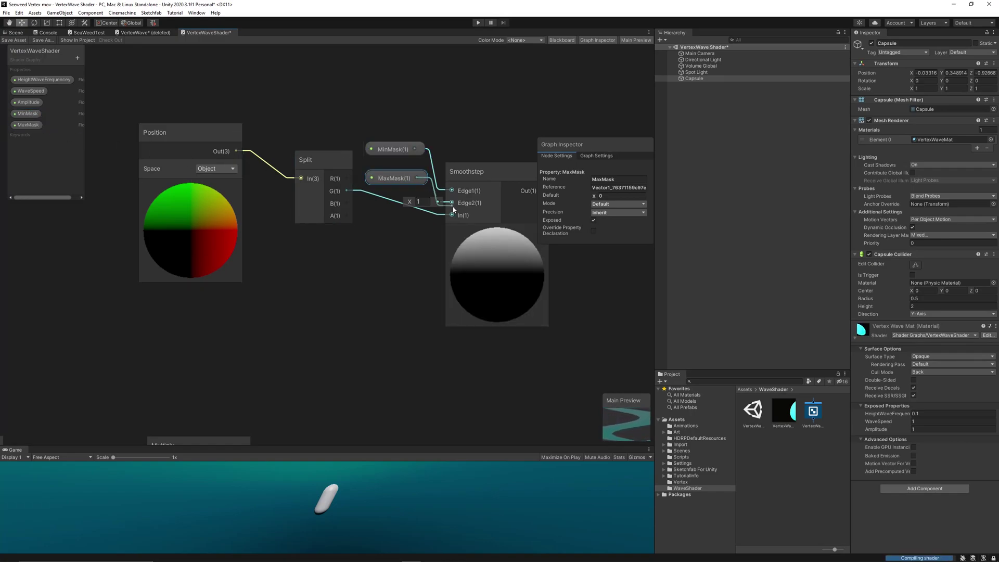
drag(454, 210, 451, 203)
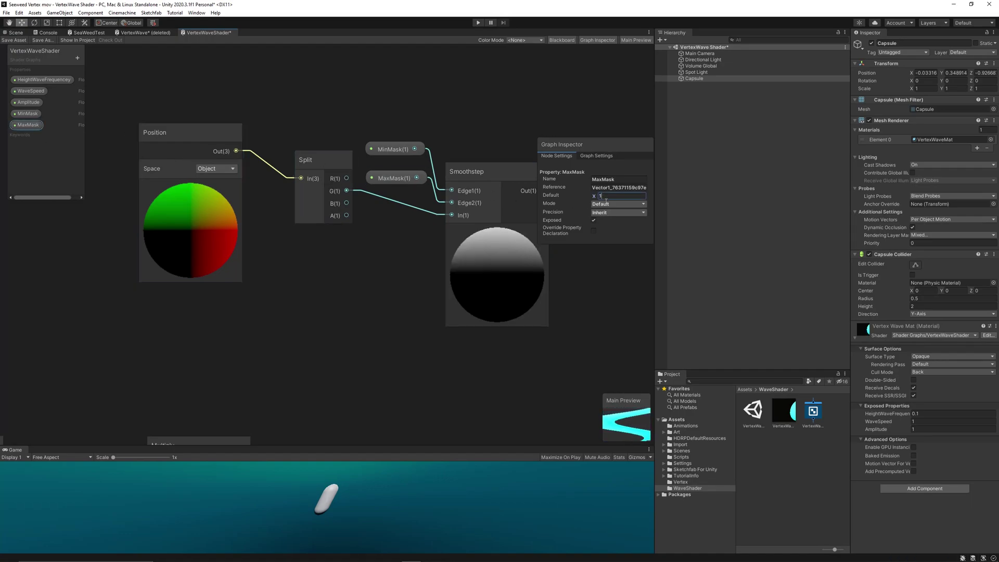
Step: Try negative default values such as -0.43 for MinMask and return it to 0
drag(592, 199, 584, 201)
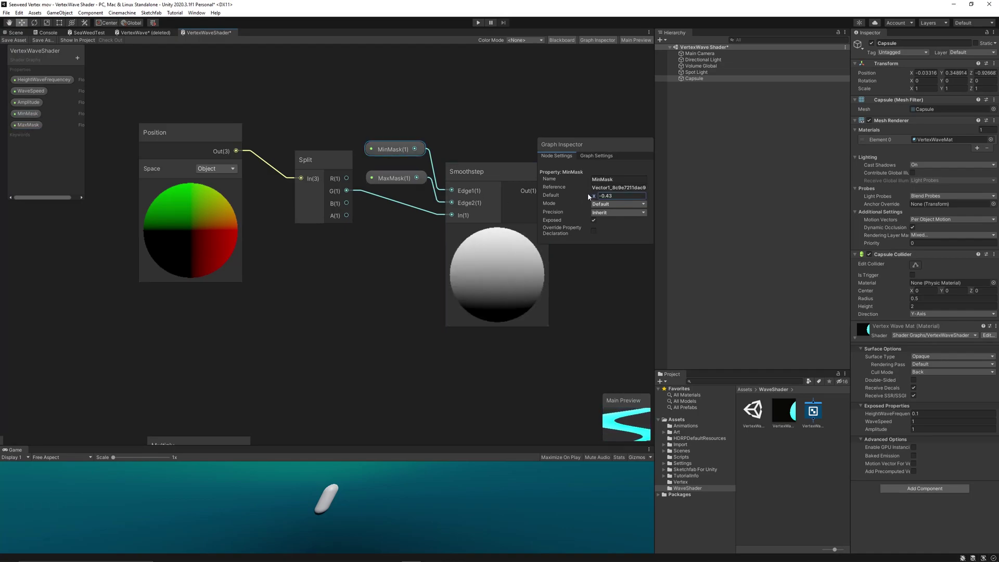
drag(589, 196, 593, 196)
click(466, 136)
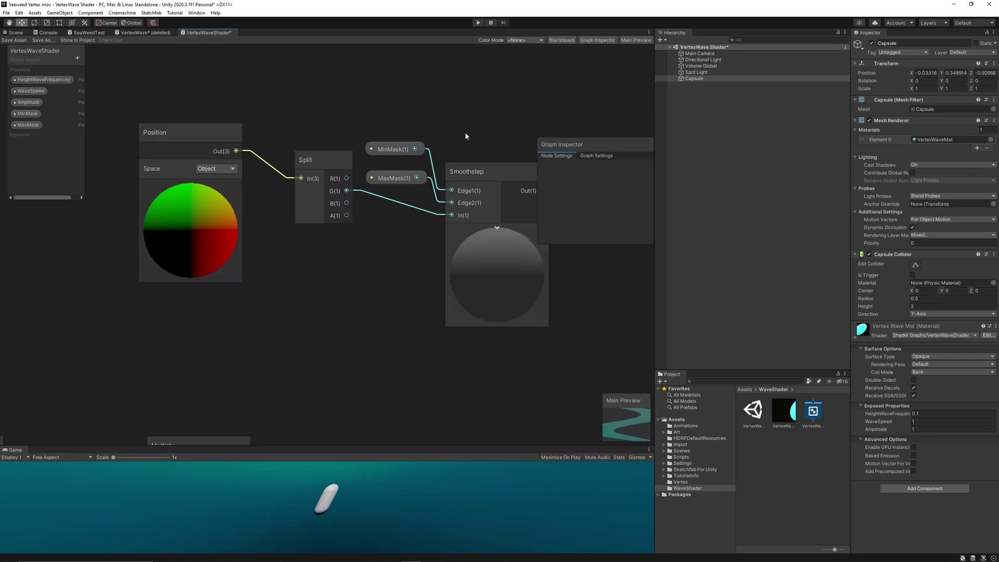
Step: Move the Position, Split, MinMask, MaxMask and Smoothstep nodes closer to the wave chain, above the Combine node
middle_drag(489, 151, 479, 152)
drag(475, 167, 486, 167)
middle_drag(485, 151, 396, 128)
scroll(395, 130, down, 3)
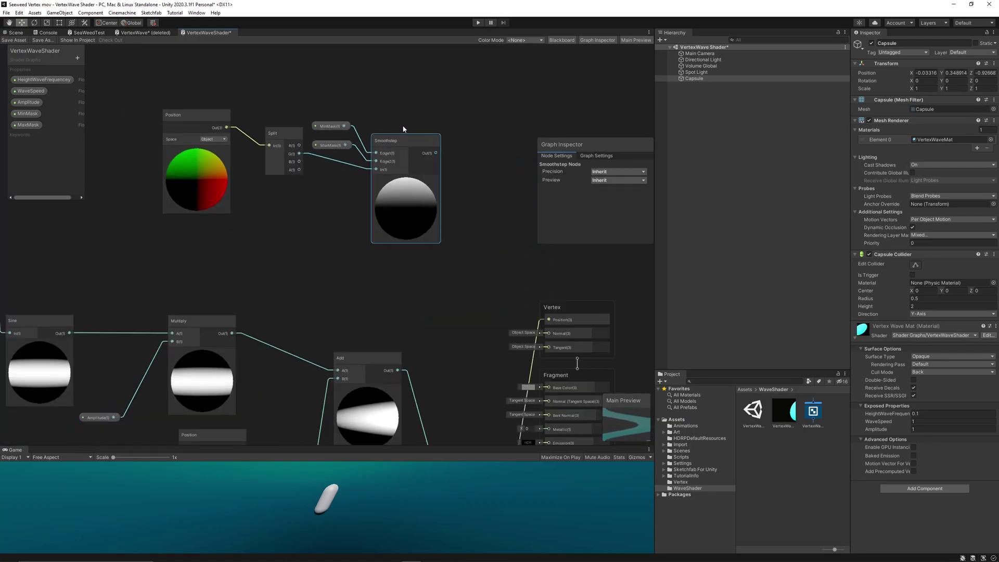
drag(161, 103, 356, 257)
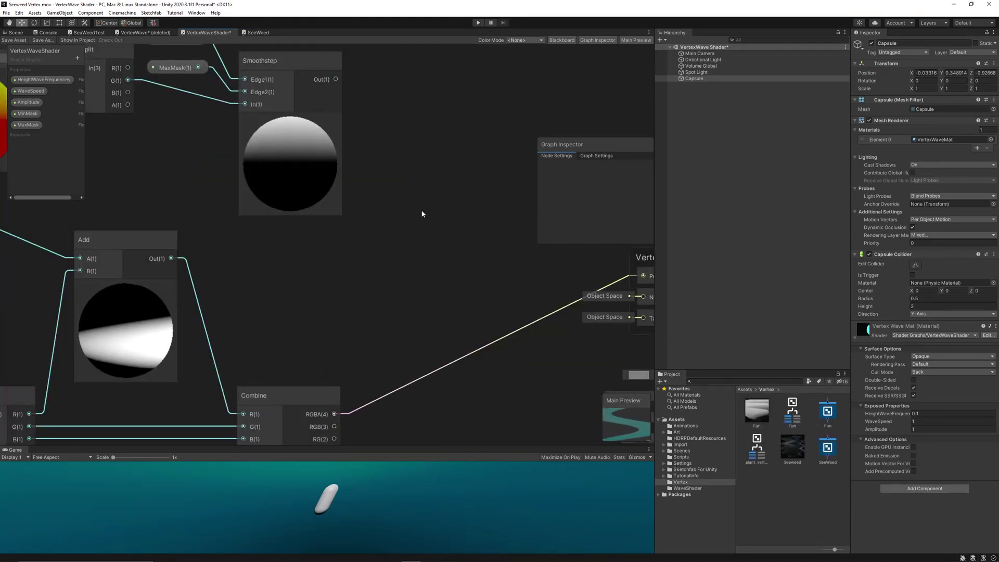
Step: Add a Lerp node between the Combine node and the Vertex block, and connect the Combine's RGBA output to its T
key(space)
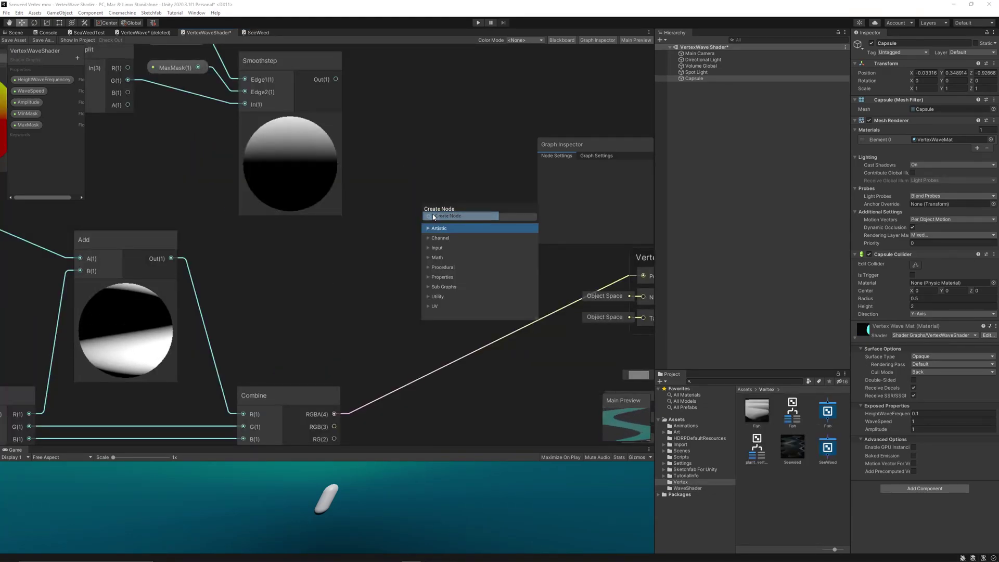
text(ler)
key(Return)
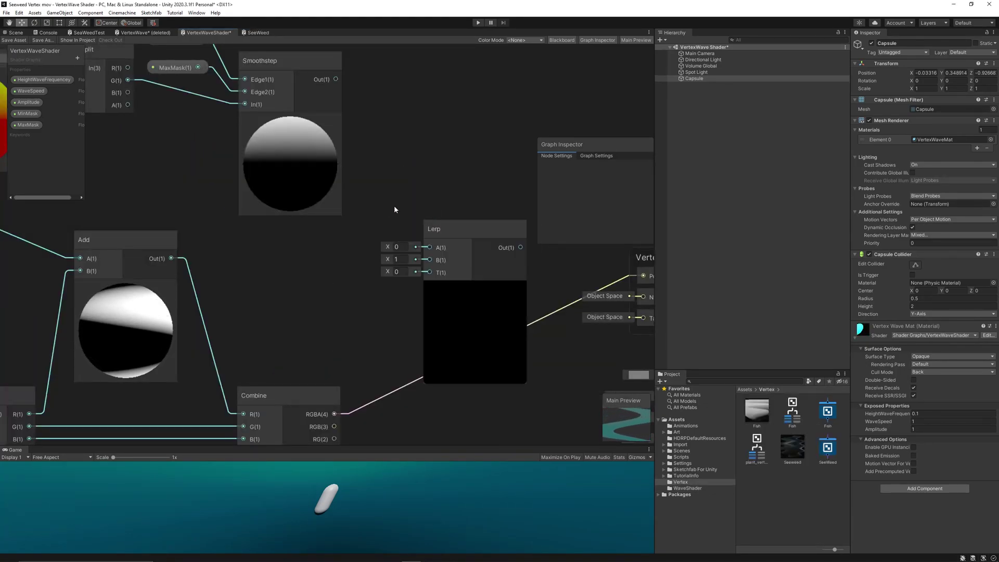
middle_drag(395, 205, 394, 161)
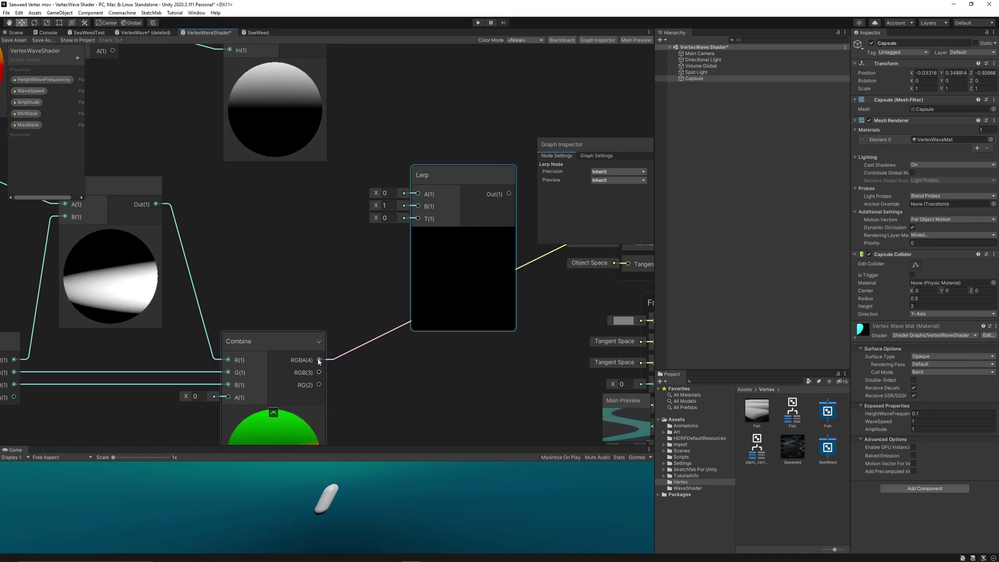
middle_drag(319, 360, 337, 276)
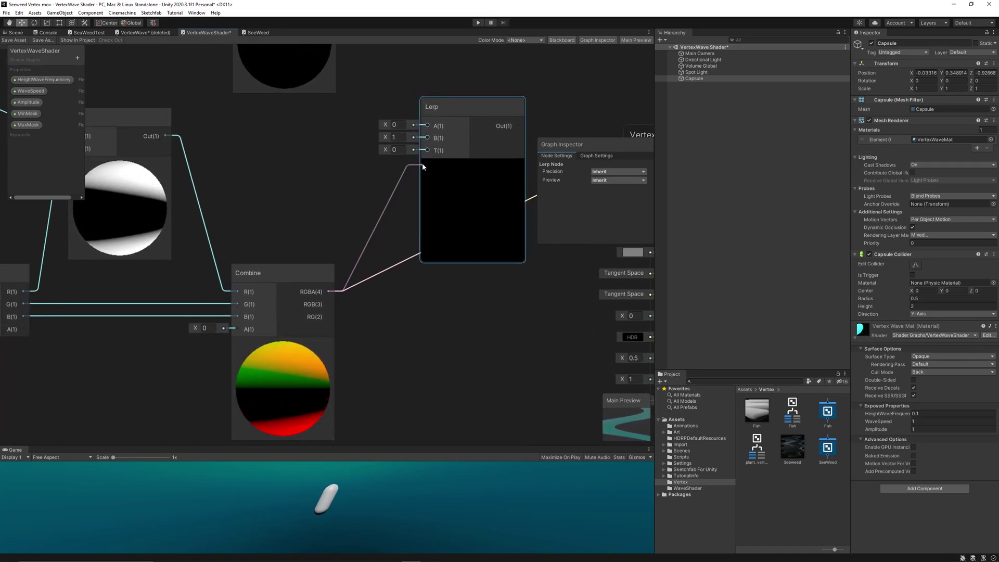
drag(423, 164, 428, 150)
Step: Add a World-space Position node above the Combine node and connect its output to the Lerp's B
key(space)
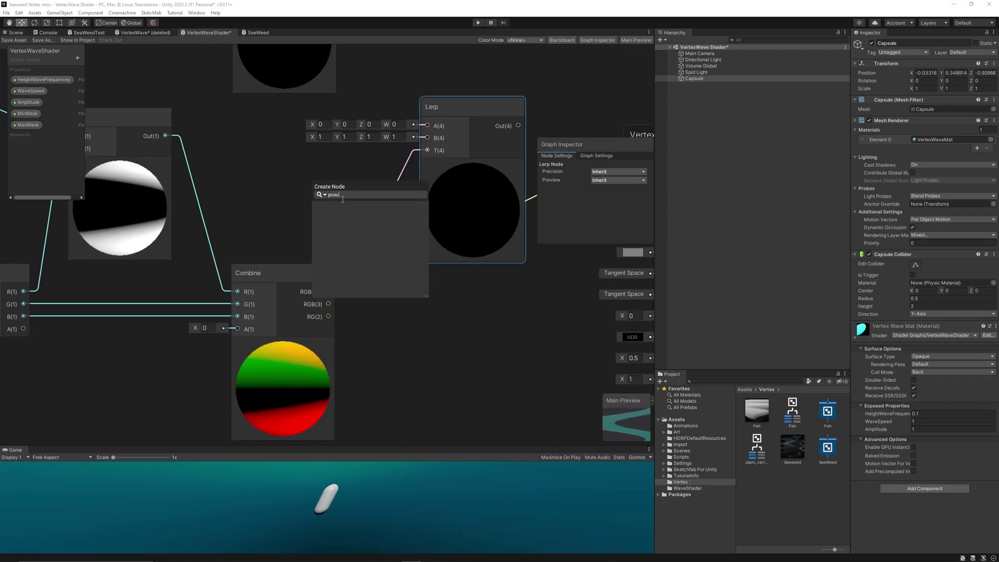
text(pos)
key(Return)
drag(342, 206, 287, 125)
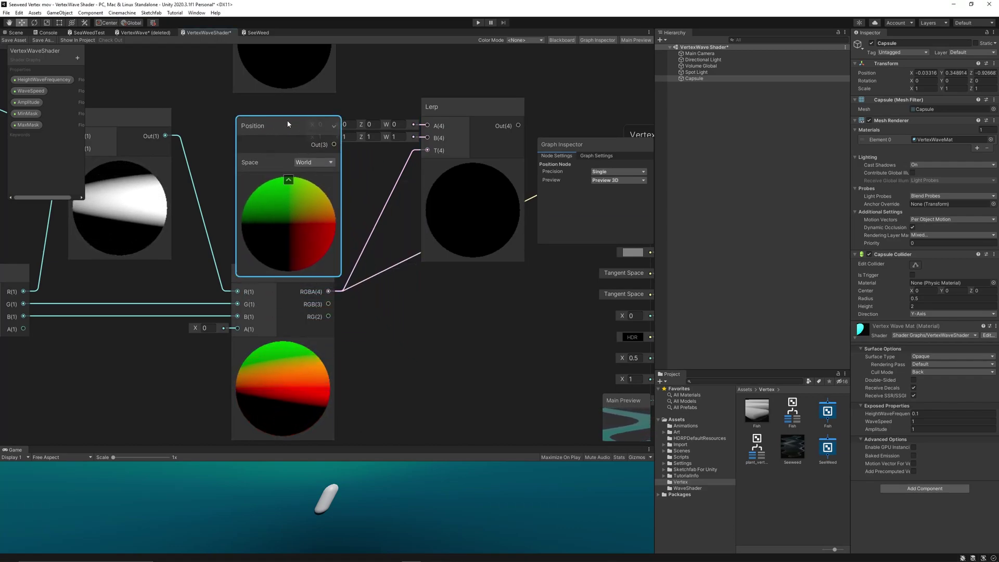
drag(407, 139, 427, 138)
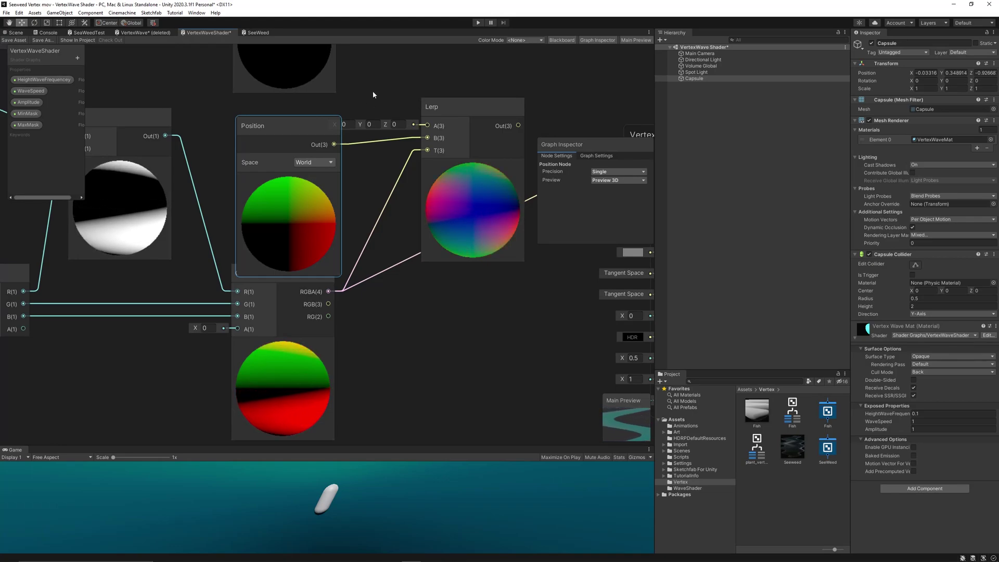
Step: Rewire the Lerp so the World-space Position feeds A, the Combine's RGBA feeds B and the Smoothstep output feeds T
middle_drag(372, 92, 387, 138)
drag(447, 170, 444, 170)
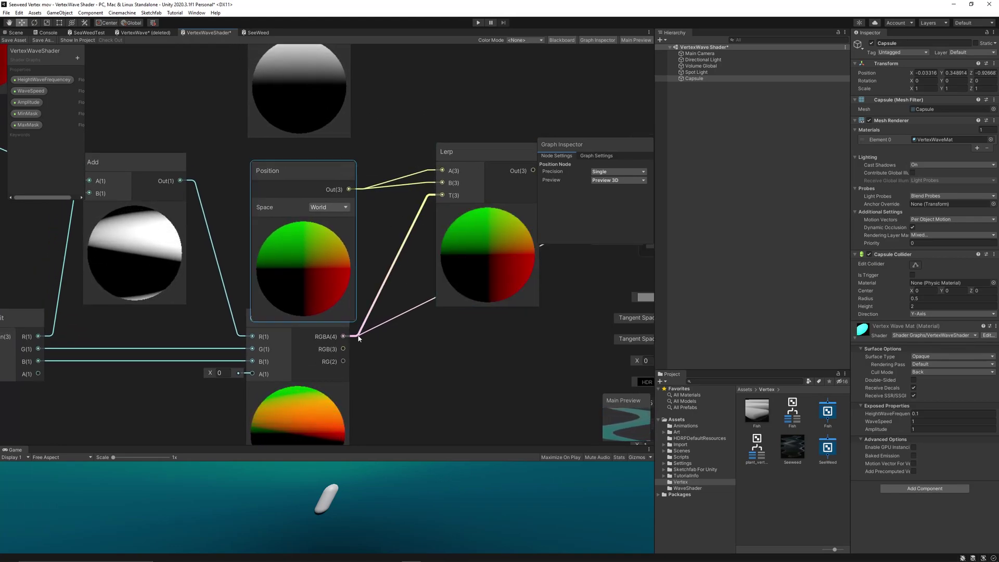
drag(327, 173, 321, 157)
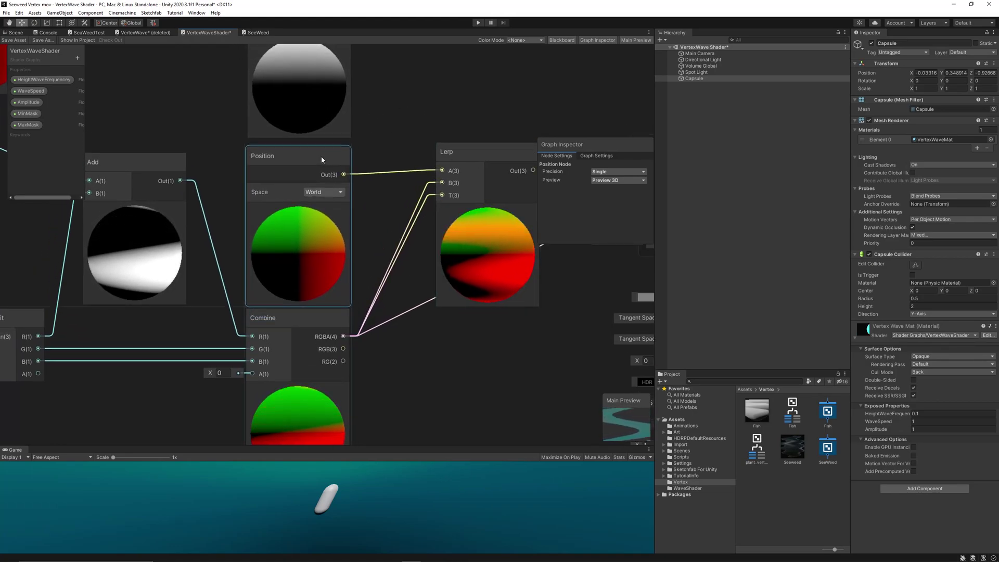
middle_drag(374, 128, 370, 190)
drag(340, 63, 441, 253)
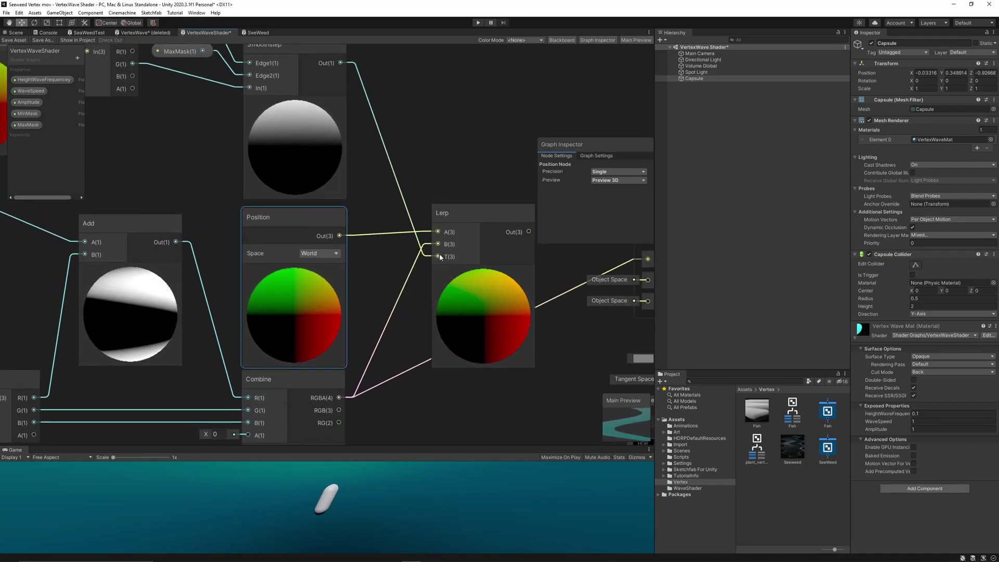
Step: Inspect the Lerp preview and the MinMask property, and set MaxMask's default value to 1
scroll(489, 310, up, 3)
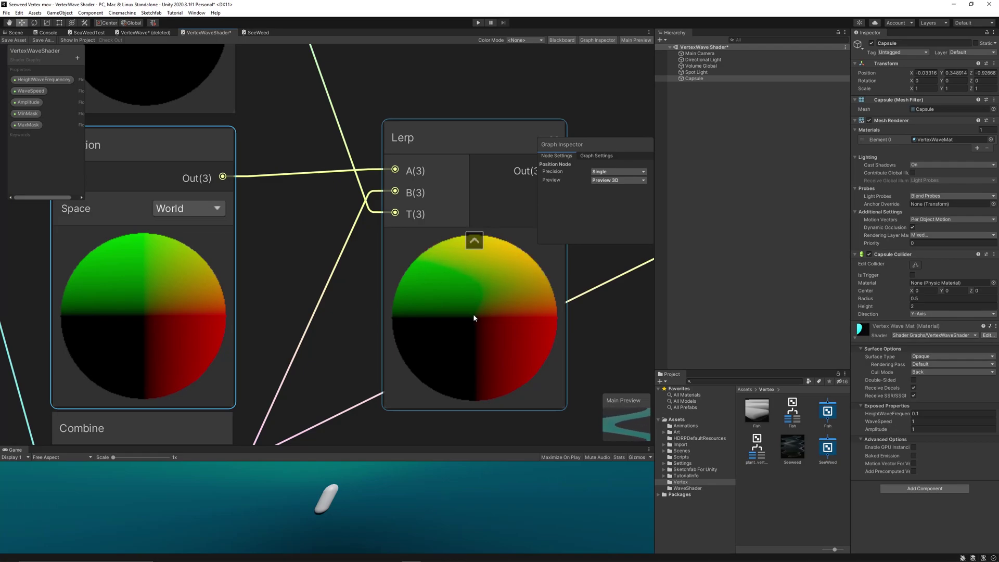
scroll(469, 311, down, 4)
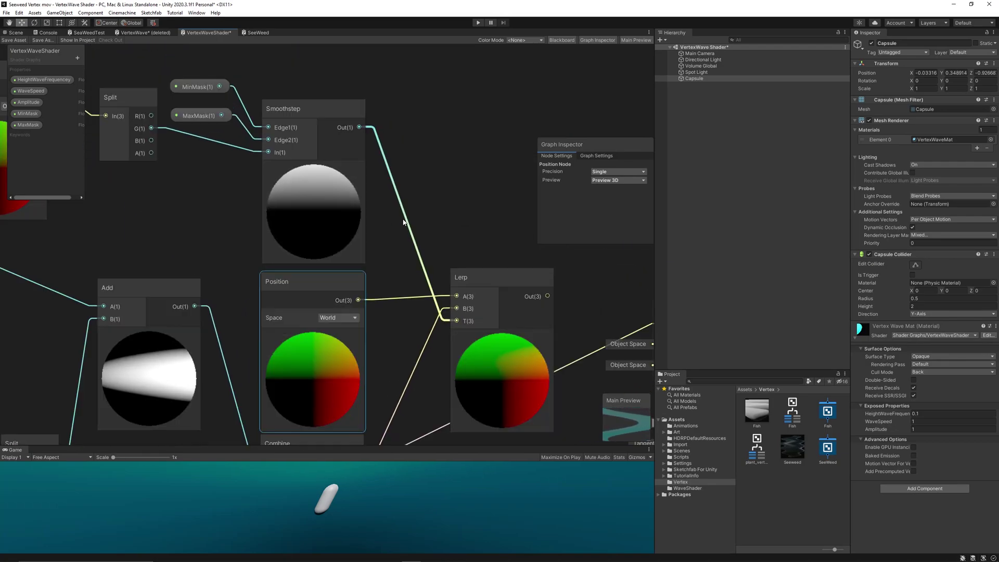
click(188, 88)
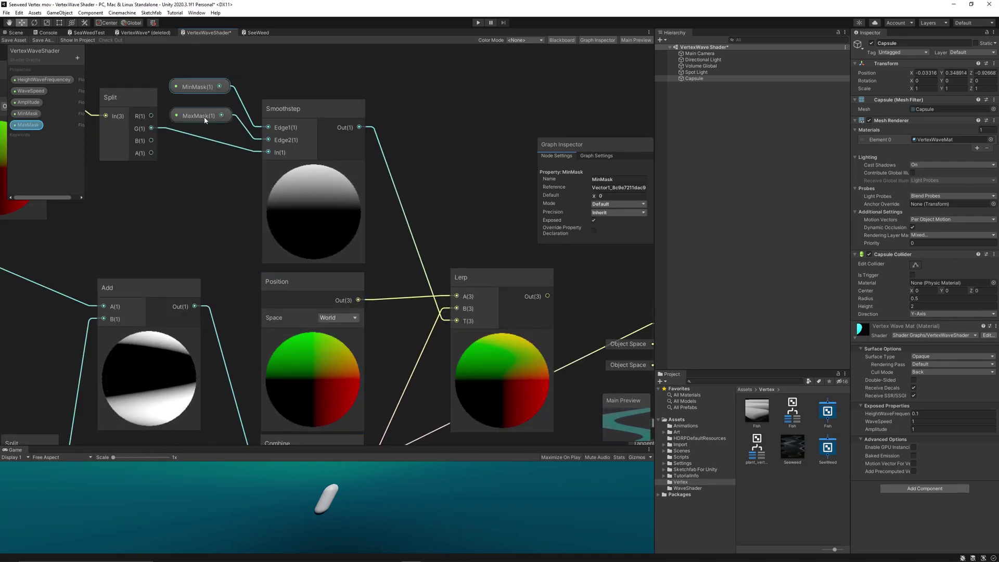
text(1)
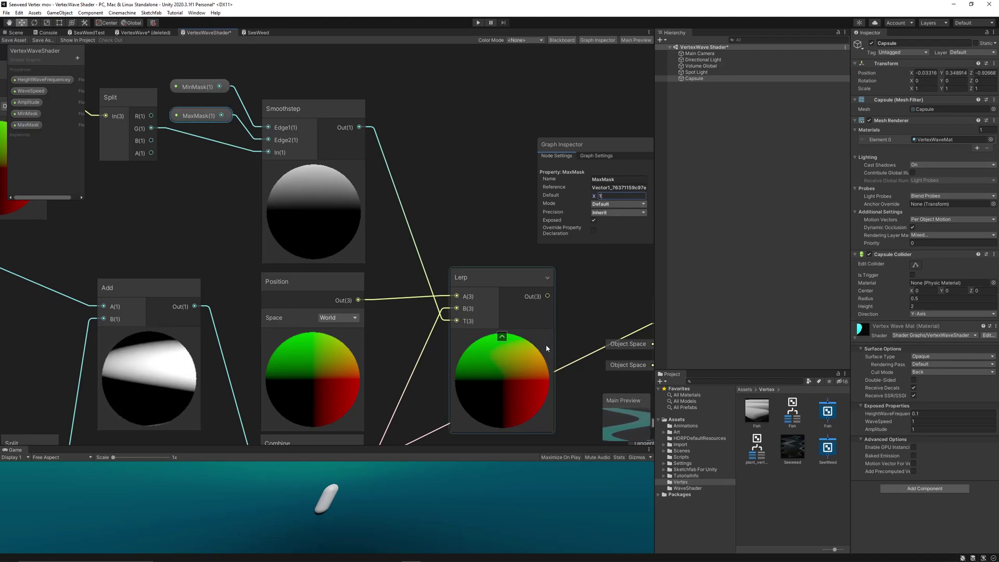
Step: Save the vertex wave shader graph and switch to the Scene view
scroll(439, 202, down, 2)
middle_drag(440, 201, 400, 215)
scroll(438, 208, up, 2)
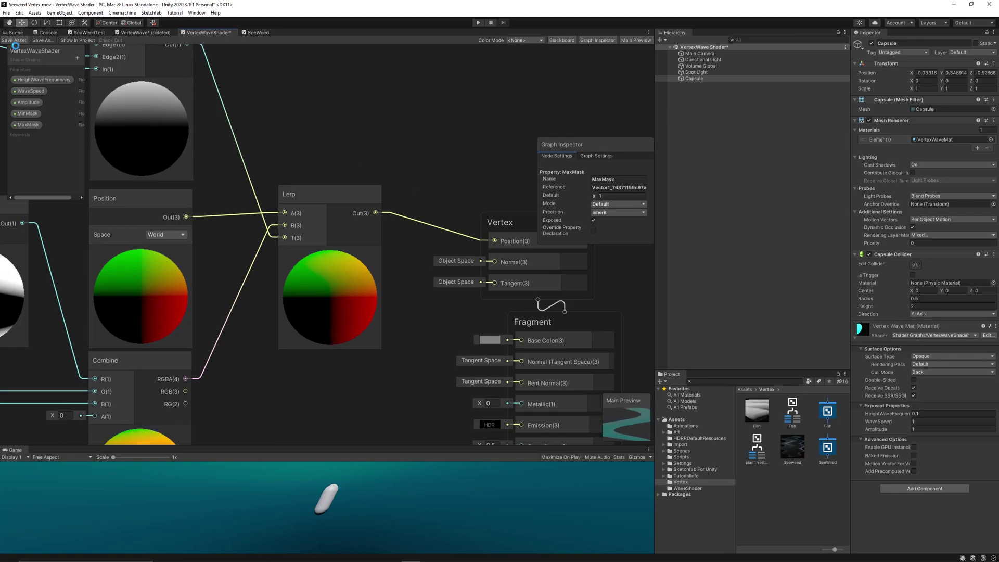
click(16, 33)
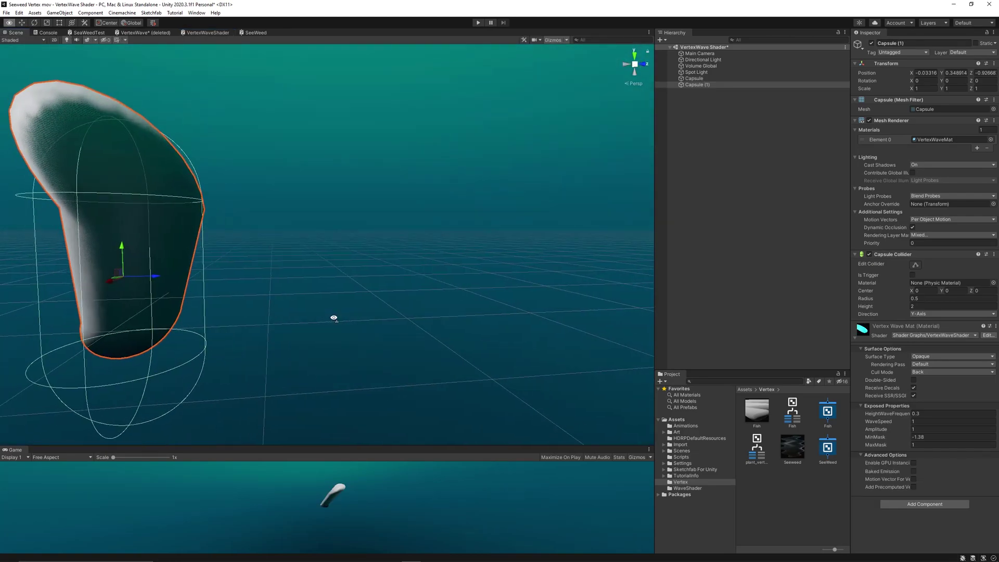
Step: Offset the duplicated capsule along the Z axis, then duplicate it again and place the third capsule farther along in the same row
drag(323, 284, 497, 258)
alt+drag(291, 281, 396, 272)
key(ctrl+d)
drag(232, 250, 389, 251)
alt+drag(319, 292, 440, 301)
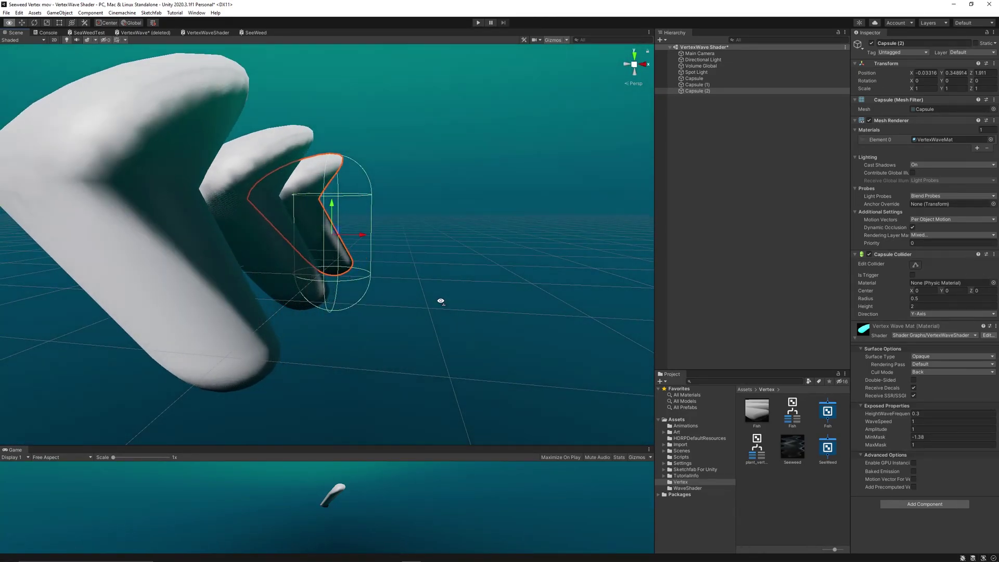
mouse_move(433, 295)
alt+mouse_down()
mouse_move(439, 305)
mouse_move(442, 292)
mouse_move(419, 308)
mouse_move(439, 308)
mouse_move(425, 308)
alt+mouse_up()
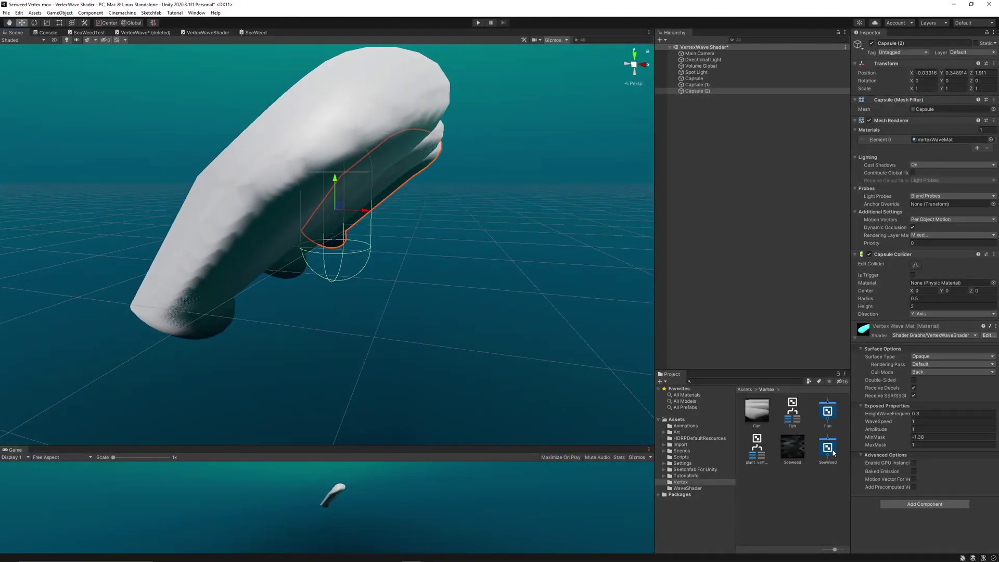
Step: Open the vertex wave shader graph from the WaveShader folder and go to the empty area below the Height Wave group
click(681, 456)
click(688, 488)
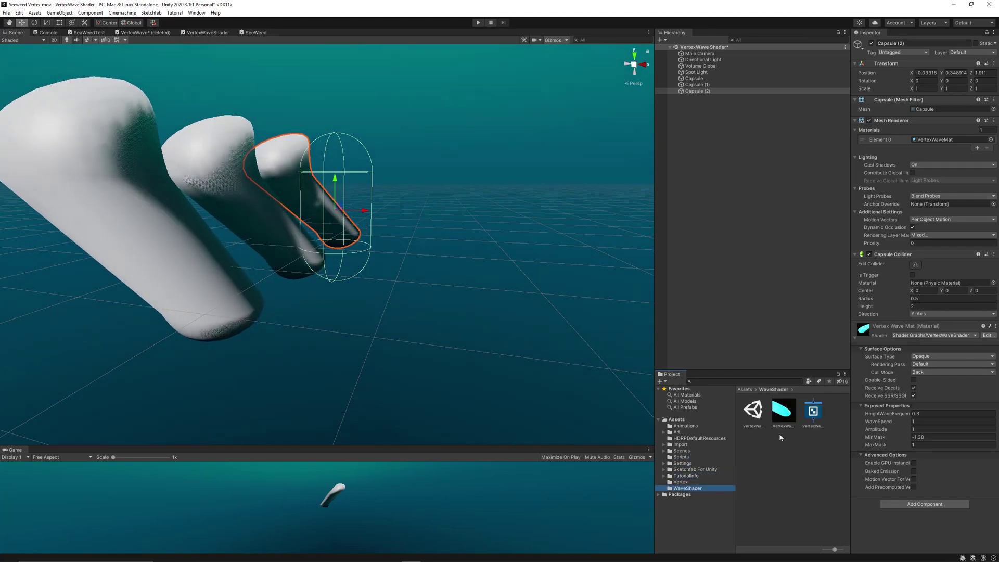
double_click(815, 416)
scroll(361, 306, down, 3)
middle_drag(348, 284, 592, 256)
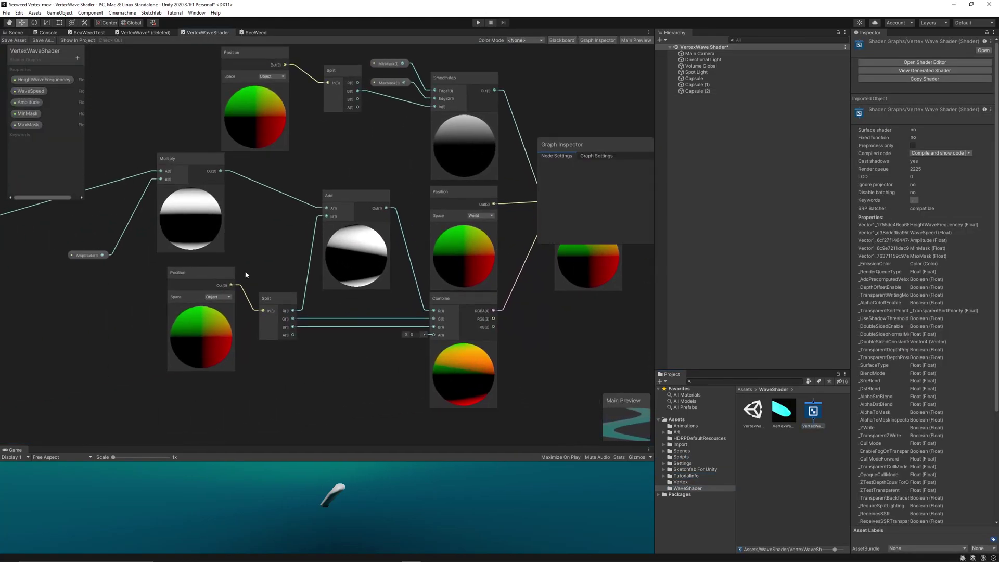
middle_drag(245, 272, 618, 243)
middle_drag(76, 348, 418, 227)
scroll(364, 307, up, 1)
scroll(345, 339, down, 2)
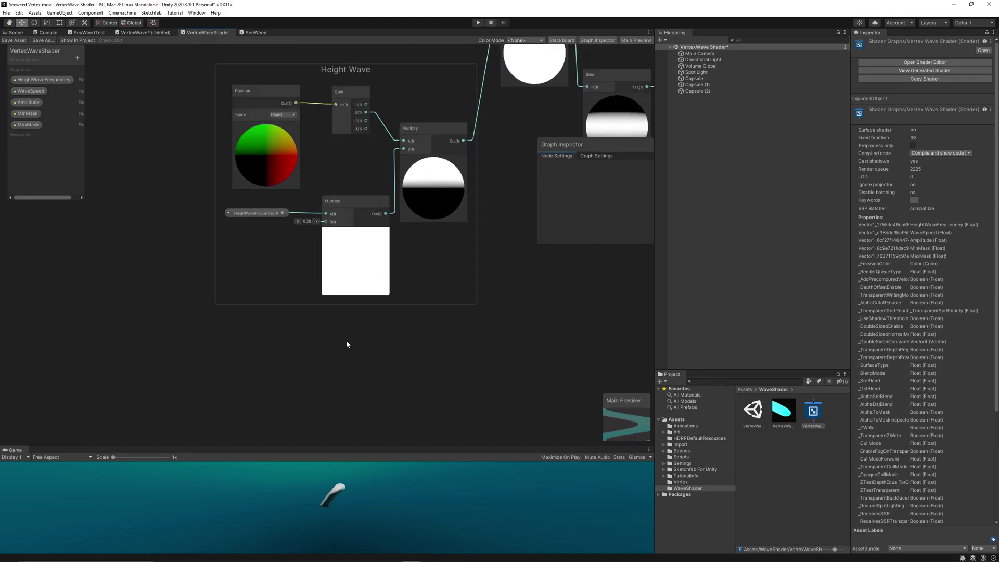
right_click(339, 340)
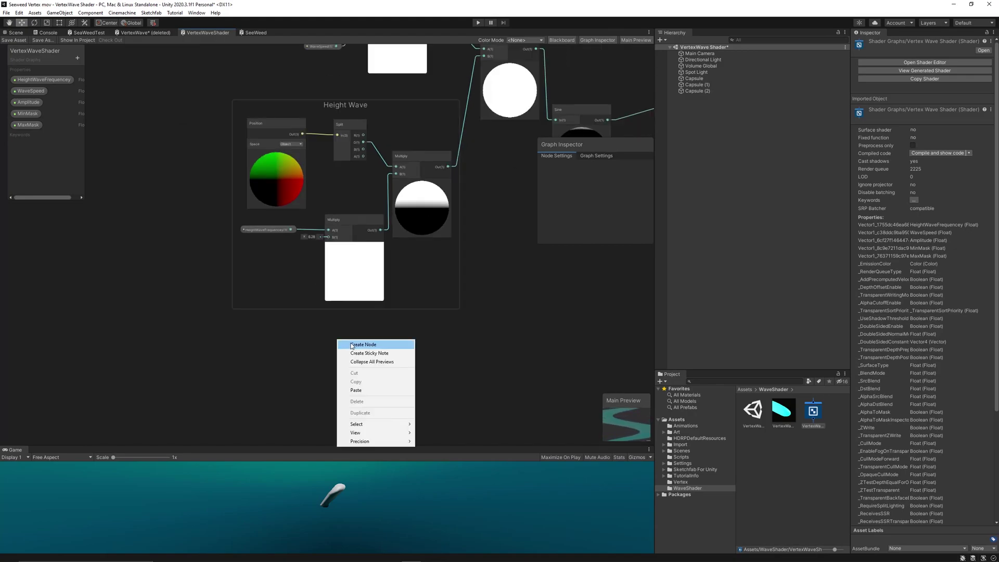
click(352, 345)
click(366, 348)
Step: Add a Position node in the empty area below the Height Wave group
scroll(344, 364, up, 3)
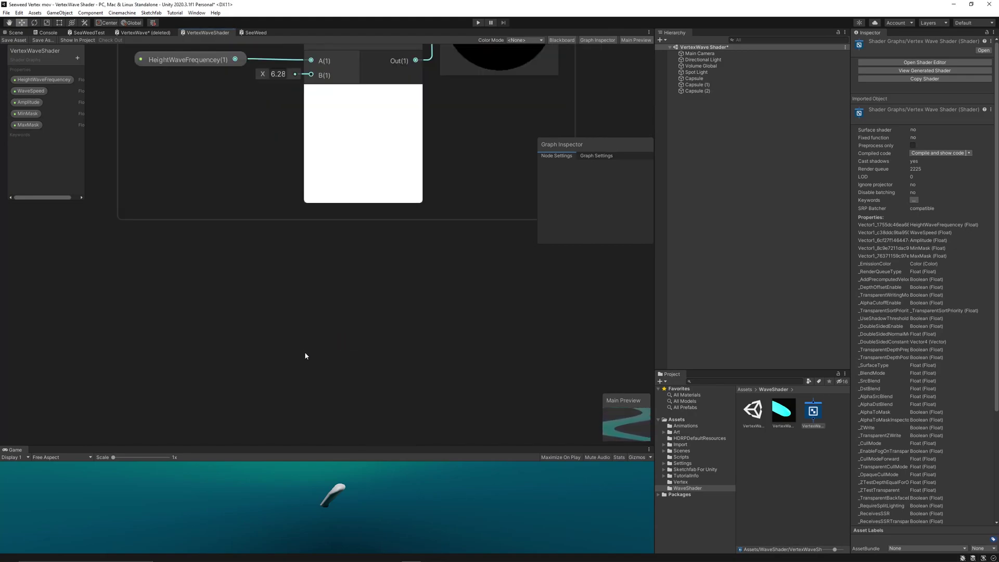
right_click(304, 351)
click(319, 355)
text(po)
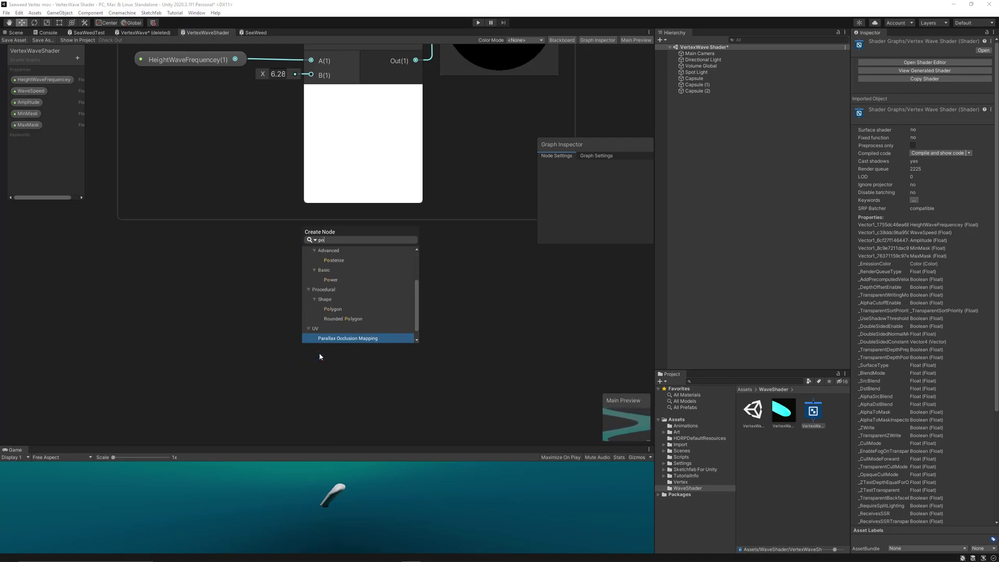
text(sition)
key(Return)
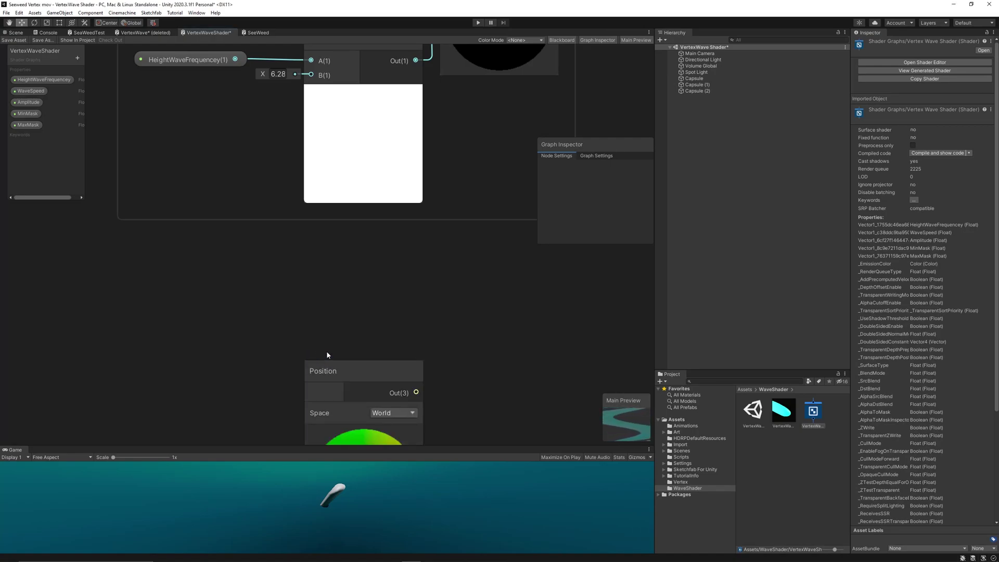
middle_drag(327, 355, 367, 260)
drag(366, 261, 234, 217)
Step: Add a Split node beside the new Position node and connect the Position output to its input
right_click(357, 246)
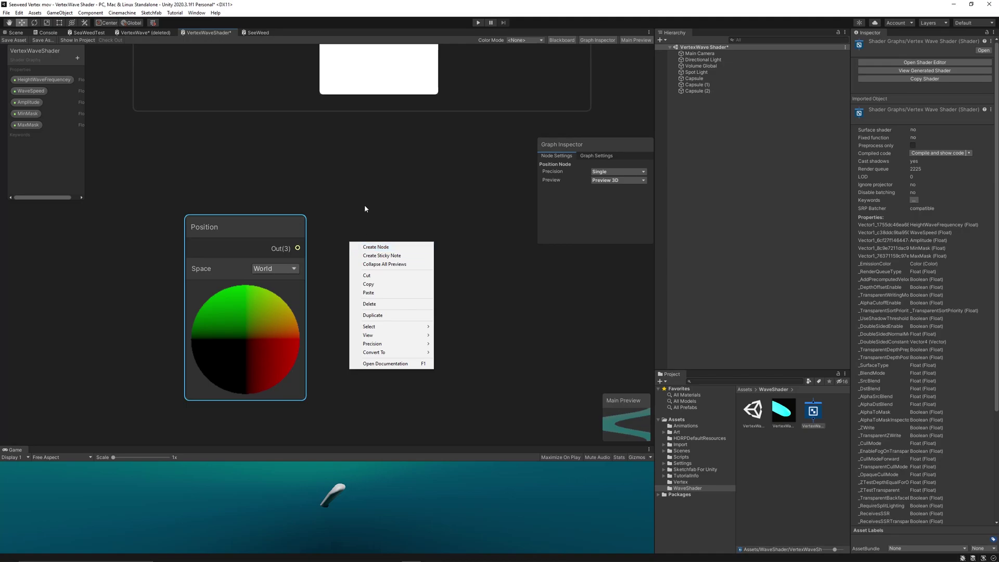
click(378, 200)
scroll(380, 190, down, 4)
middle_drag(384, 193, 374, 225)
right_click(367, 272)
right_click(357, 253)
click(378, 259)
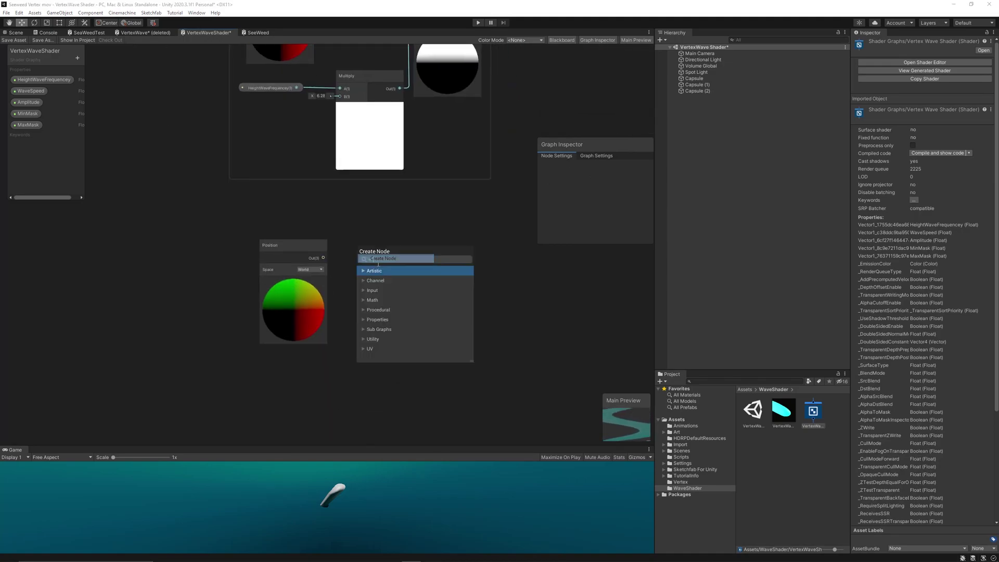
key(Return)
scroll(369, 258, up, 4)
drag(286, 257, 356, 296)
drag(383, 276, 388, 244)
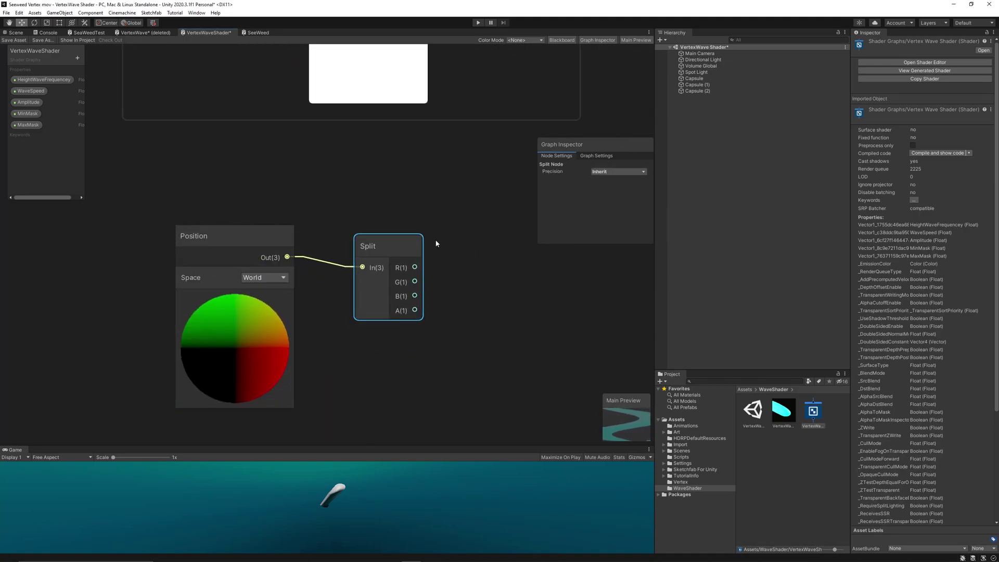
Step: Create a Float property named DepthWaveFrequencey and place it in the graph below the new Position node
scroll(448, 320, down, 1)
middle_drag(472, 283, 471, 190)
right_click(312, 357)
click(77, 57)
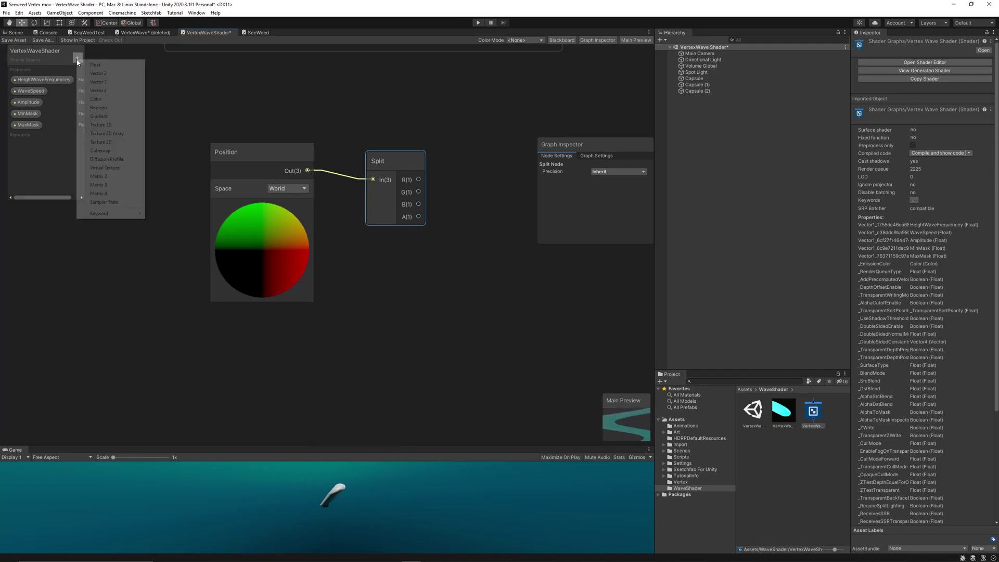
click(107, 67)
text(Dept)
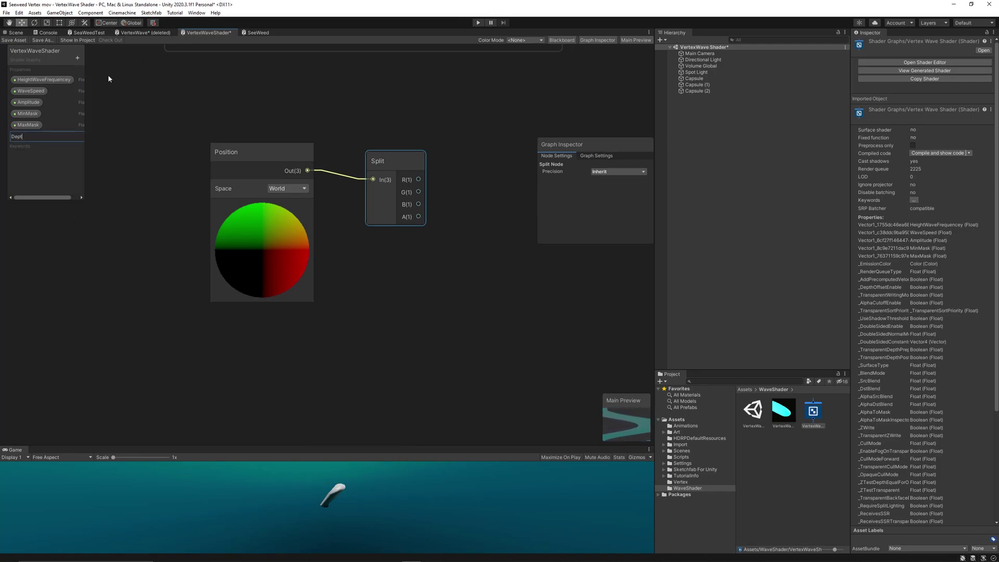
text(hWaveFrequence)
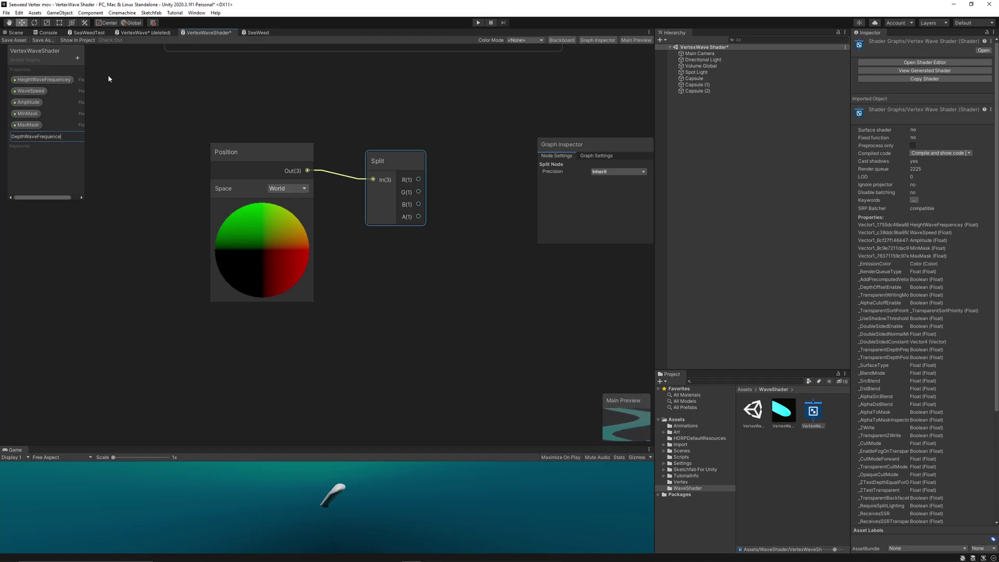
key(BackSpace)
text(y)
key(Return)
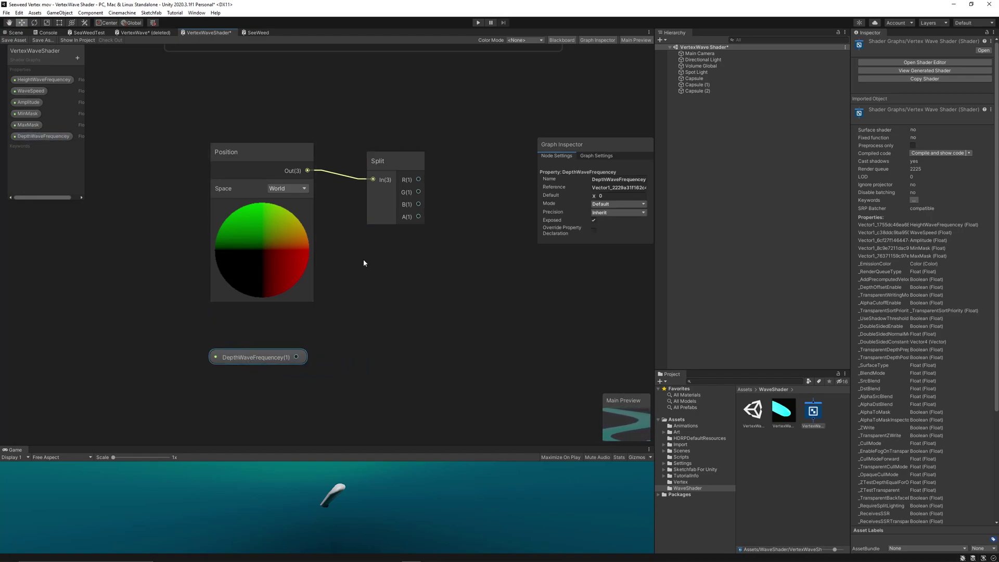
Step: Add a Multiply node with DepthWaveFrequencey connected to A and B set to 6.28
right_click(348, 349)
click(358, 351)
text(mul)
key(Return)
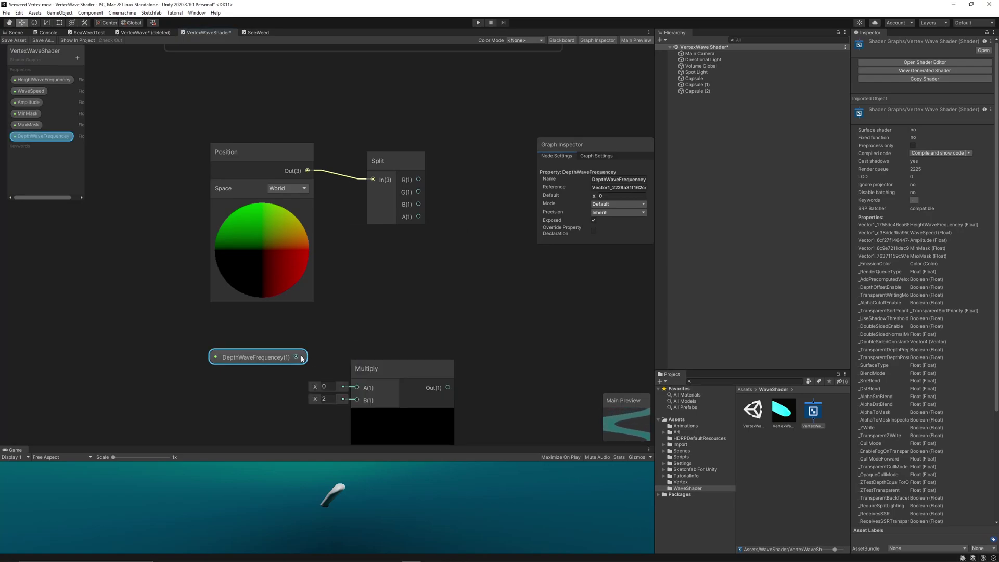
drag(296, 357, 391, 344)
Step: Add a second Multiply node, feeding the Split's R output into A and the first Multiply's output into B
key(space)
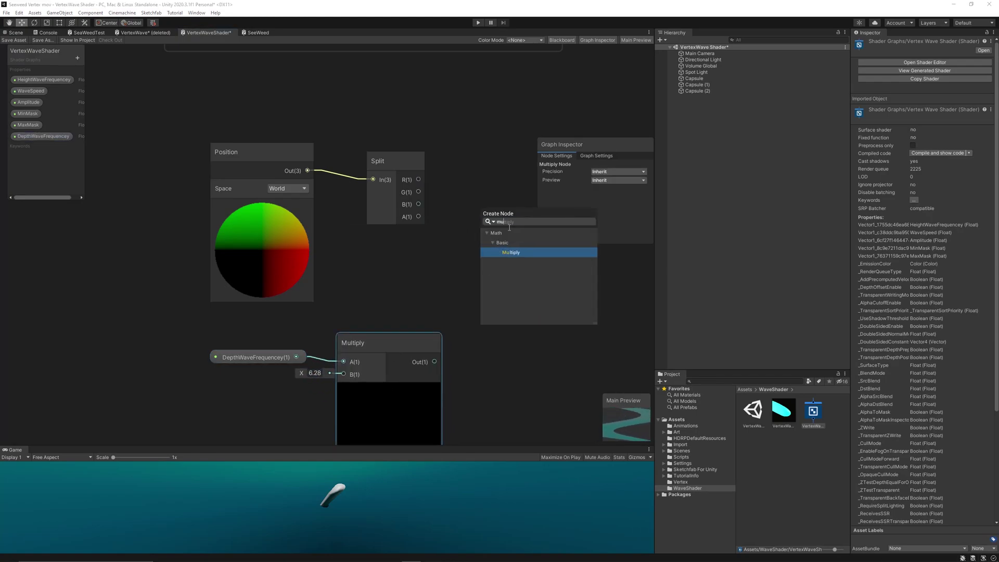
text(mu)
key(Return)
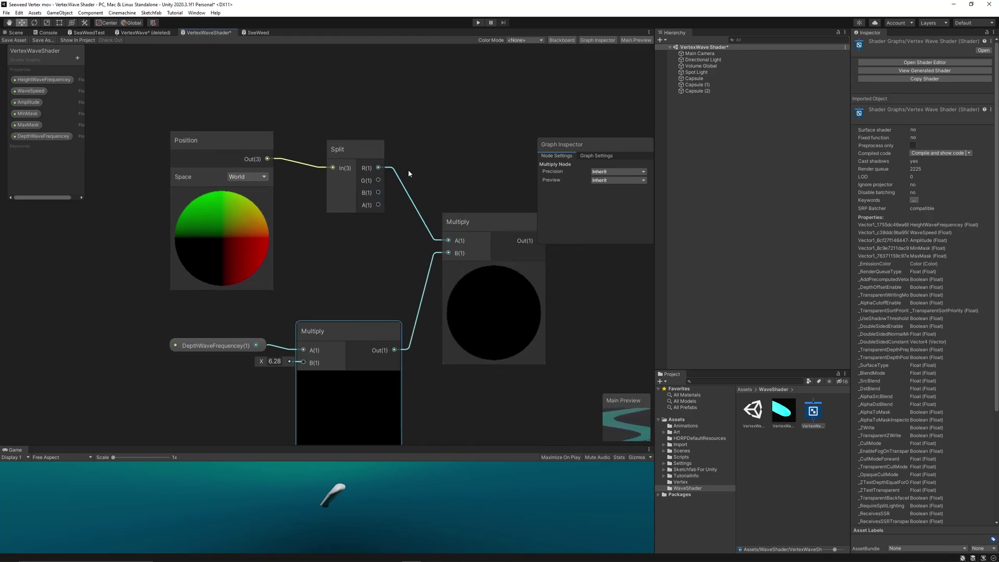
Step: Set the new Position node's space to Absolute World and group the new nodes under the title DepthWave
drag(163, 67, 454, 370)
right_click(488, 302)
mouse_move(532, 410)
click(240, 147)
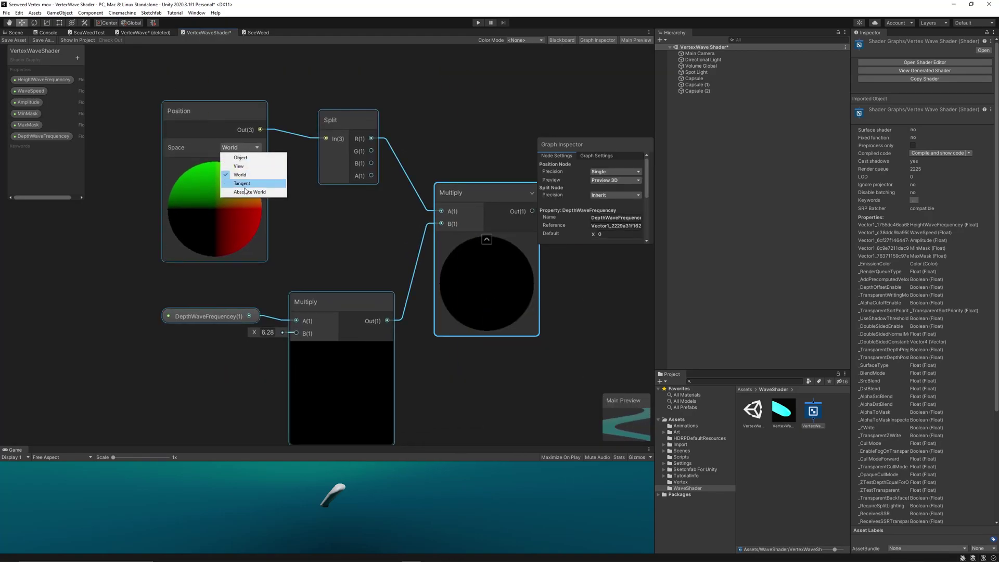
click(239, 196)
right_click(509, 191)
click(541, 301)
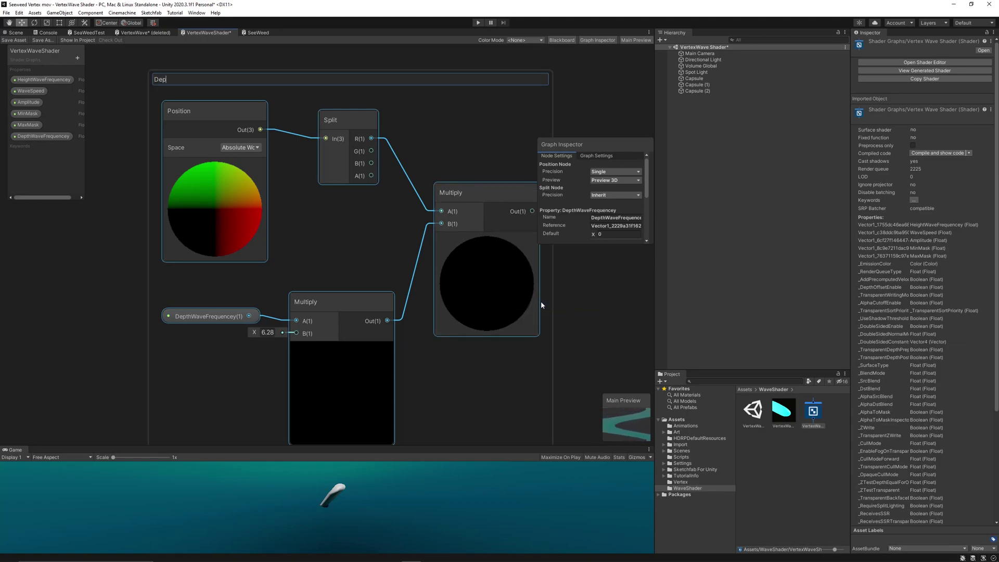
text(DepthWave)
key(Return)
Step: Move the Sine node away from the existing Add node and create another Add node in the space near it
scroll(451, 132, down, 3)
middle_drag(488, 52, 316, 269)
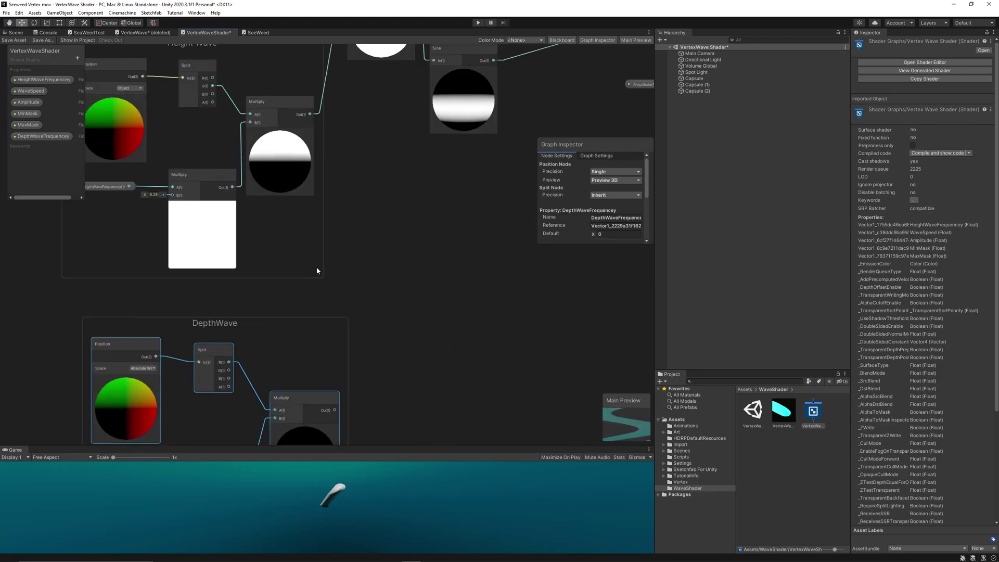
scroll(317, 269, down, 1)
middle_drag(372, 219, 389, 335)
right_click(451, 329)
click(474, 334)
drag(462, 188, 569, 252)
text(add)
key(Return)
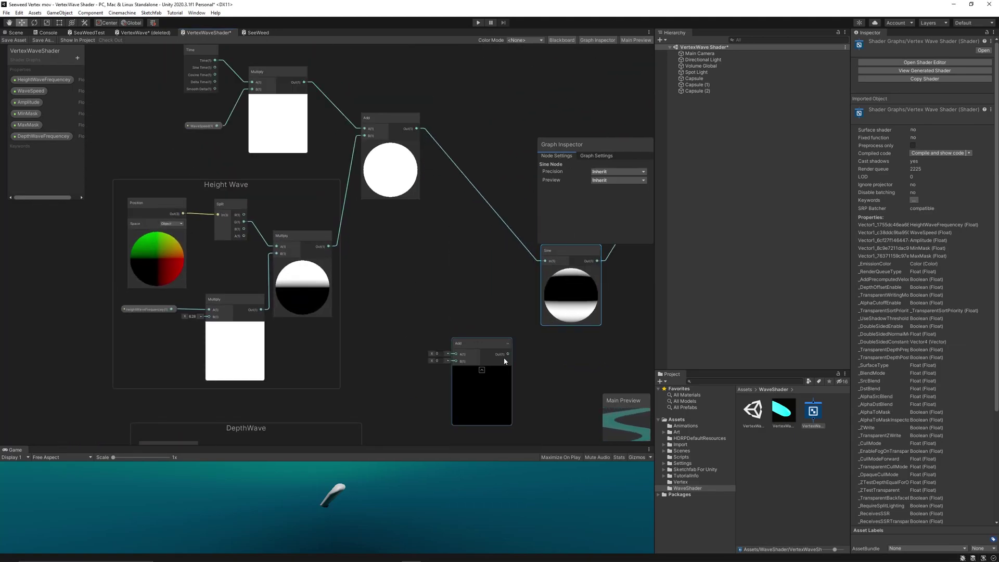
Step: Connect the new Add node's output to Sine and feed its inputs from the existing Add node and the DepthWave group's final Multiply
drag(508, 354, 542, 256)
middle_drag(457, 374, 476, 275)
drag(369, 404, 474, 261)
middle_drag(473, 261, 389, 326)
drag(350, 97, 390, 321)
drag(418, 311, 429, 212)
Step: Set DepthWaveFrequencey's default to 1 and feed the DepthWave Multiply's A from the Split's B output instead
middle_drag(446, 192, 383, 187)
middle_drag(183, 396, 381, 203)
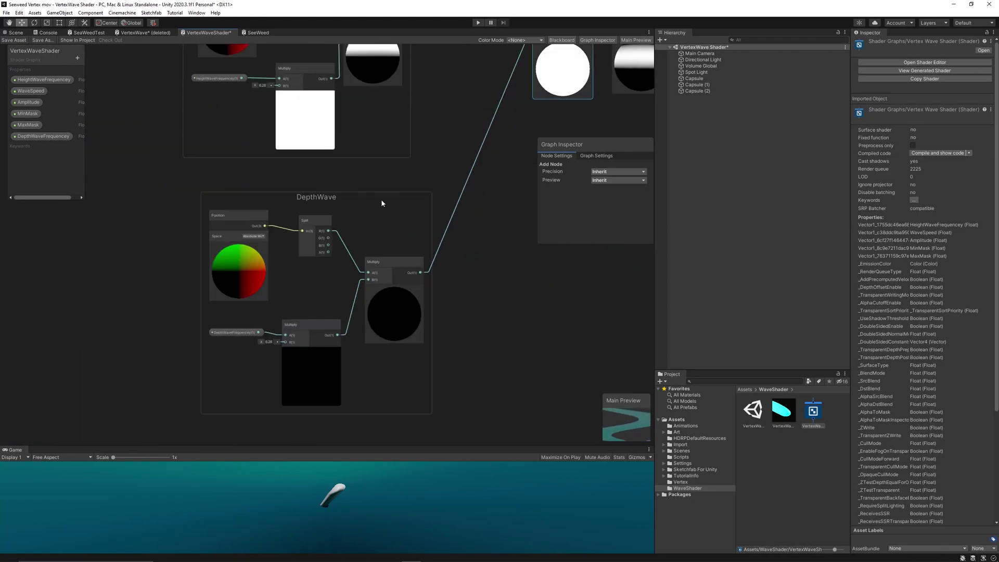
text(1)
scroll(322, 232, up, 2)
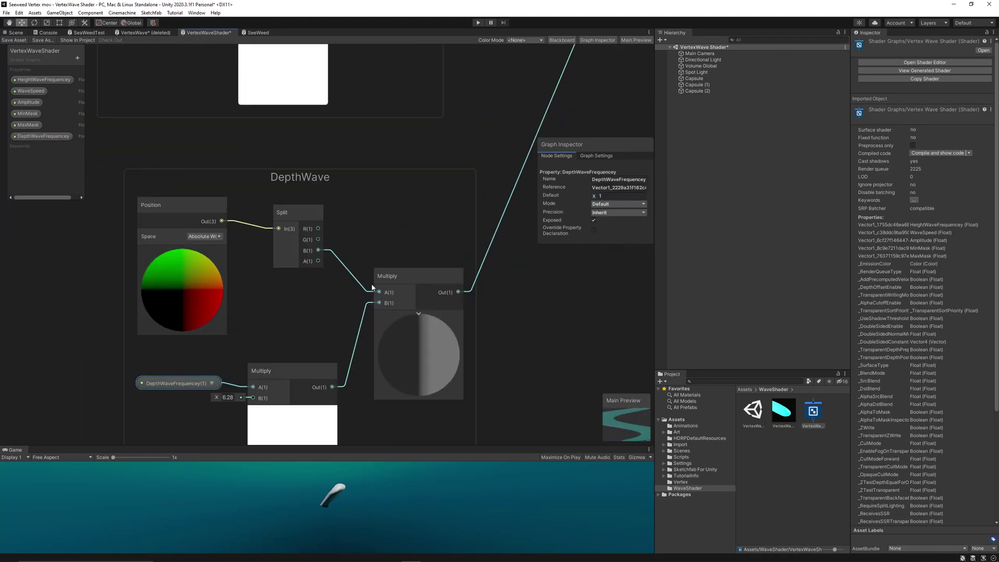
Step: Save the shader graph and examine the motion of the three capsules in the Scene view
click(16, 32)
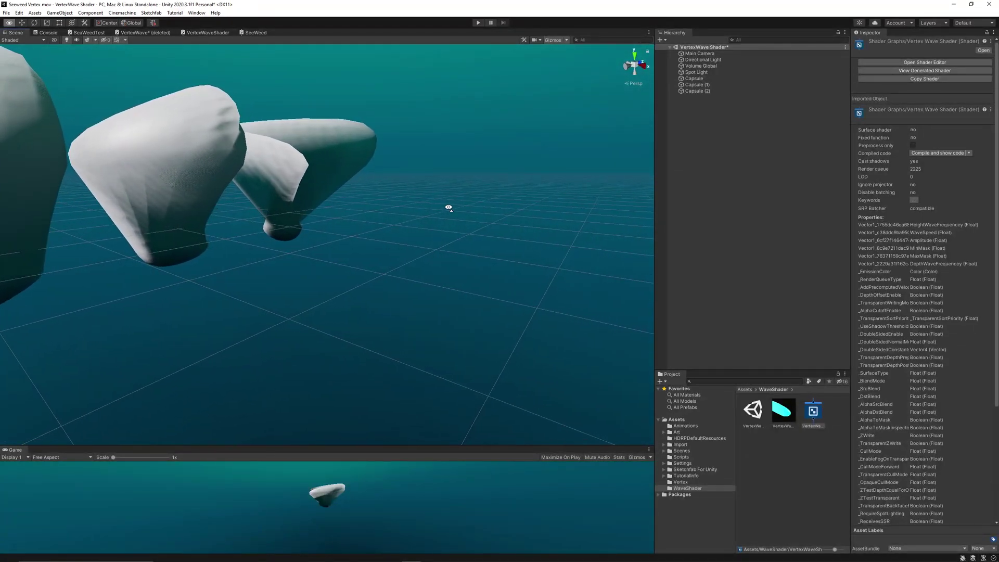
key(a)
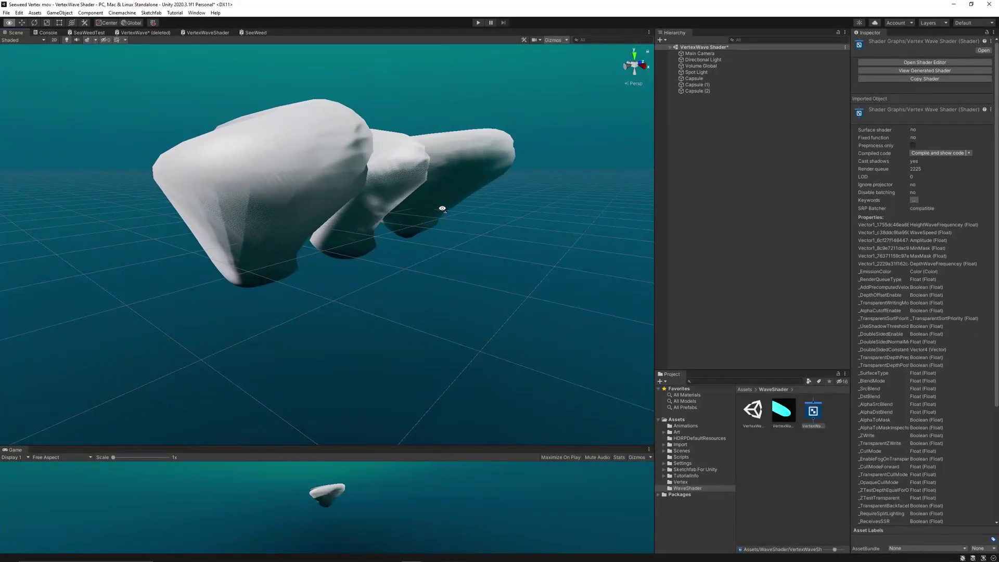
key(d)
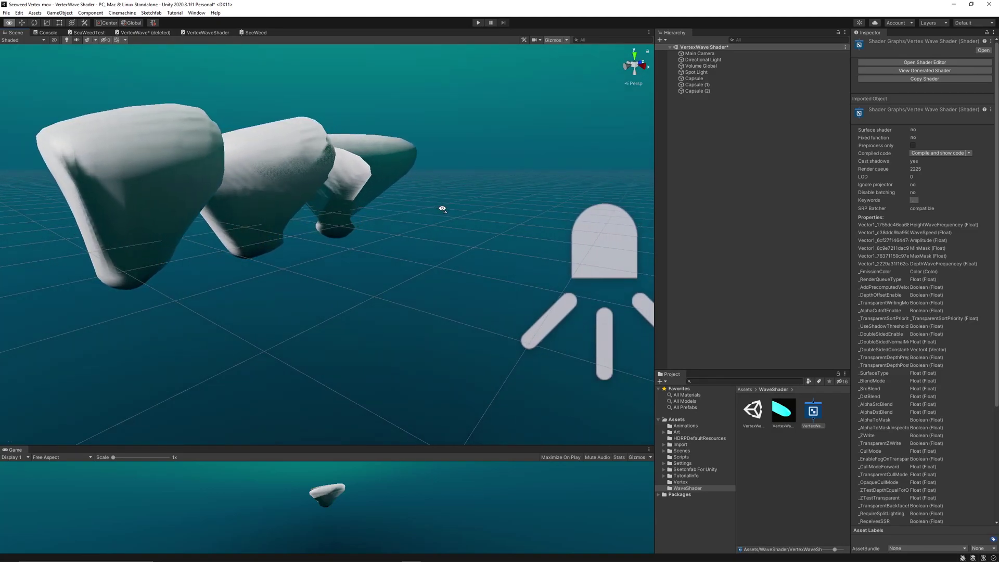
right_drag(442, 208, 442, 207)
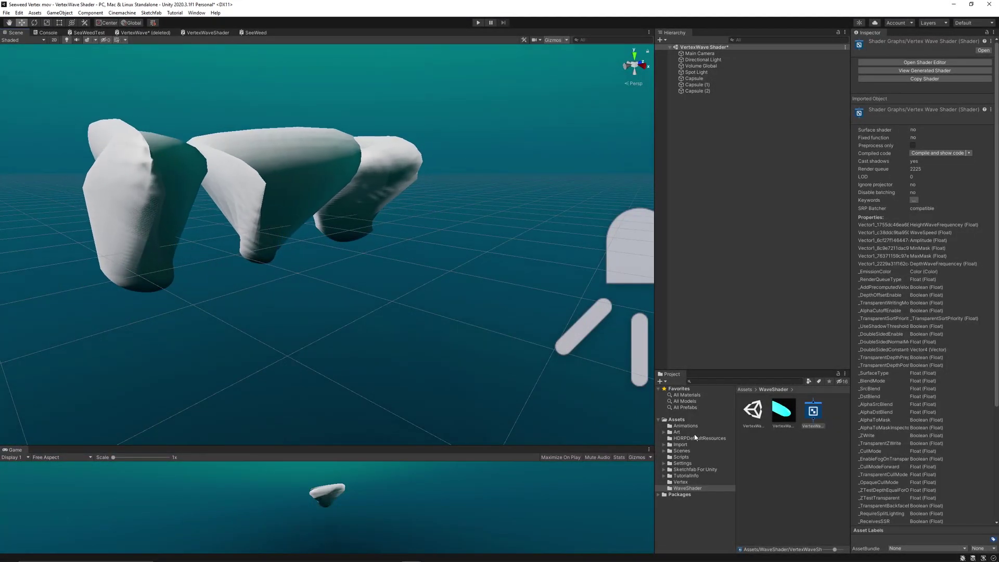
Step: Select the nearest capsule and reduce the DepthWaveFrequencey value of its VertexWaveMat material
click(174, 183)
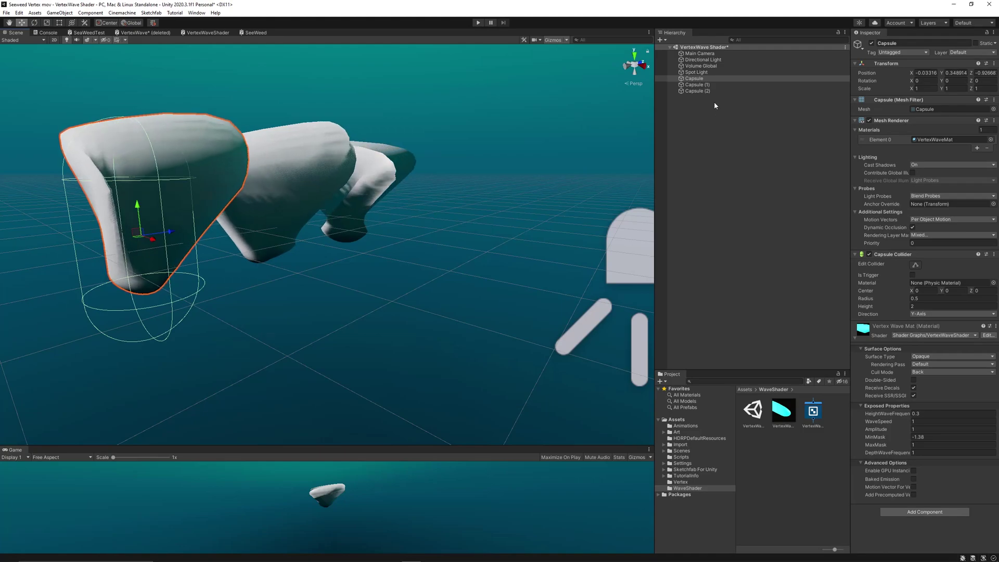
click(895, 454)
drag(896, 458, 888, 456)
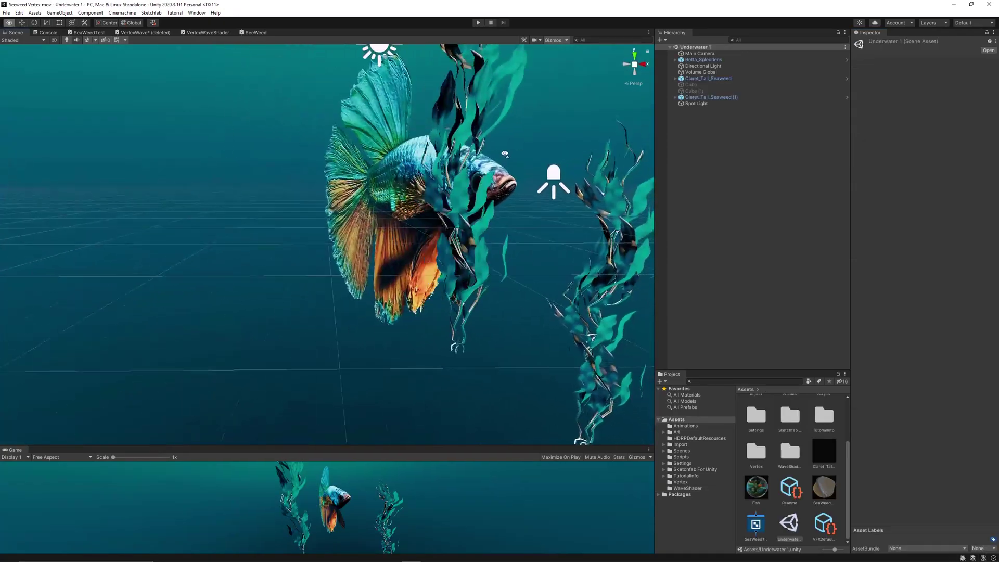
Step: Select the defaultMaterial mesh nested inside Claret_Tall_Seaweed and show the properties of its SeaWeedMat material
alt+drag(558, 128, 292, 285)
click(238, 319)
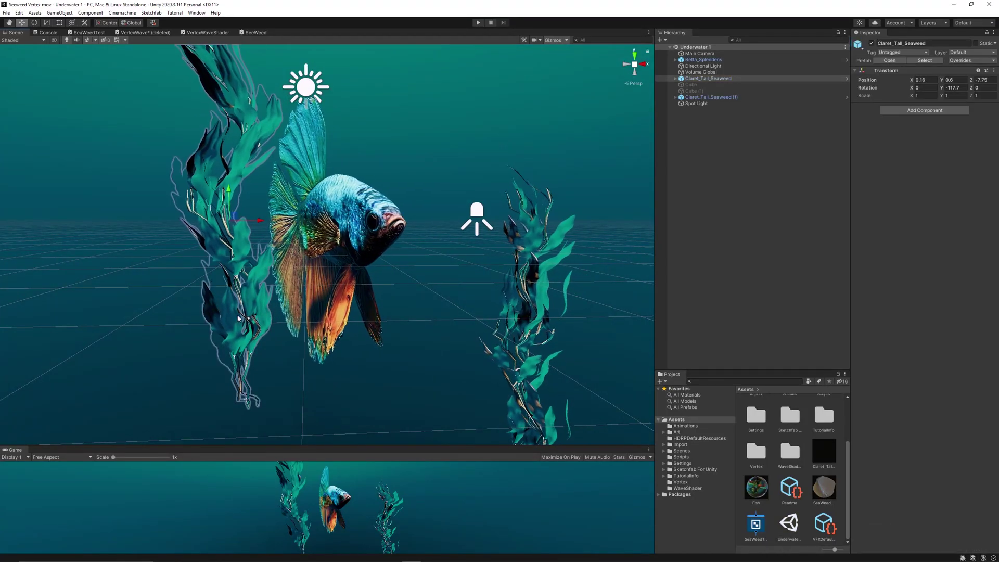
click(677, 79)
click(683, 85)
click(681, 85)
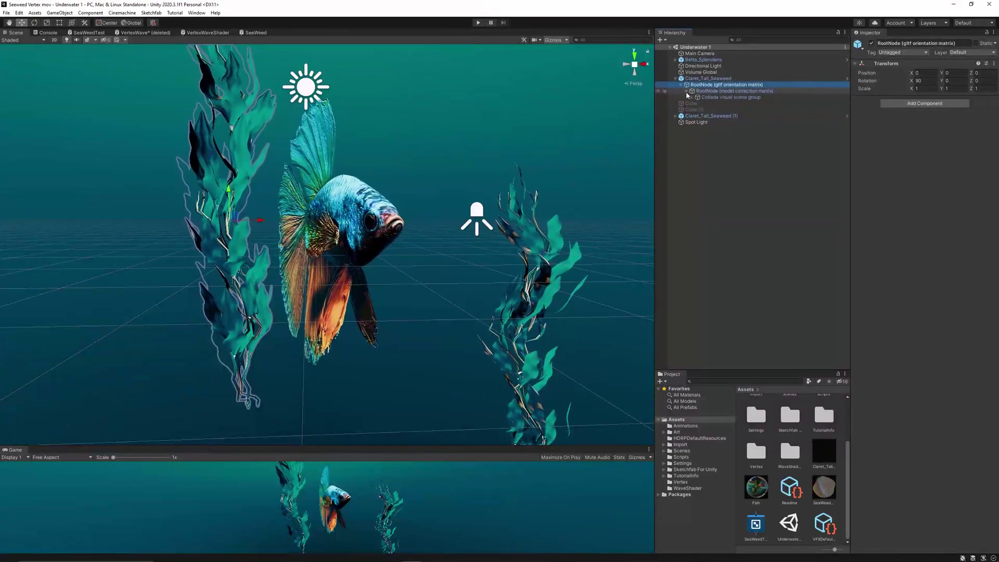
click(686, 91)
click(721, 104)
click(697, 104)
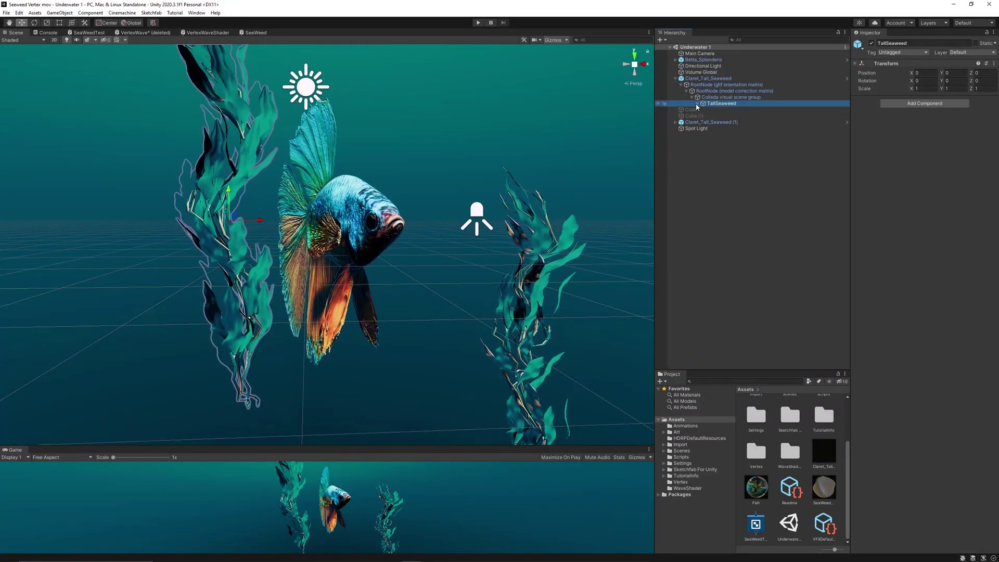
click(709, 110)
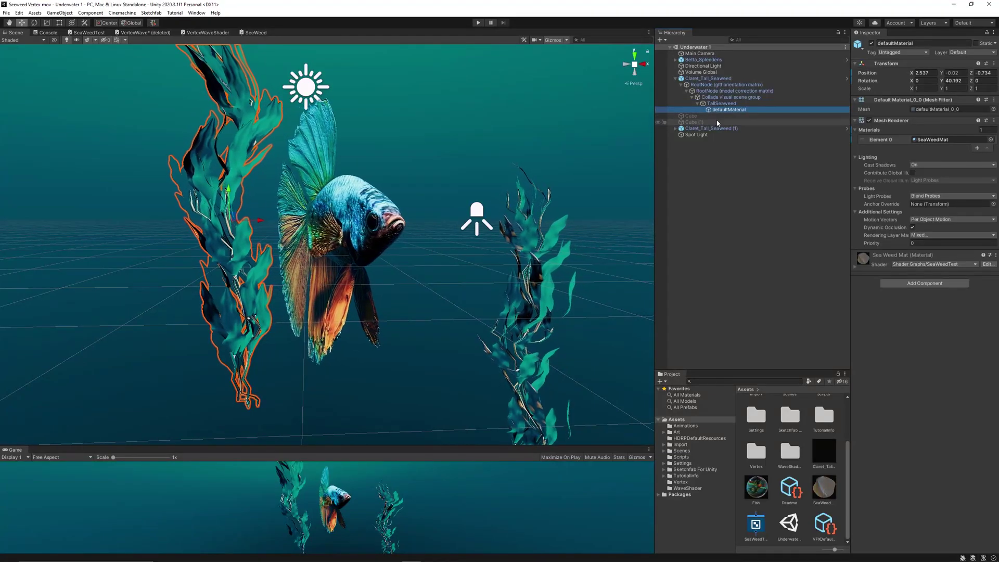
click(856, 264)
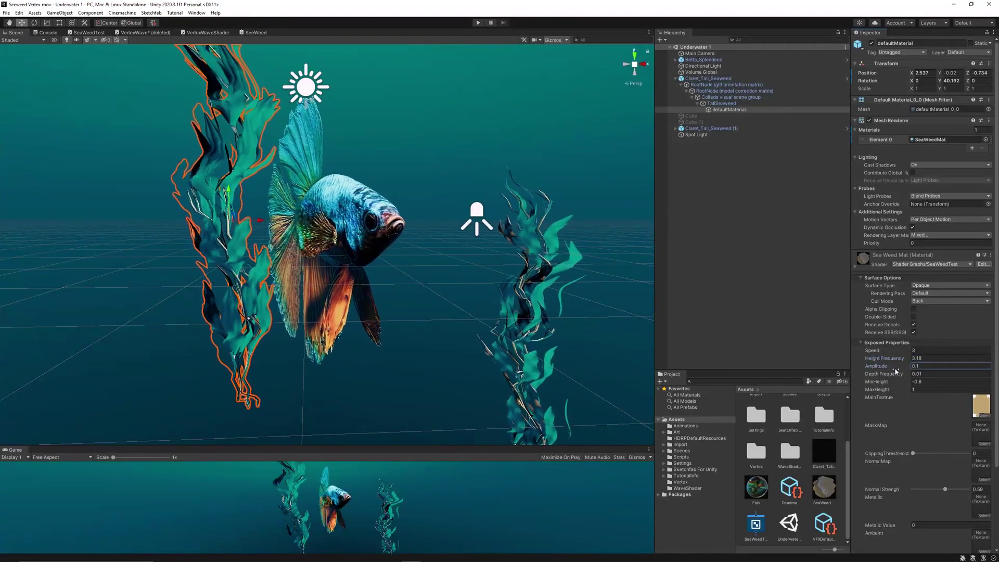
Step: Set the SeaWeedMat material's Amplitude to 0.14 and adjust its Depth Frequency slightly
drag(895, 371, 900, 371)
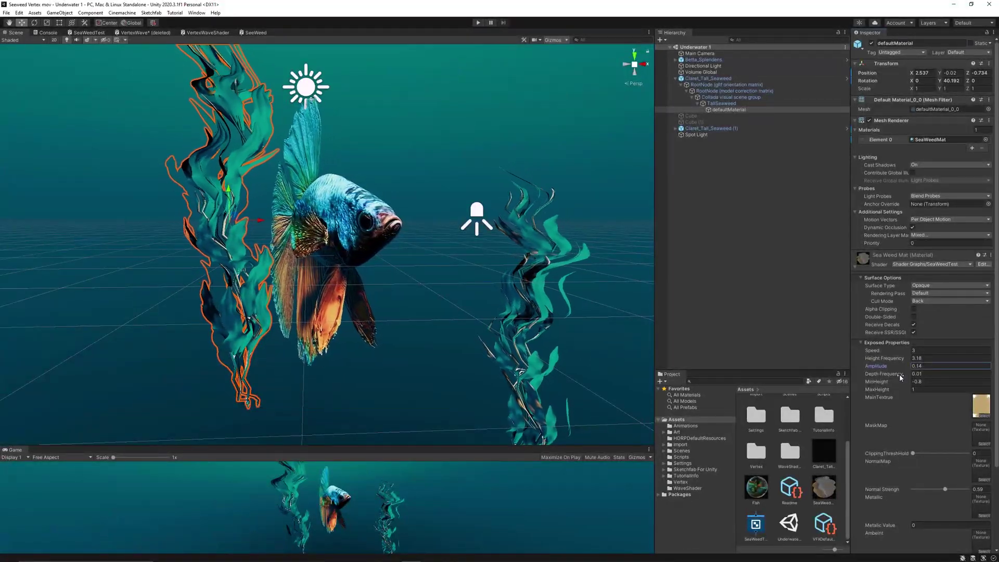
drag(897, 374, 894, 373)
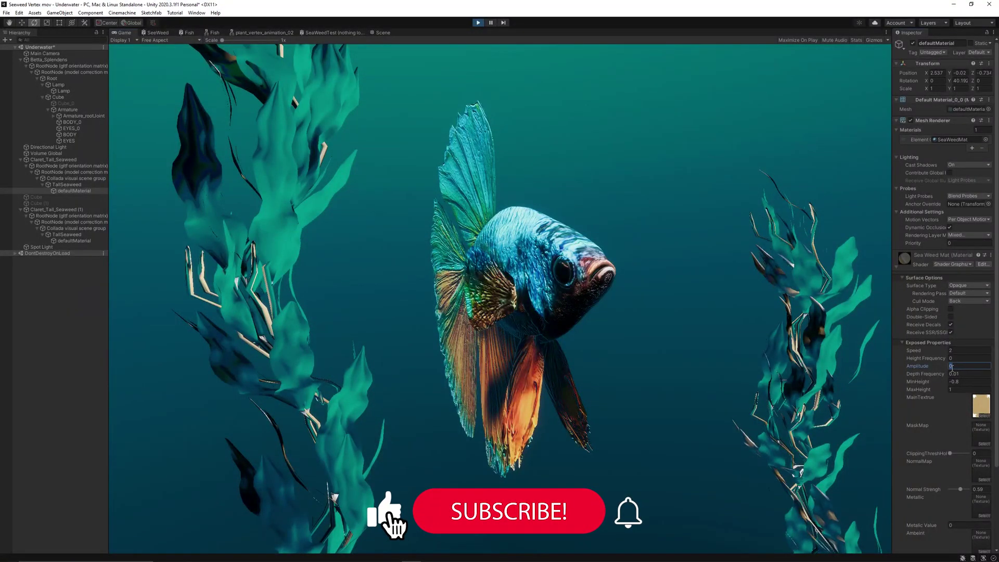
Step: With the scene playing, set SeaWeedMat's Amplitude to 0.1 and its Height Frequency to 1.5
text(.1)
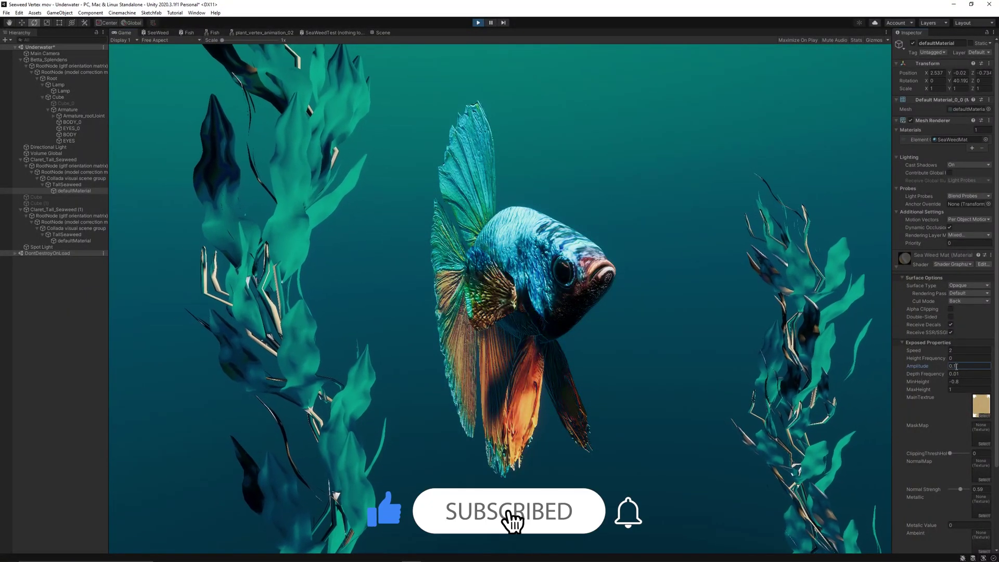
click(958, 360)
text(1.5)
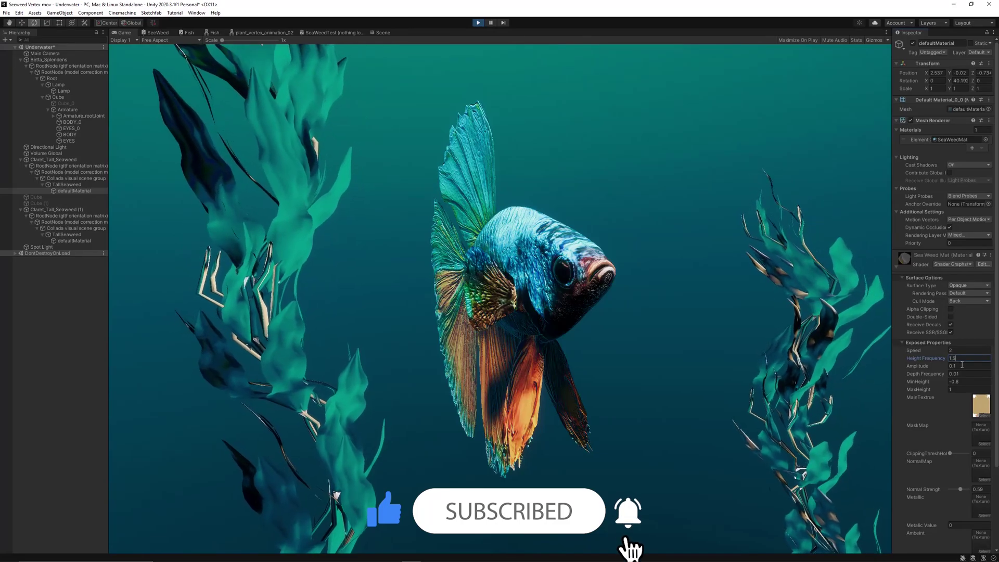
Step: Select the fish's EYES_0 mesh and open the Amplitude value of its Fish material for editing
click(79, 128)
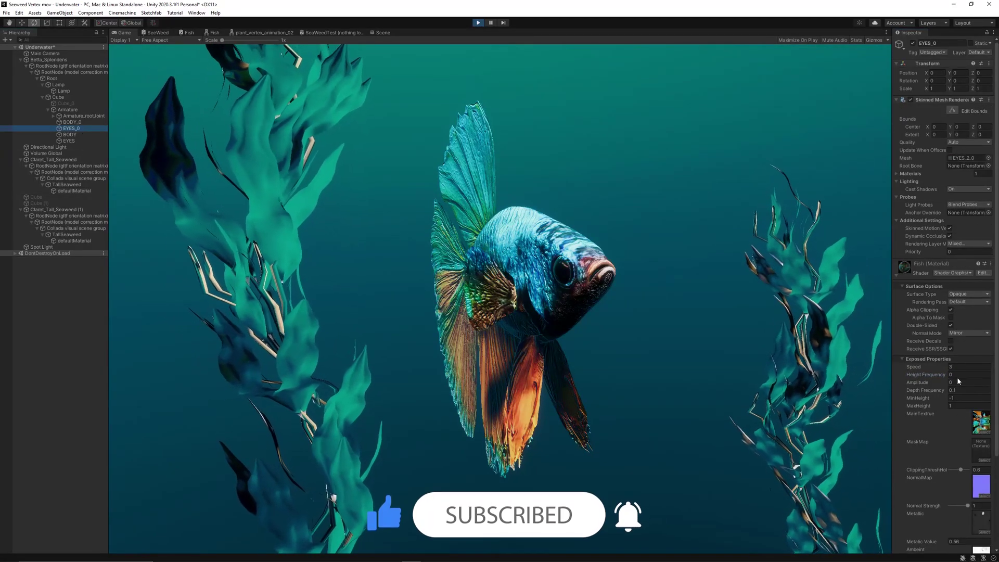
click(957, 384)
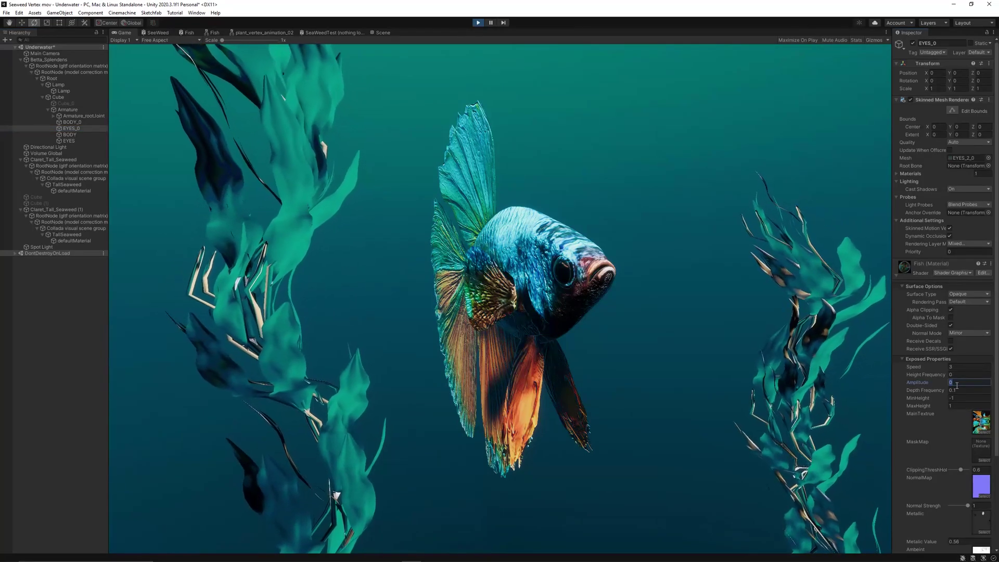